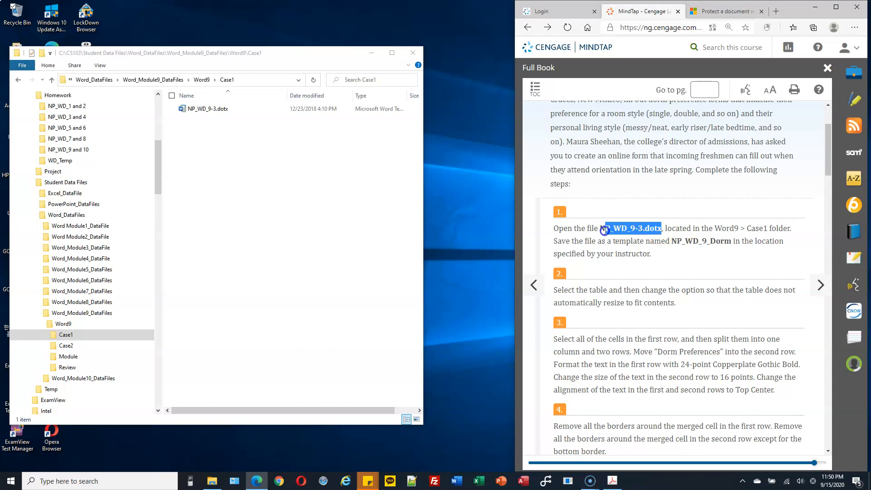
# Open the NP_WD_9-3.dotx template from the Word9 > Case1 folder as a new Word document
pyautogui.moveTo(598, 230); pyautogui.dragTo(592, 231)
pyautogui.doubleClick(213, 113)
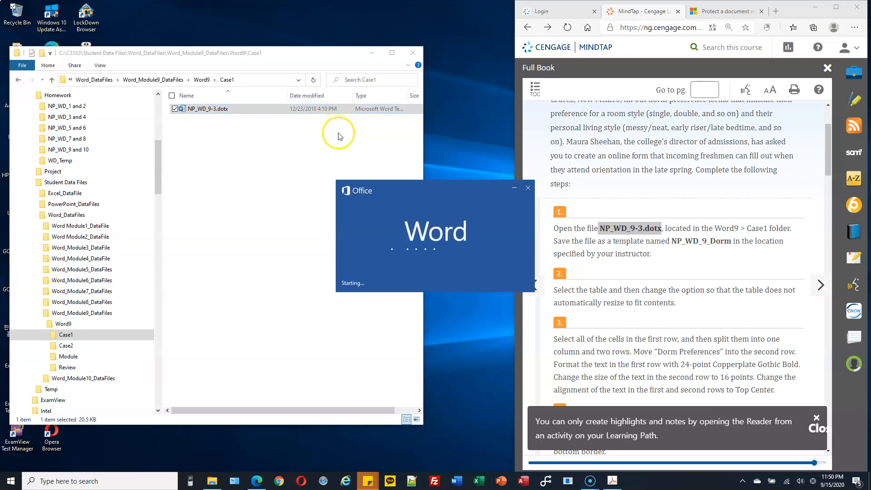
pyautogui.moveTo(731, 241); pyautogui.dragTo(677, 243)
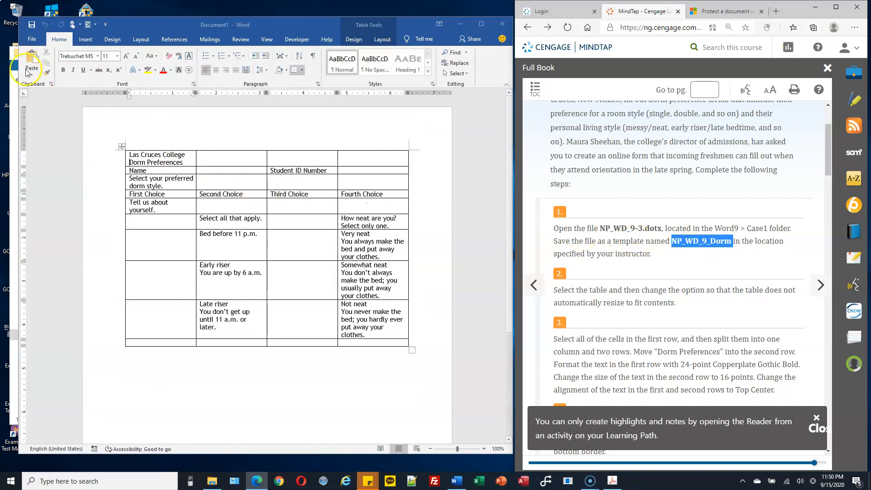
# Save the document as NP_WD_9_Dorm in the C:\CS103\Homework folder
pyautogui.click(26, 43)
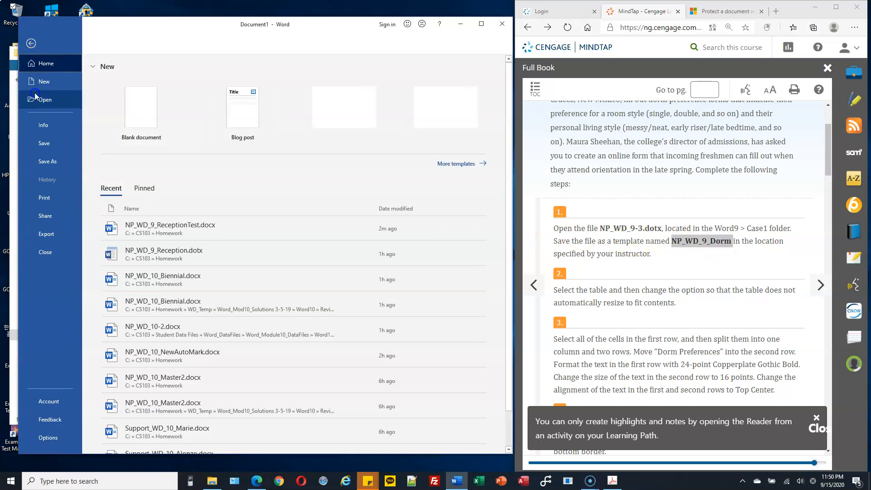
pyautogui.click(51, 164)
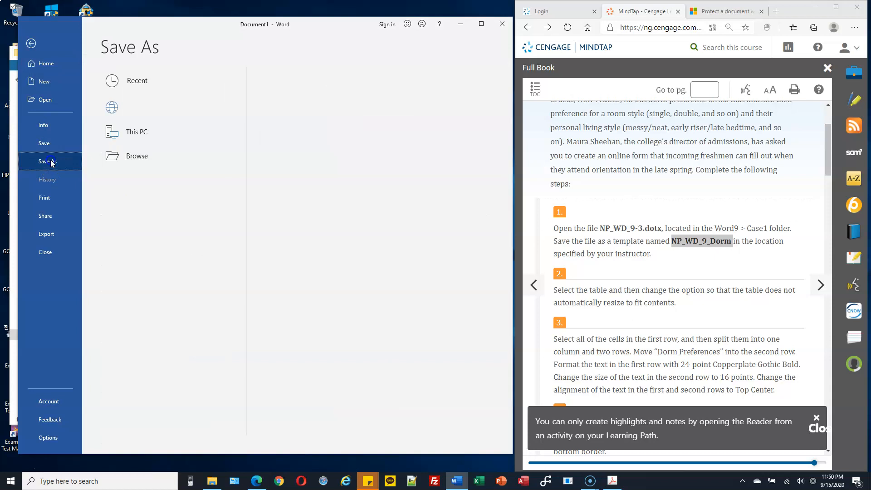
pyautogui.click(142, 132)
pyautogui.click(141, 184)
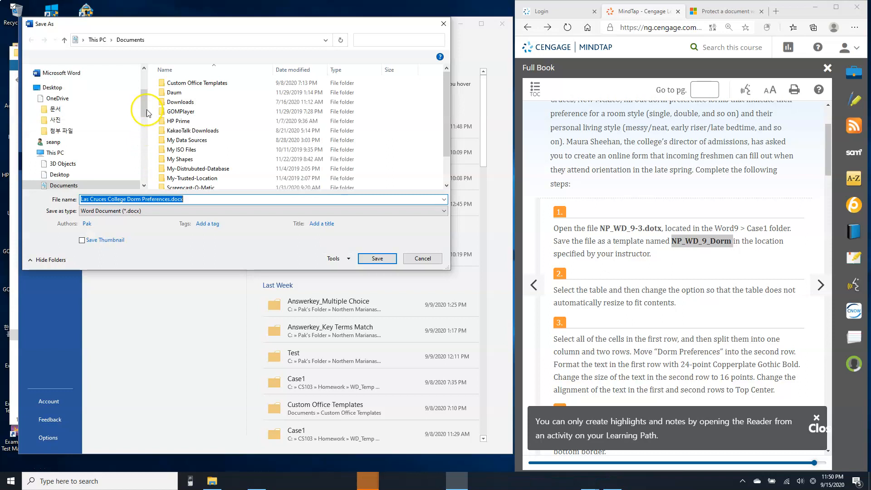
pyautogui.click(142, 137)
pyautogui.moveTo(143, 130); pyautogui.dragTo(88, 157)
pyautogui.click(61, 146)
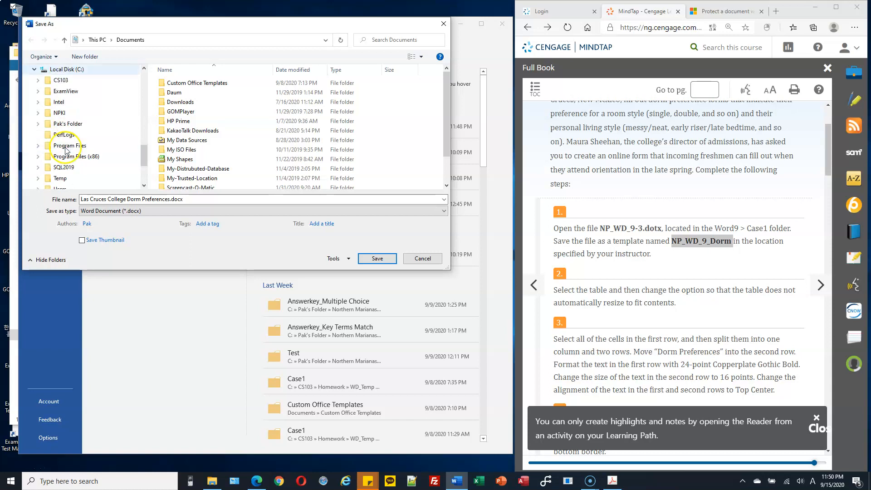
pyautogui.click(37, 85)
pyautogui.click(69, 92)
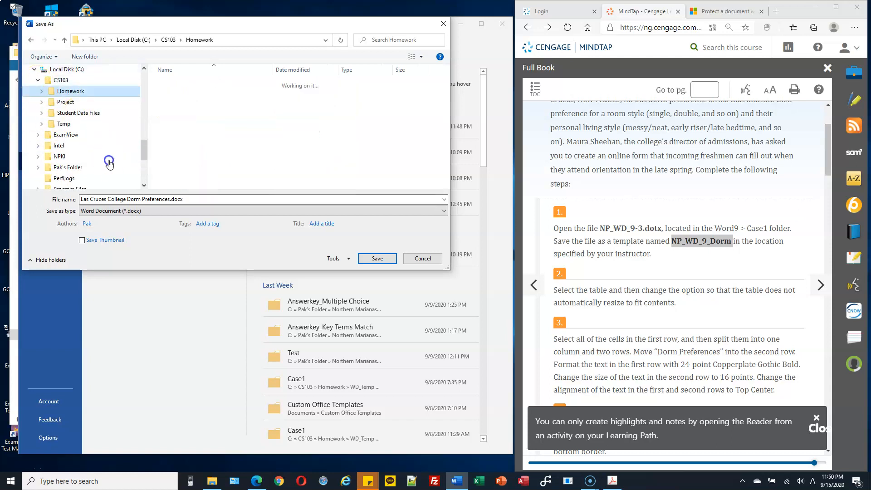
pyautogui.click(192, 198)
pyautogui.write('NP_WD_9_Dorm')
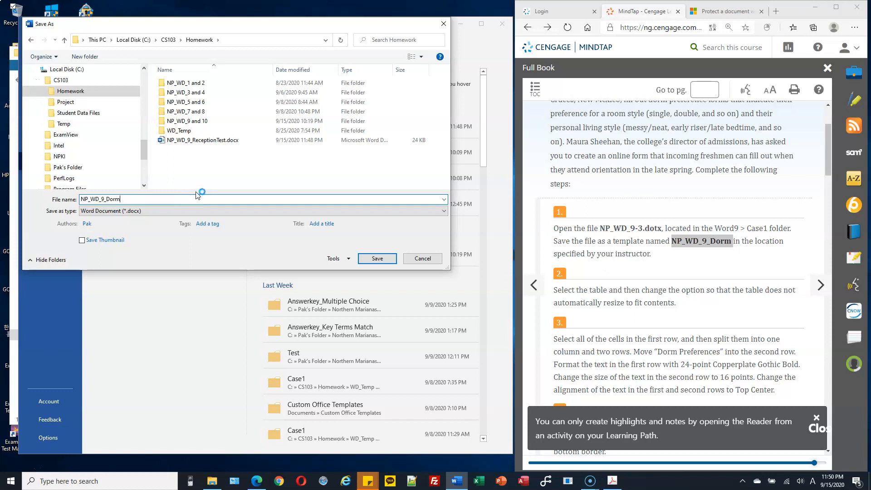
pyautogui.click(383, 258)
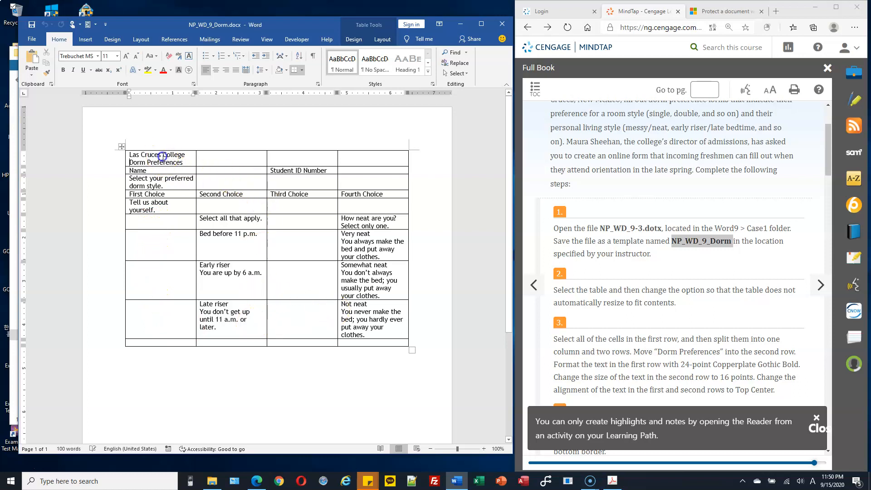
# Select the entire dorm preferences table
pyautogui.moveTo(163, 157); pyautogui.dragTo(162, 259)
pyautogui.moveTo(237, 153); pyautogui.dragTo(226, 255)
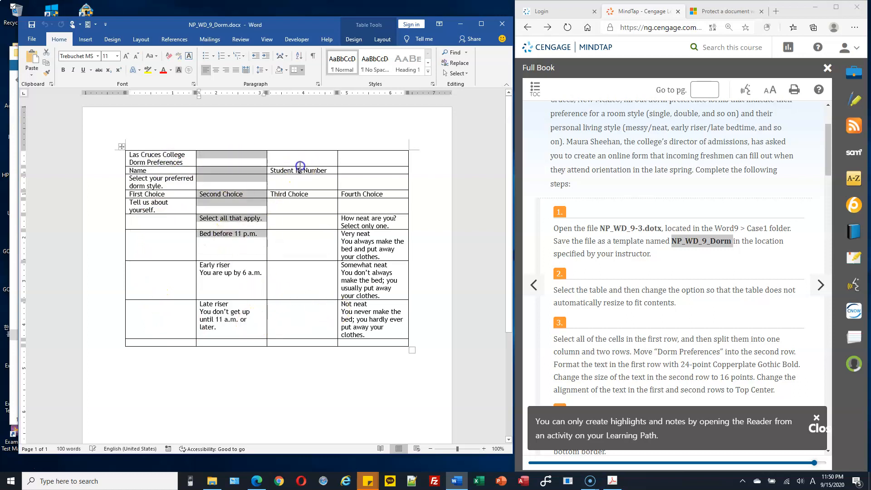
pyautogui.moveTo(301, 158); pyautogui.dragTo(305, 225)
pyautogui.moveTo(373, 158); pyautogui.dragTo(375, 214)
pyautogui.click(221, 182)
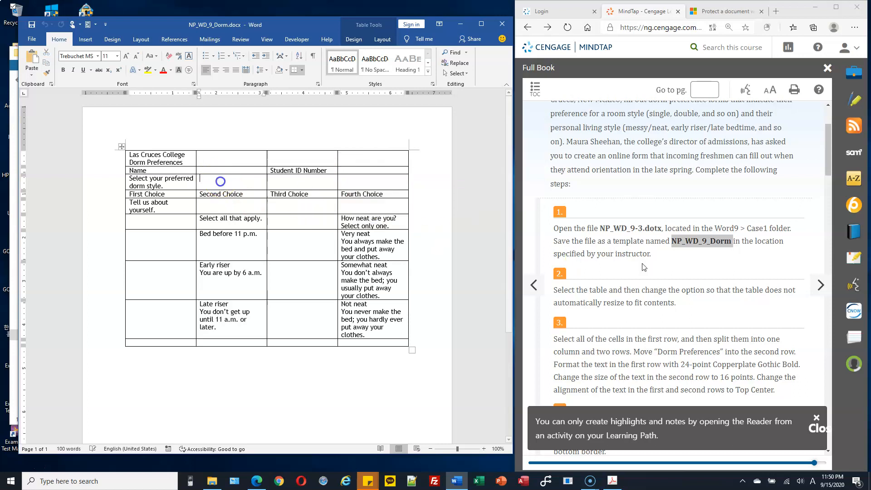
pyautogui.scroll(-3, 627, 254)
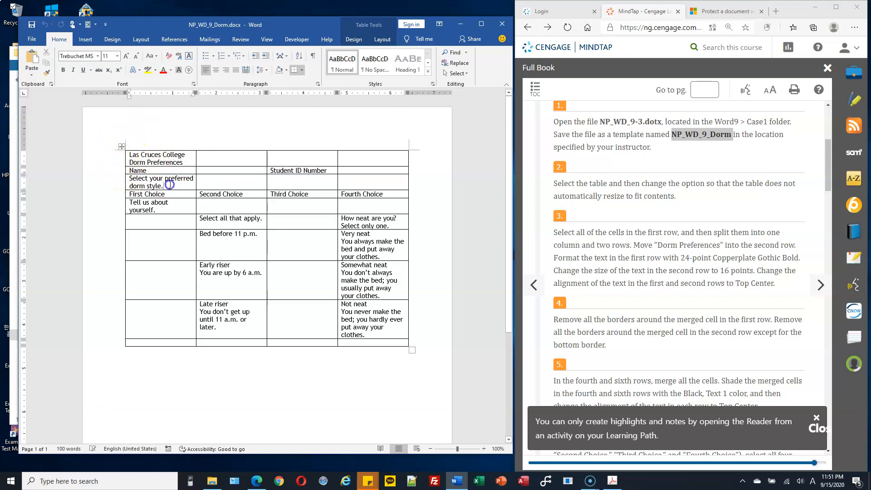
pyautogui.click(293, 187)
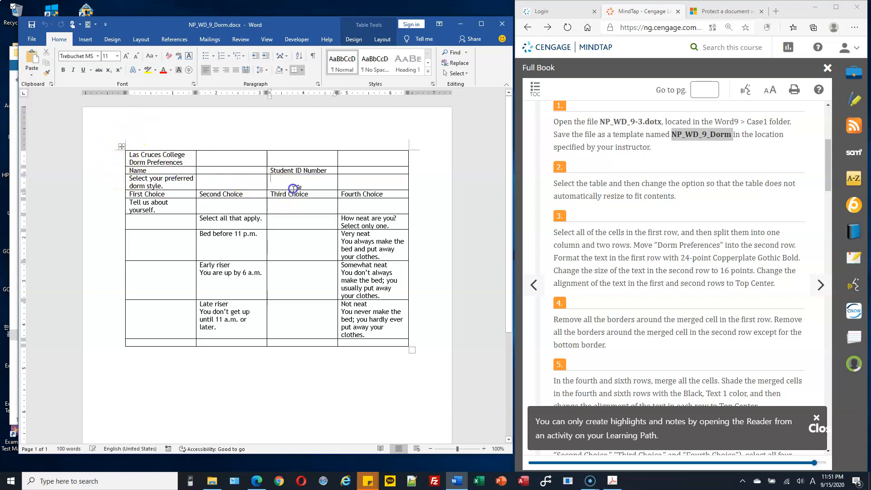
pyautogui.click(121, 146)
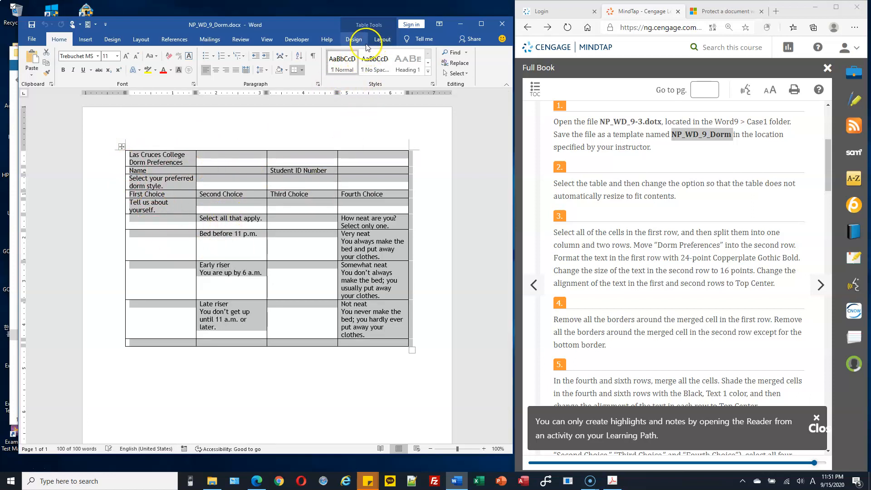
# Uncheck Automatically resize to fit contents in the table's Cell Margins options
pyautogui.click(379, 40)
pyautogui.click(354, 40)
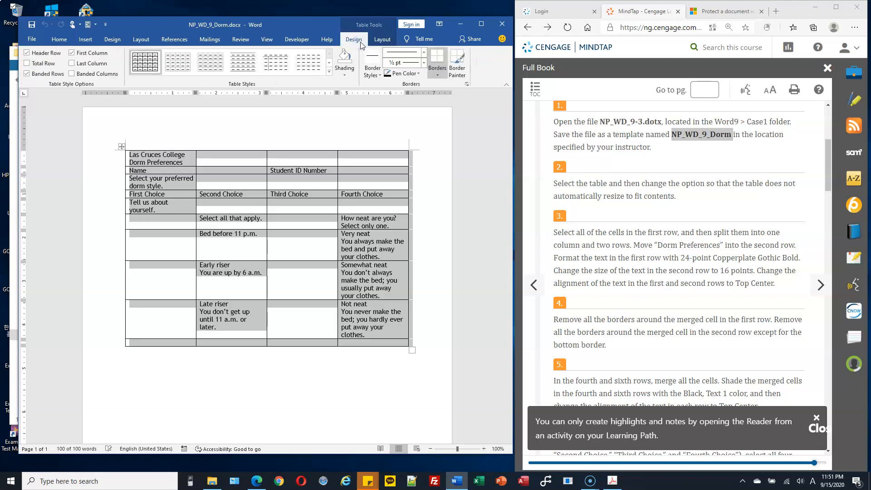
pyautogui.click(381, 40)
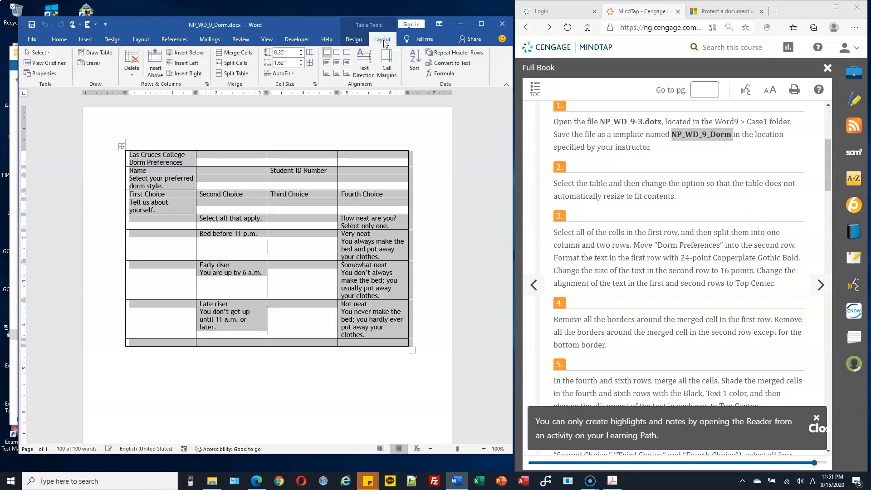
pyautogui.click(393, 75)
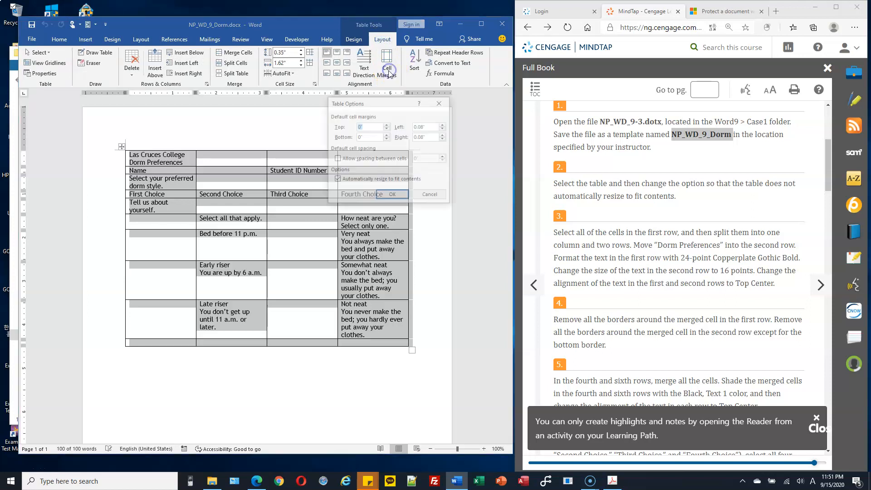
pyautogui.click(337, 180)
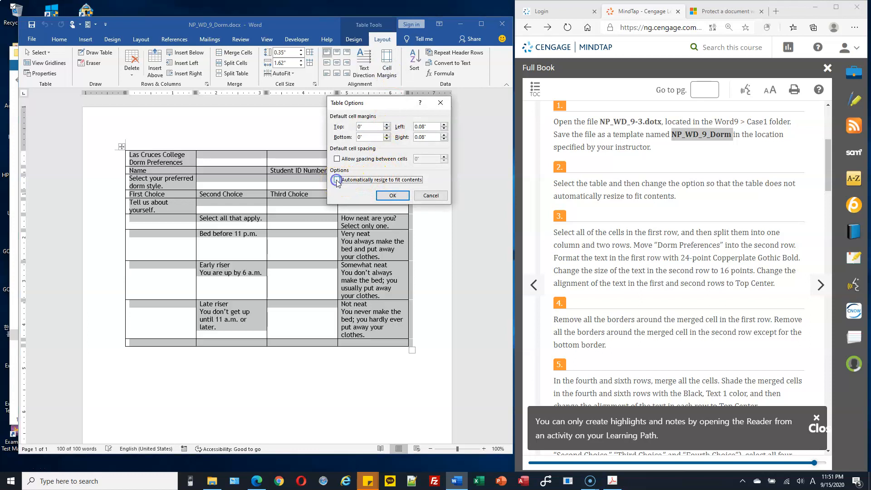
pyautogui.click(391, 196)
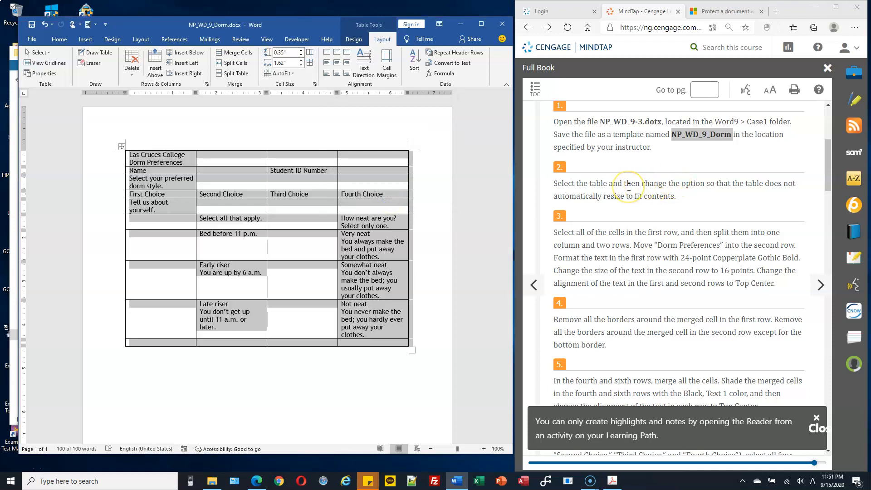
# Merge the table's first row and split it into 1 column and 2 rows
pyautogui.scroll(-1, 629, 187)
pyautogui.scroll(-1, 628, 187)
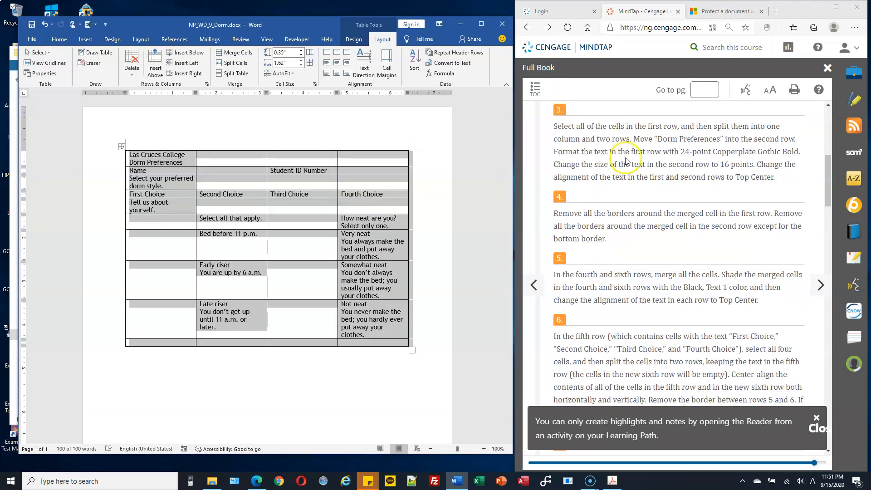
pyautogui.click(351, 146)
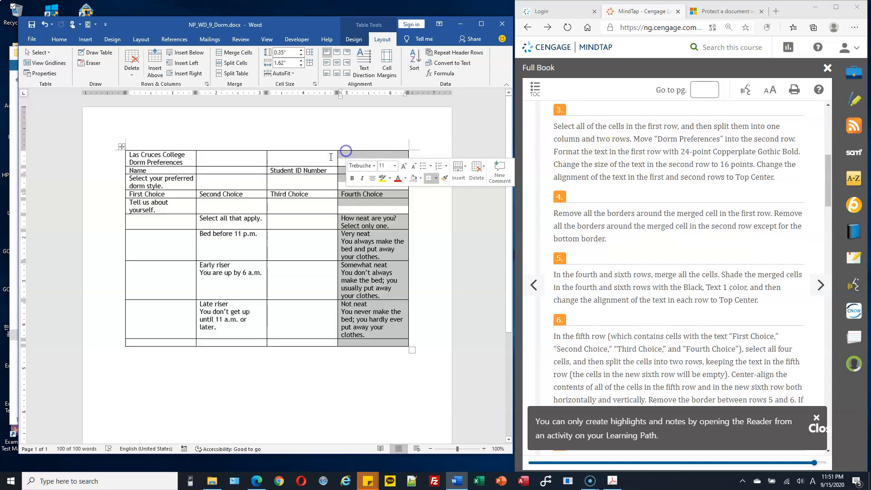
pyautogui.click(130, 157)
pyautogui.click(121, 159)
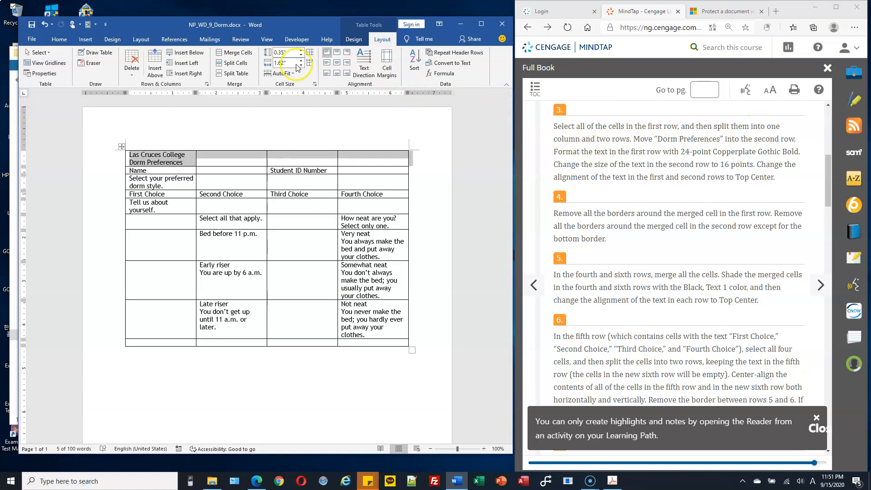
pyautogui.click(242, 66)
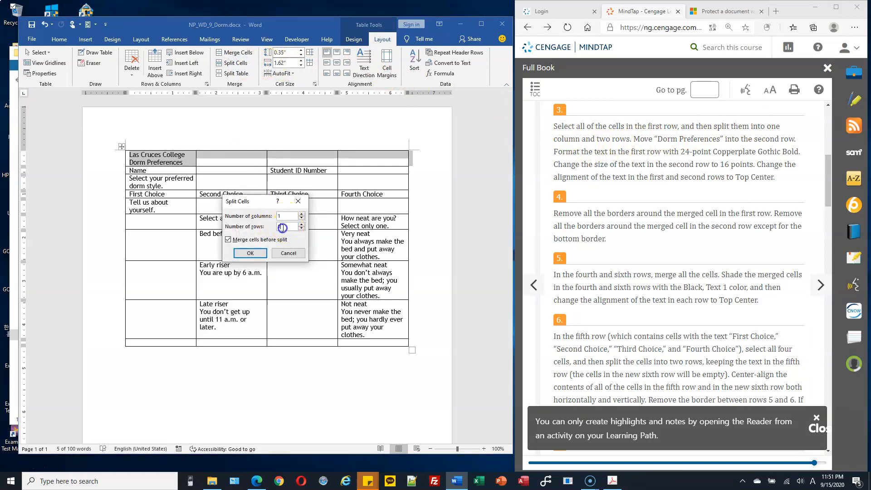
pyautogui.write('2')
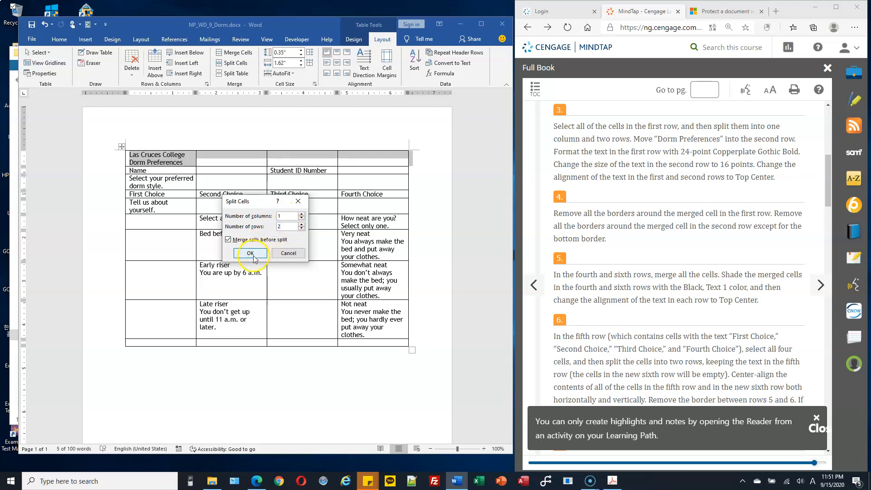
pyautogui.click(253, 257)
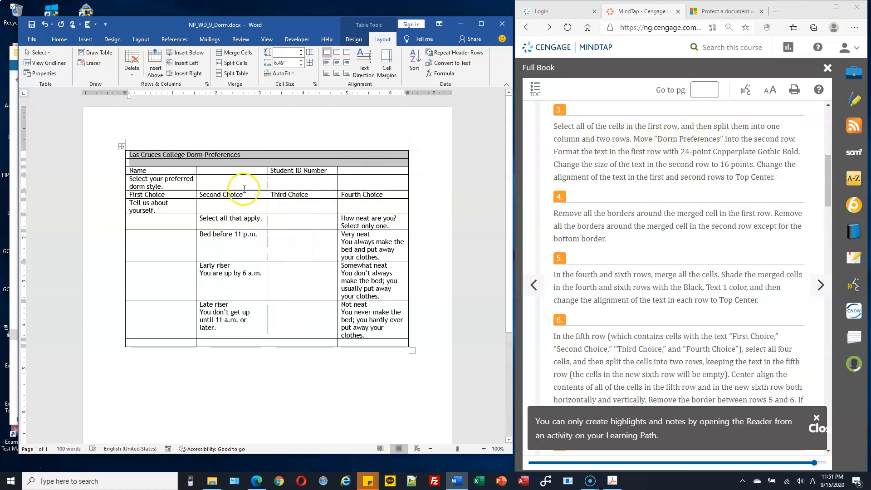
# Cut 'Dorm Preferences' from row 1 and paste it into the empty second row
pyautogui.click(212, 155)
pyautogui.moveTo(187, 155); pyautogui.dragTo(242, 155)
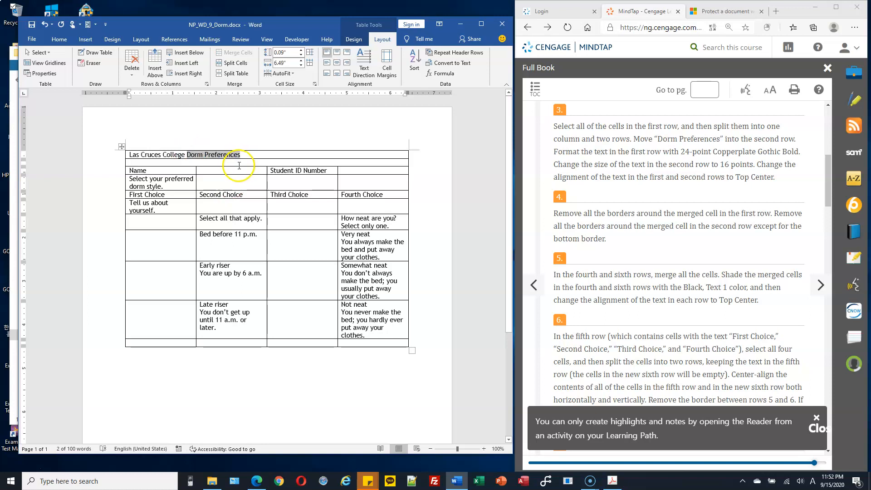
pyautogui.hotkey('ctrl', 'x')
pyautogui.click(237, 163)
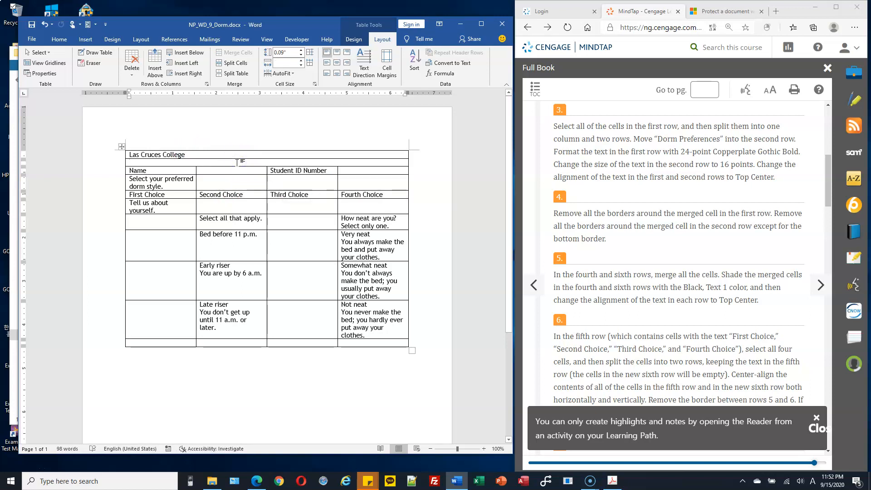
pyautogui.hotkey('ctrl', 'v')
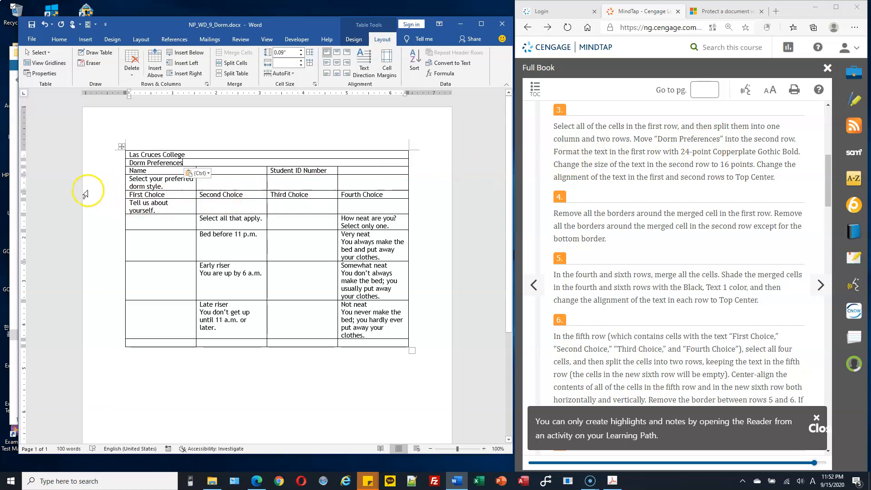
pyautogui.click(113, 159)
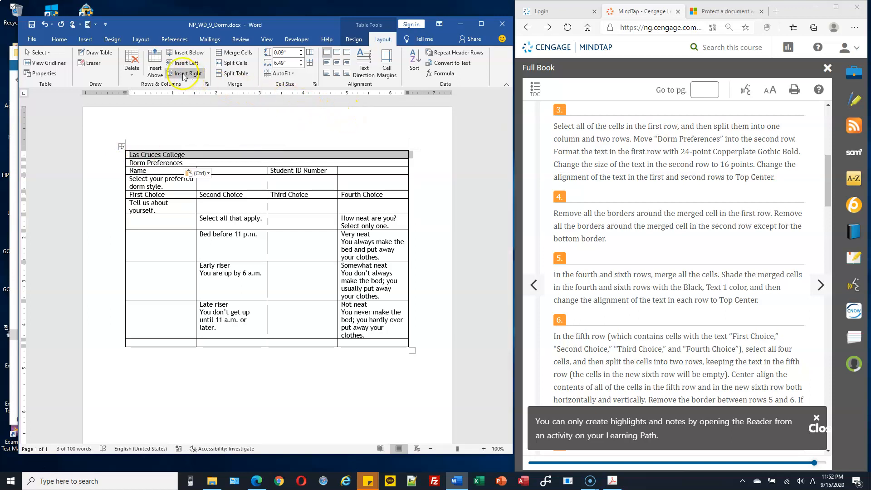
# Set Las Cruces College to 24 point and Dorm Preferences to 16 point
pyautogui.click(59, 40)
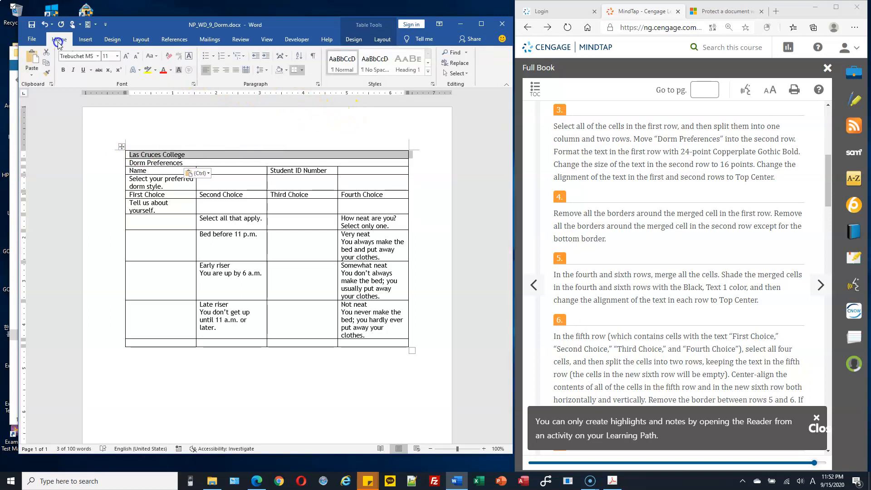
pyautogui.click(117, 57)
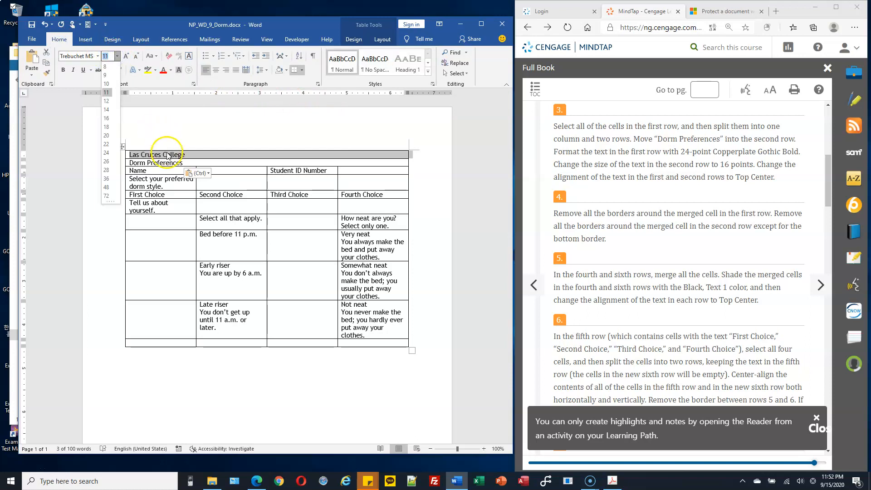
pyautogui.click(106, 152)
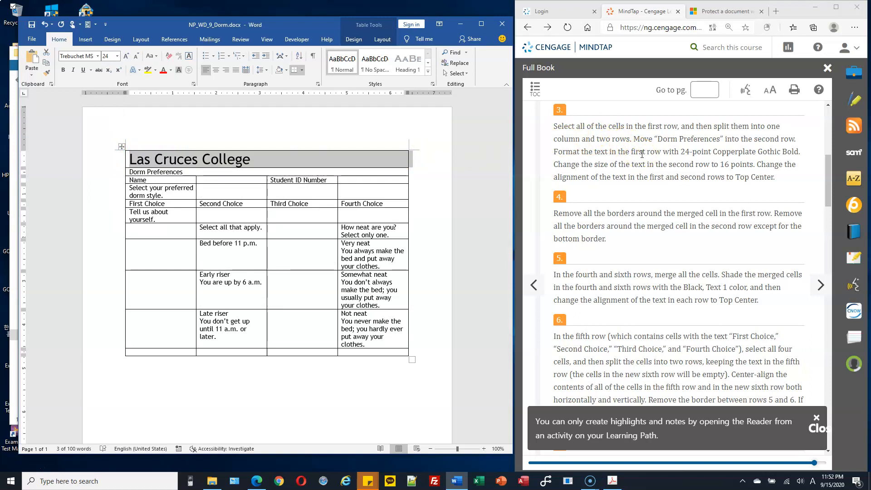
pyautogui.click(253, 159)
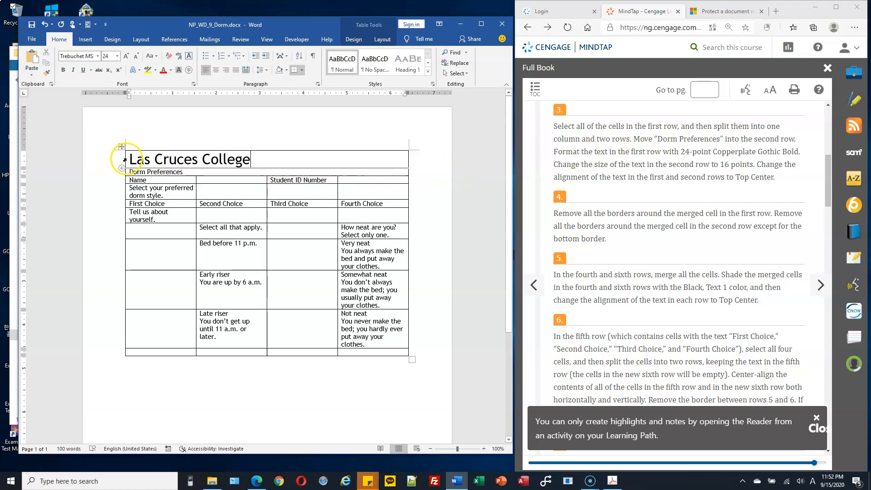
pyautogui.click(127, 159)
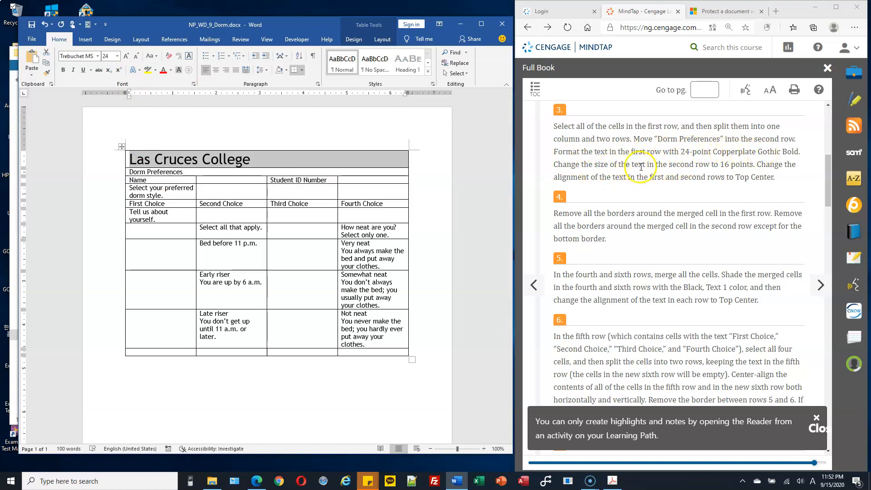
pyautogui.click(127, 172)
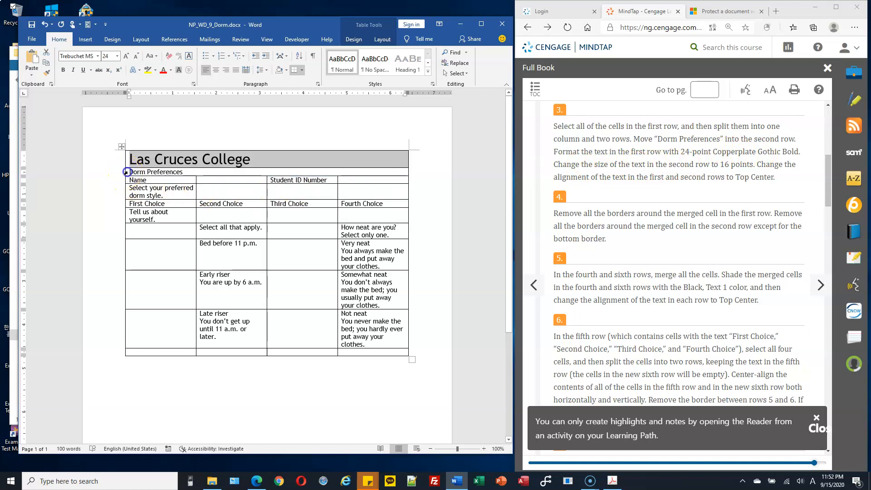
pyautogui.click(117, 56)
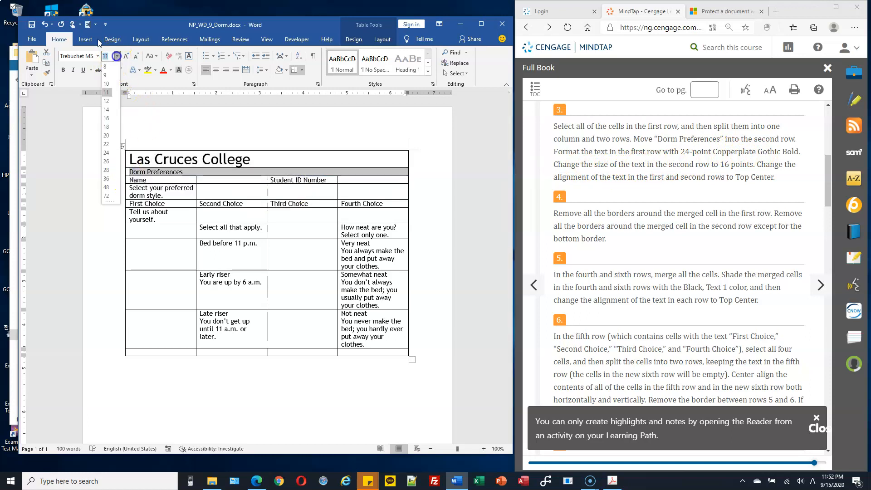
pyautogui.click(106, 118)
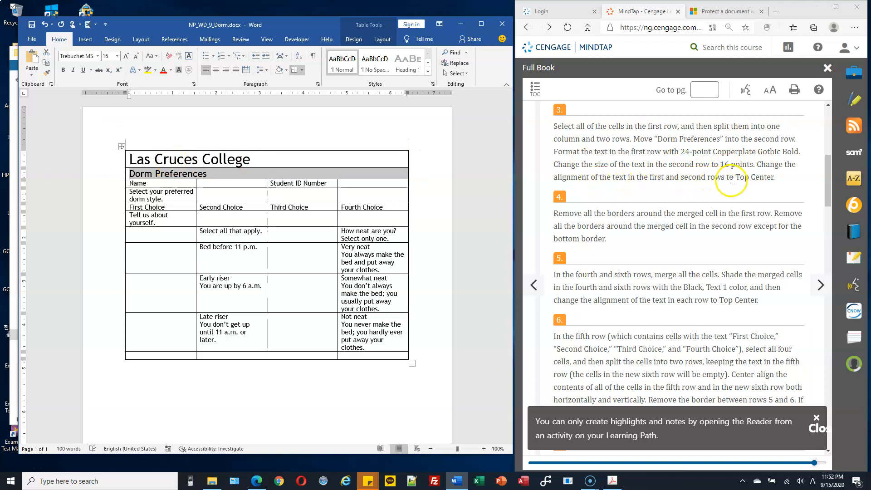
# Align the text of the first two table rows Top Center
pyautogui.click(169, 149)
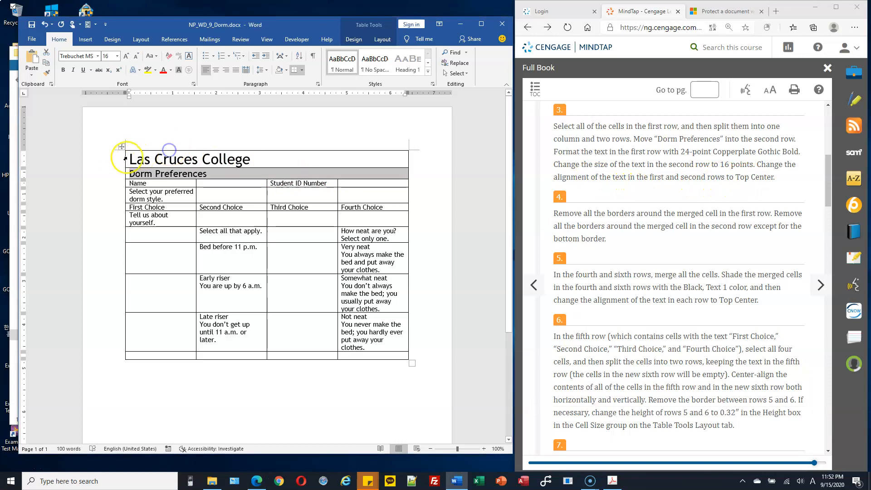
pyautogui.moveTo(126, 158); pyautogui.dragTo(126, 174)
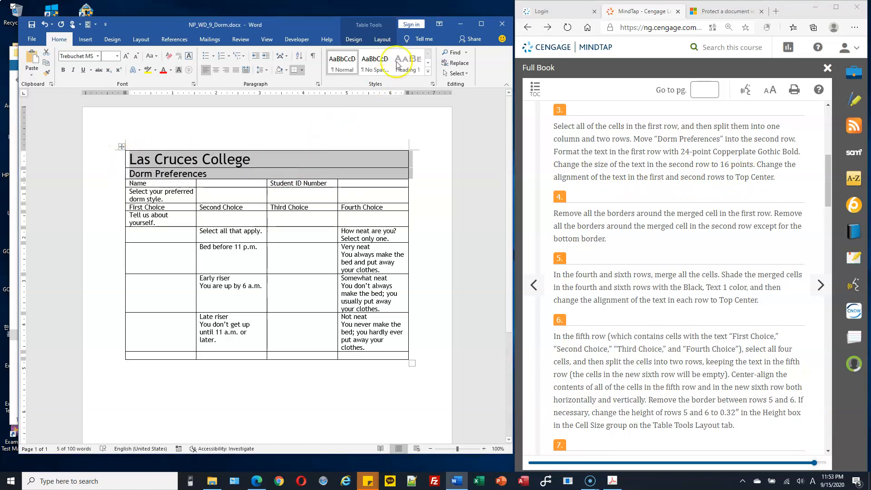
pyautogui.click(383, 40)
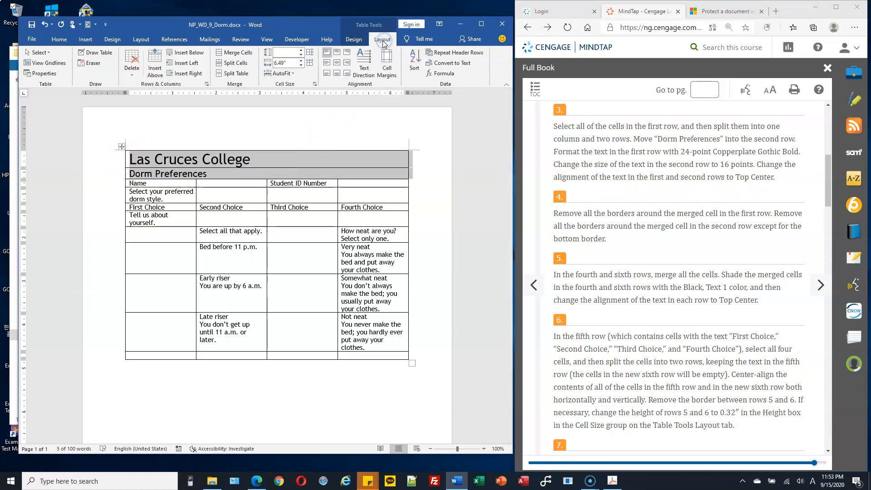
pyautogui.click(338, 55)
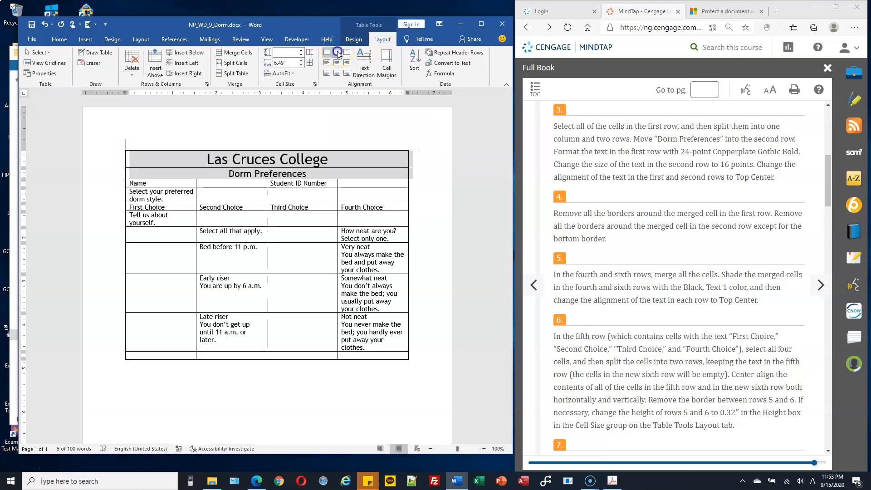
pyautogui.click(386, 160)
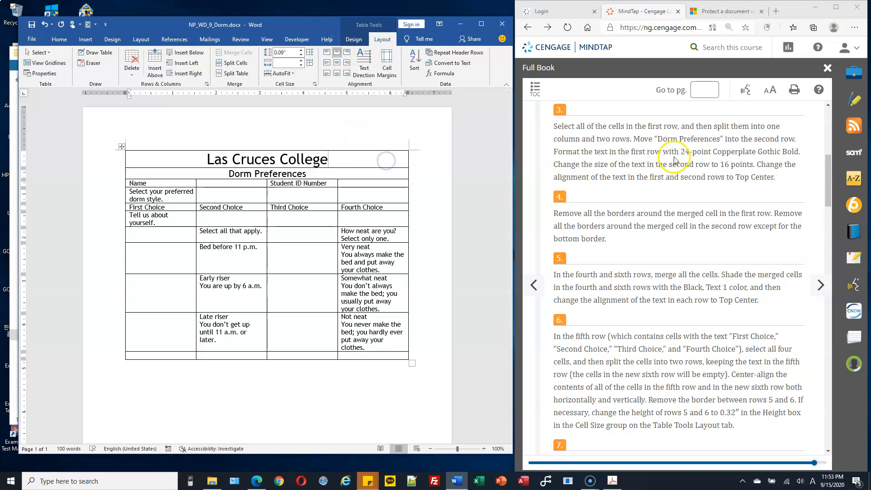
# Apply the Copperplate Gothic Bold font to the Las Cruces College row
pyautogui.moveTo(712, 152); pyautogui.dragTo(727, 151)
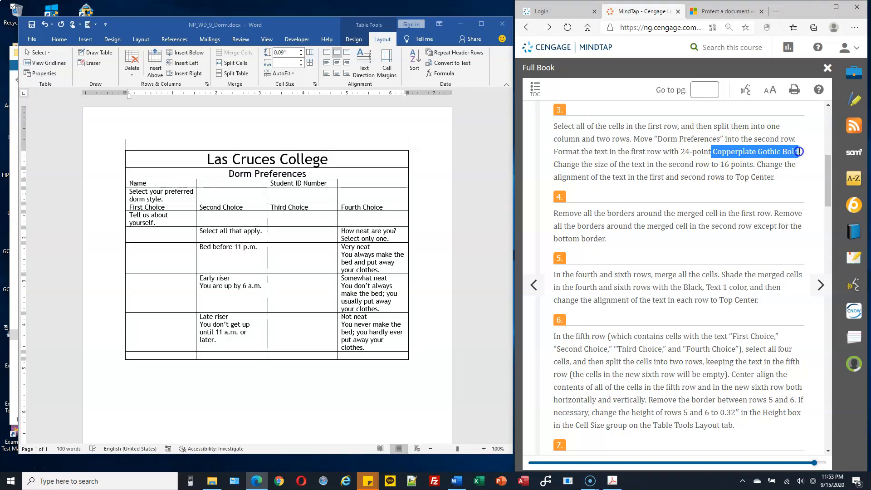
pyautogui.moveTo(799, 151); pyautogui.dragTo(799, 151)
pyautogui.click(331, 155)
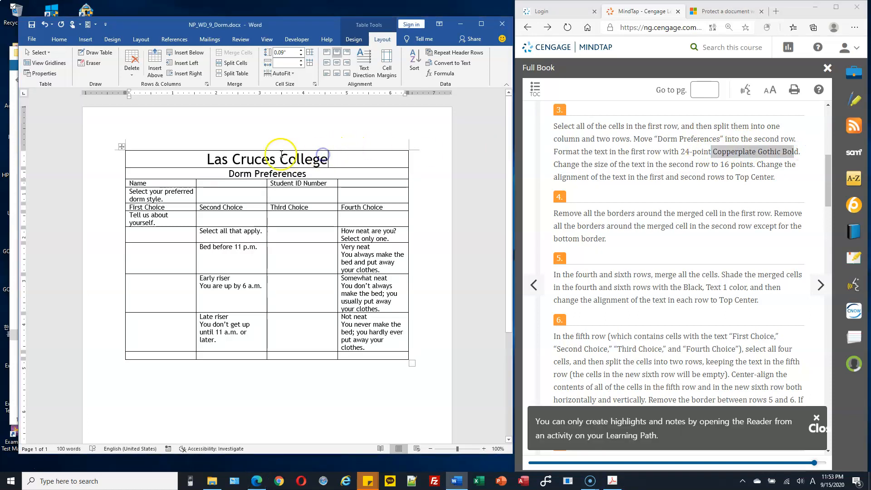
pyautogui.click(126, 161)
pyautogui.click(59, 40)
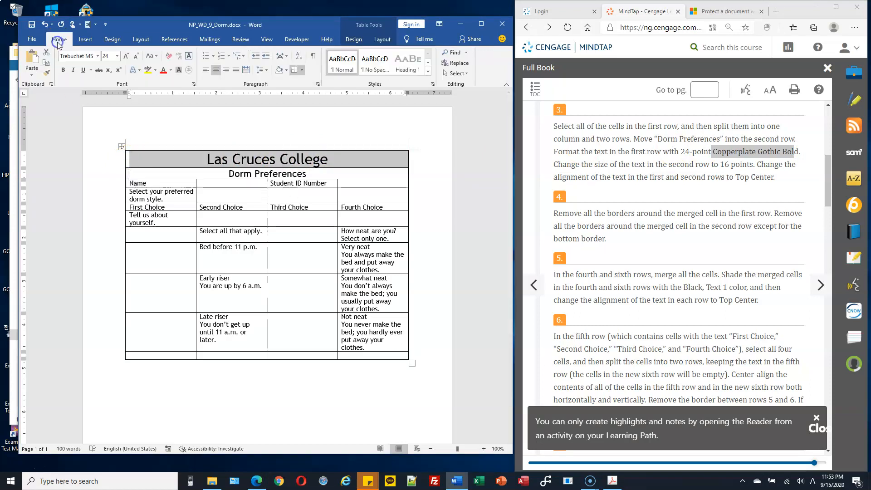
pyautogui.click(97, 56)
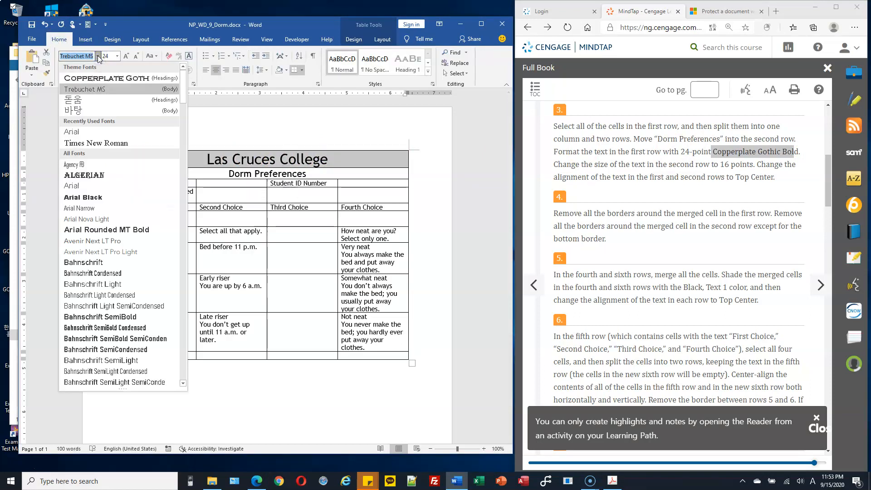
pyautogui.click(94, 79)
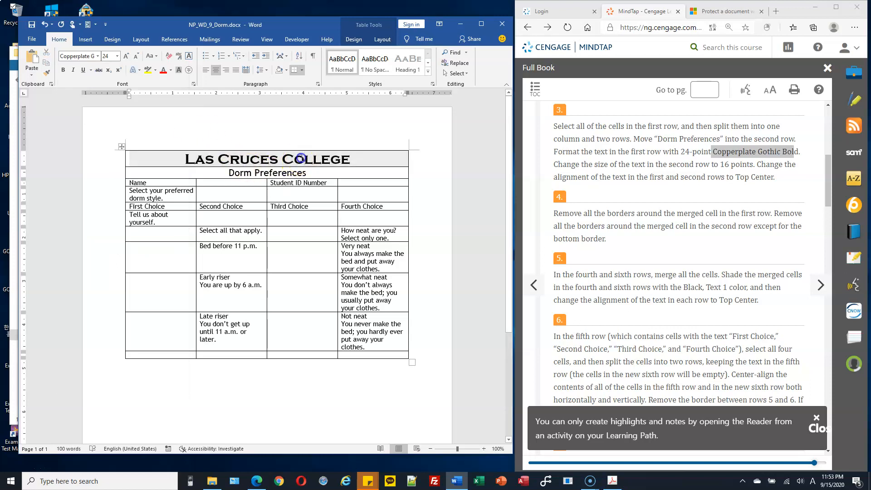
pyautogui.scroll(-1, 655, 167)
pyautogui.scroll(1, 655, 167)
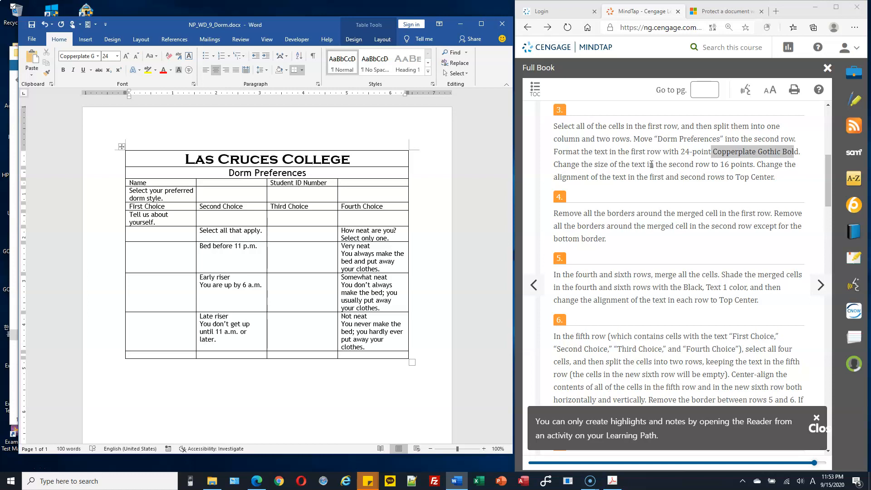
# Select the title and Dorm Preferences rows and bring up Borders and Shading
pyautogui.scroll(-1, 605, 199)
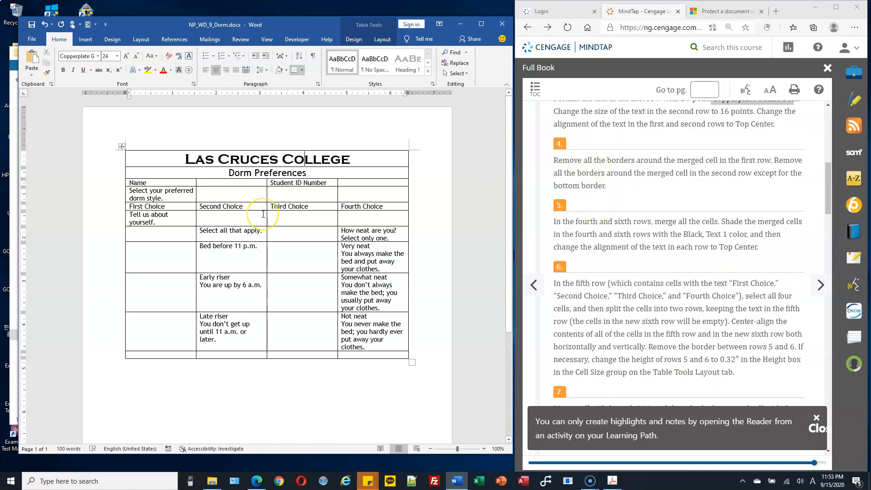
pyautogui.click(186, 160)
pyautogui.moveTo(117, 156); pyautogui.dragTo(118, 169)
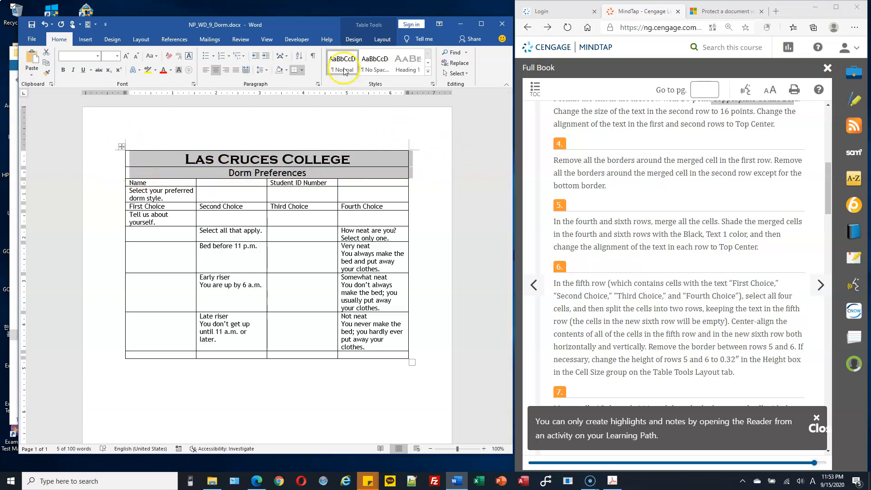
pyautogui.click(381, 39)
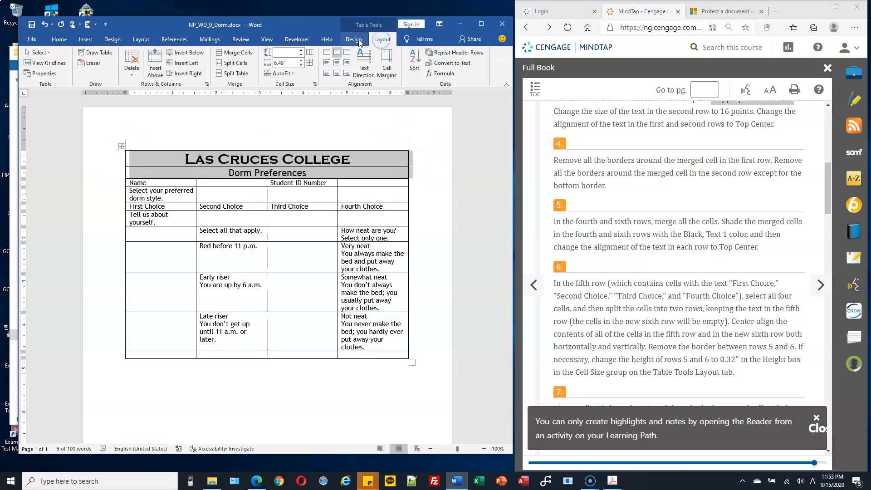
pyautogui.click(358, 39)
pyautogui.click(438, 75)
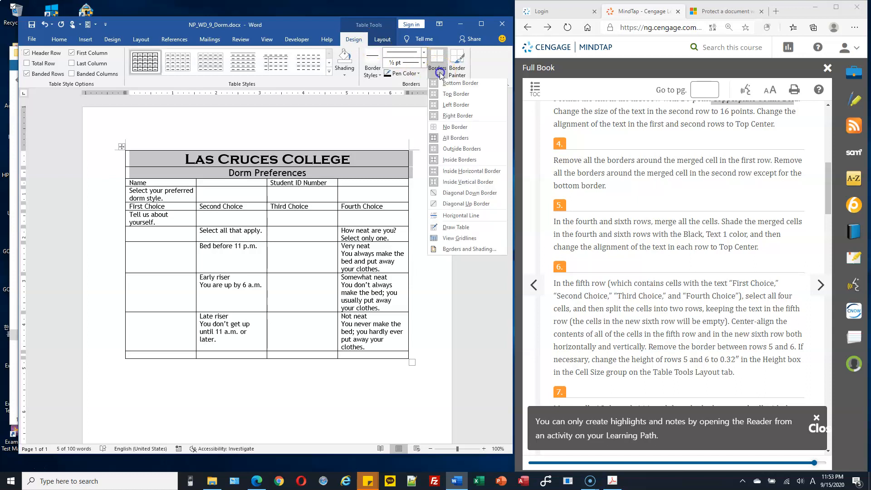
pyautogui.click(481, 251)
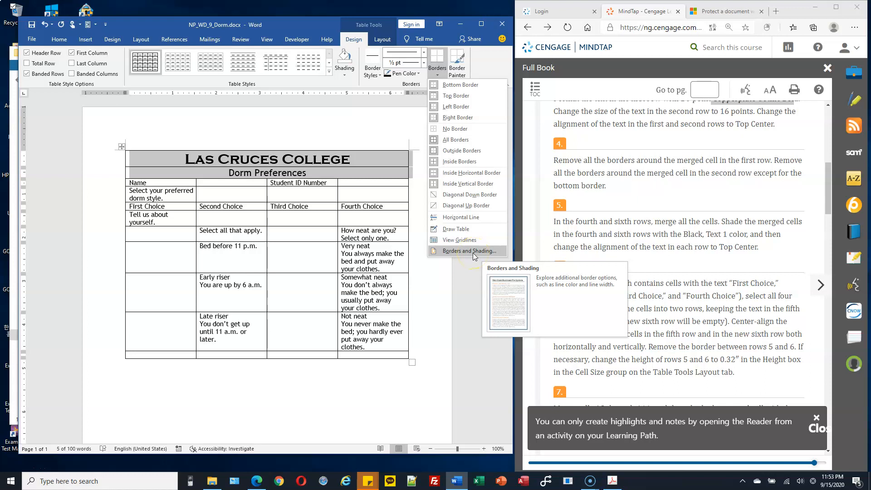
pyautogui.click(474, 252)
# Remove the top, left, right and inside borders, keeping the line under Dorm Preferences
pyautogui.click(406, 137)
pyautogui.click(384, 144)
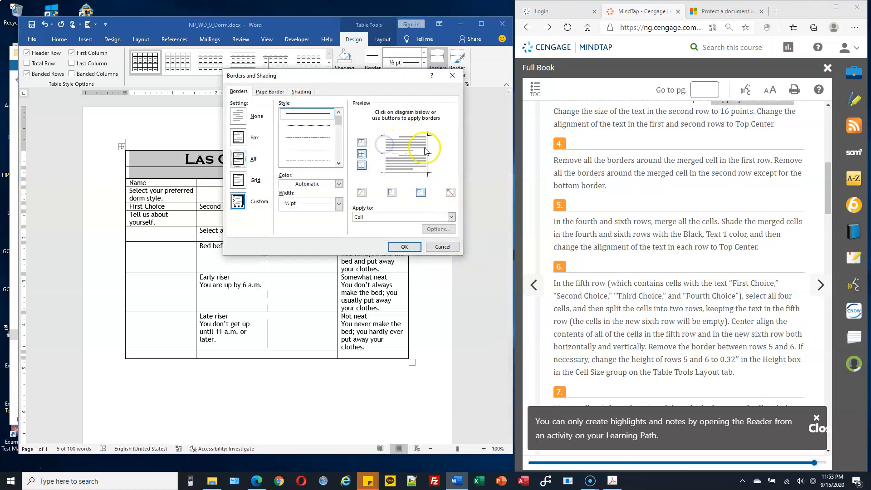
pyautogui.click(426, 152)
pyautogui.click(396, 155)
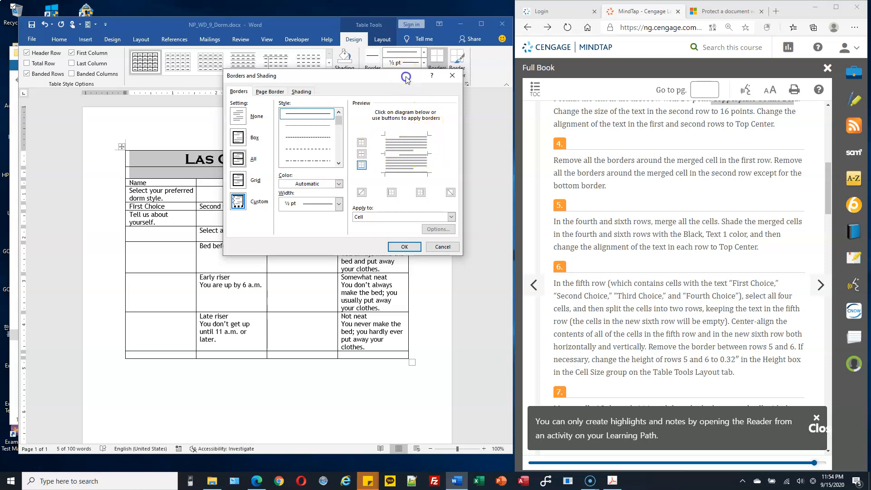
pyautogui.moveTo(405, 76); pyautogui.dragTo(473, 52)
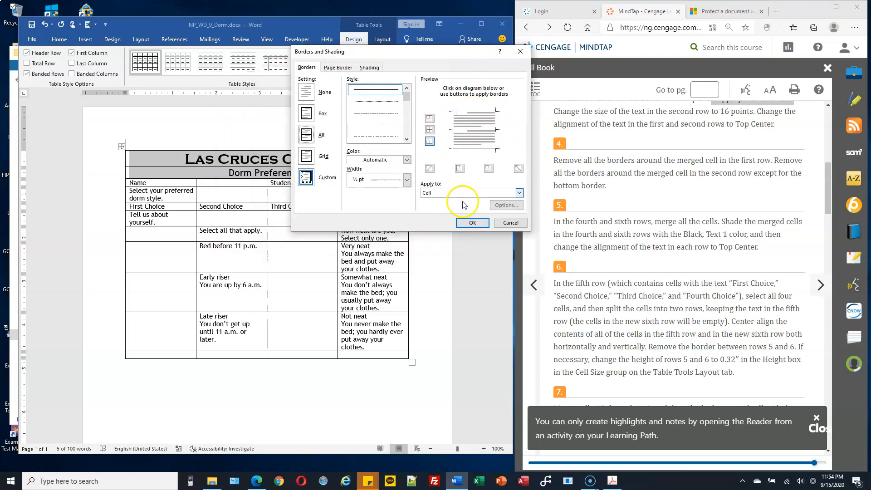
pyautogui.click(472, 223)
pyautogui.click(313, 206)
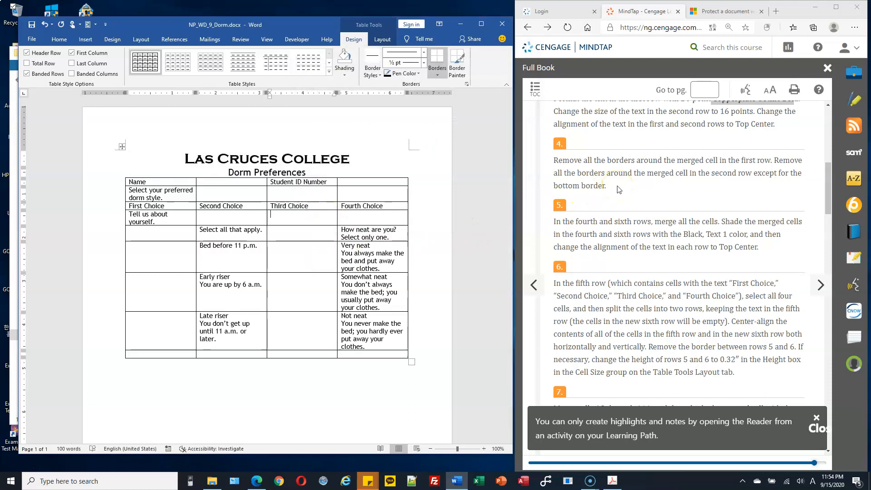
# Select all four cells of the 'Select your preferred dorm style.' row
pyautogui.scroll(-1, 619, 190)
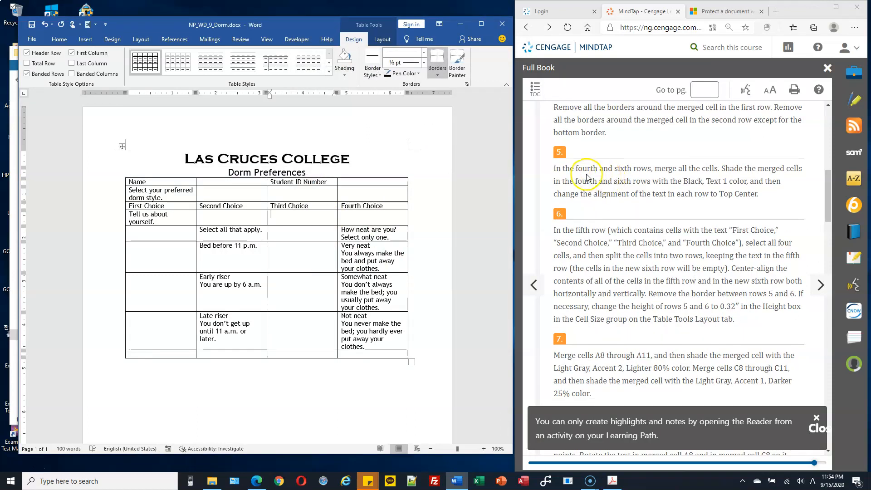
pyautogui.moveTo(262, 161); pyautogui.dragTo(287, 162)
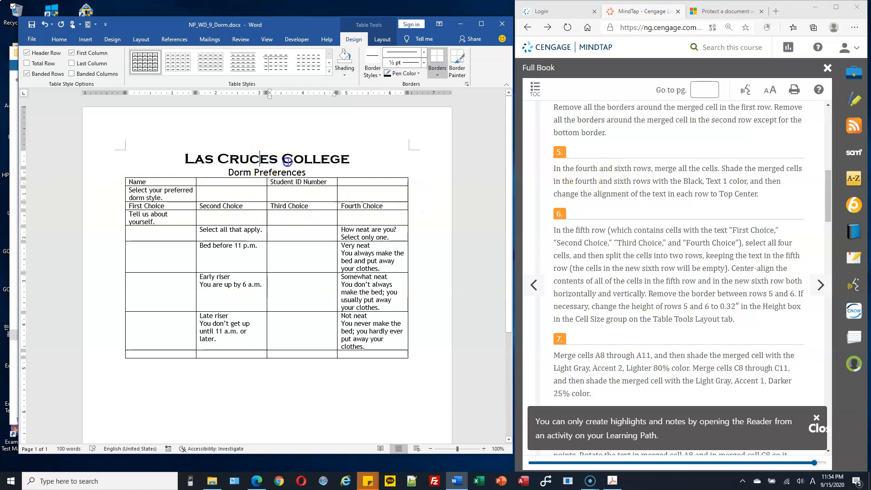
pyautogui.click(253, 185)
pyautogui.click(262, 194)
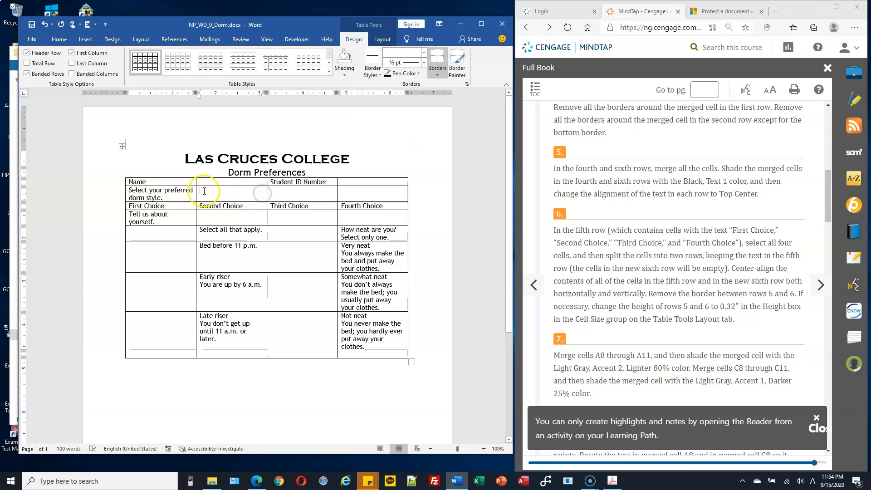
pyautogui.moveTo(181, 190); pyautogui.dragTo(376, 204)
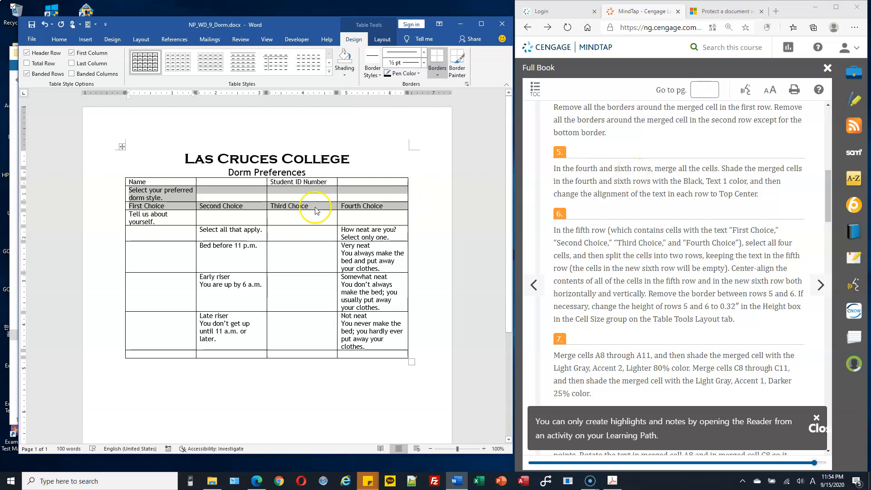
pyautogui.click(279, 188)
pyautogui.moveTo(158, 194); pyautogui.dragTo(353, 195)
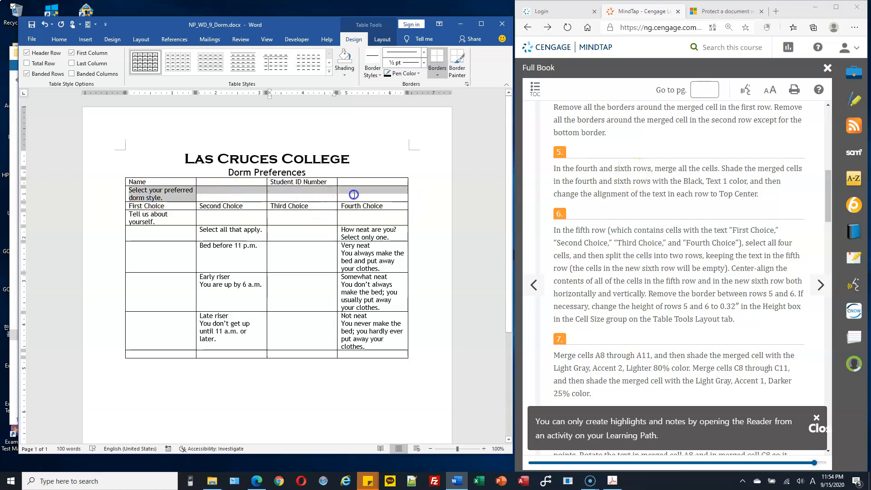
pyautogui.keyDown('ctrl'); pyautogui.moveTo(138, 220); pyautogui.dragTo(357, 220); pyautogui.keyUp('ctrl')
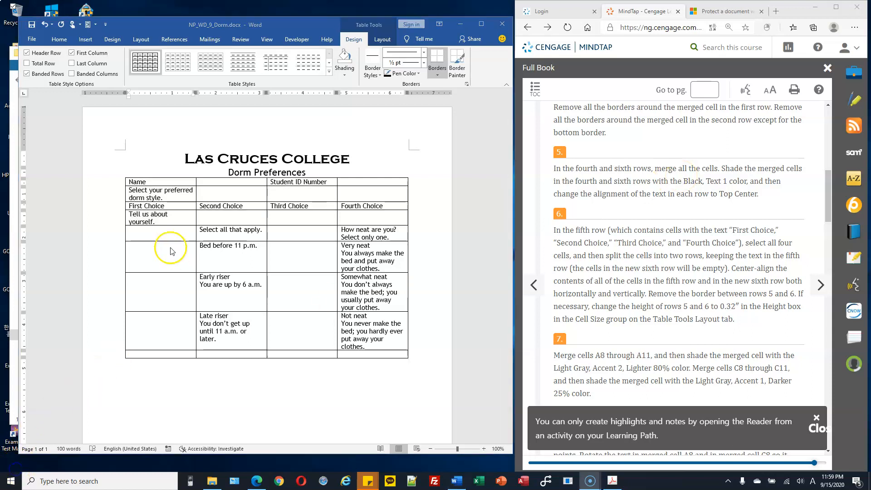
pyautogui.click(145, 196)
pyautogui.moveTo(135, 194); pyautogui.dragTo(361, 195)
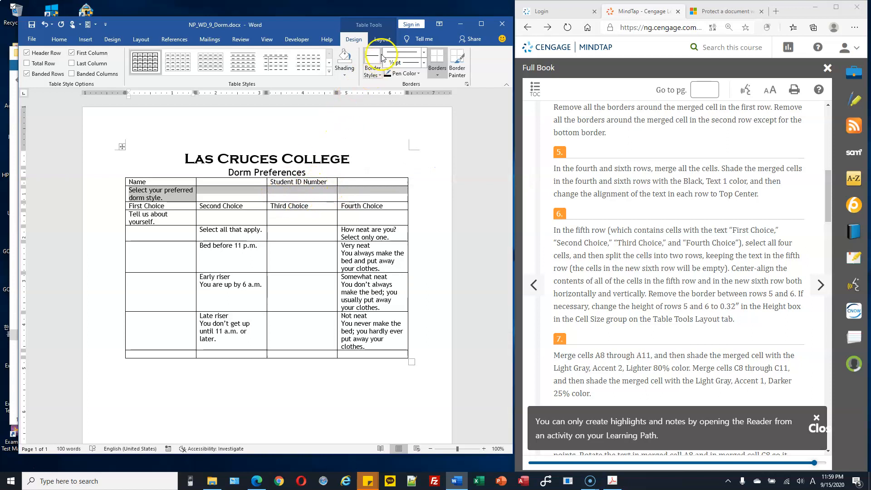
# Merge the selected dorm style cells into one full-width cell
pyautogui.click(382, 40)
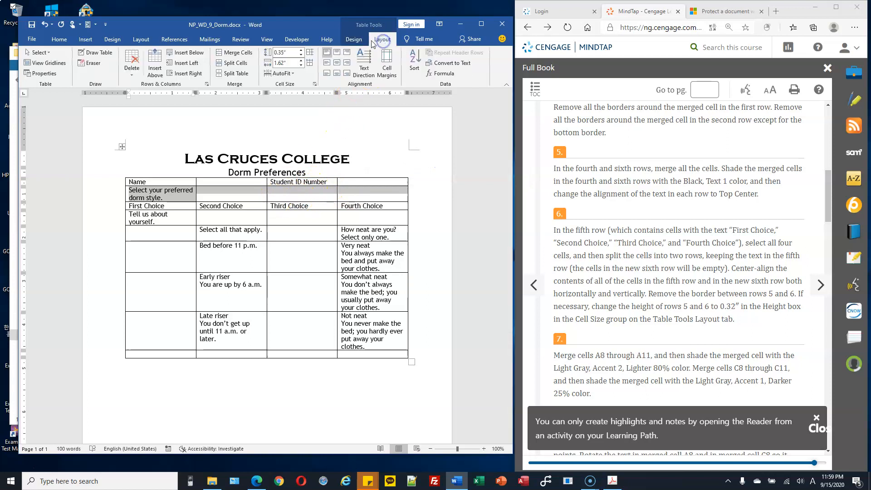
pyautogui.click(231, 64)
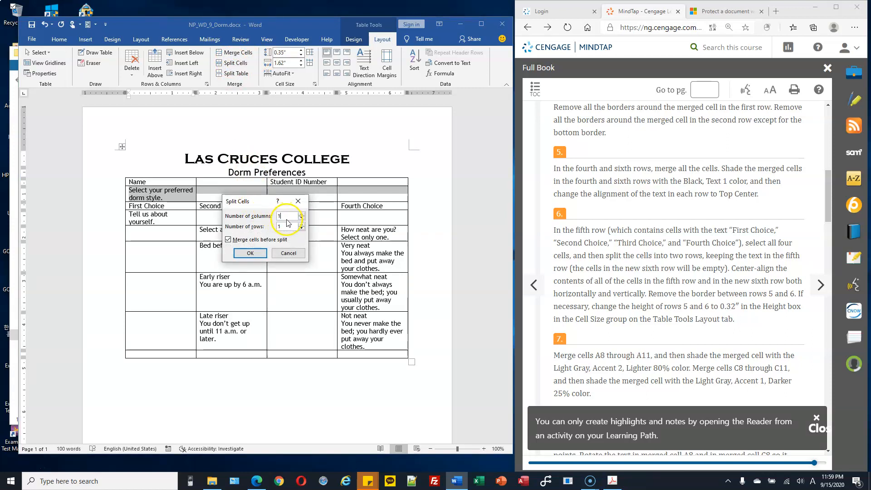
pyautogui.click(289, 254)
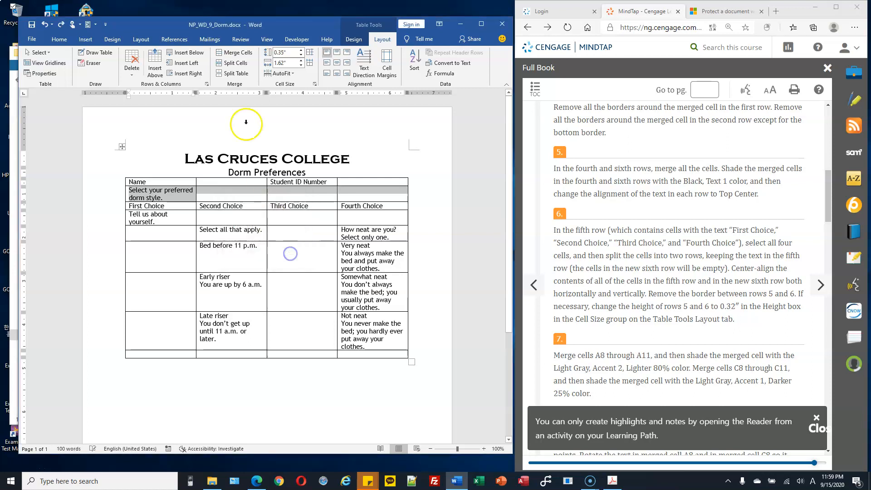
pyautogui.click(237, 54)
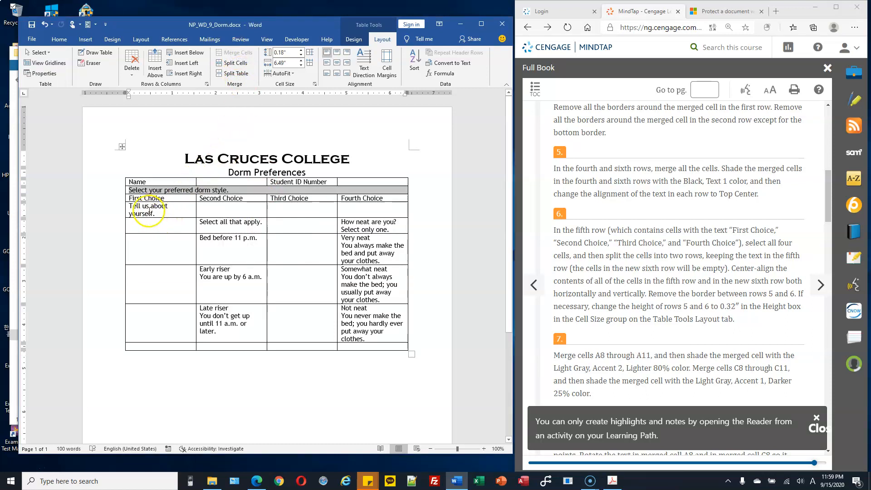
# Merge the 'Tell us about yourself.' row into one cell and shade it Black, Text 1
pyautogui.moveTo(148, 210); pyautogui.dragTo(357, 211)
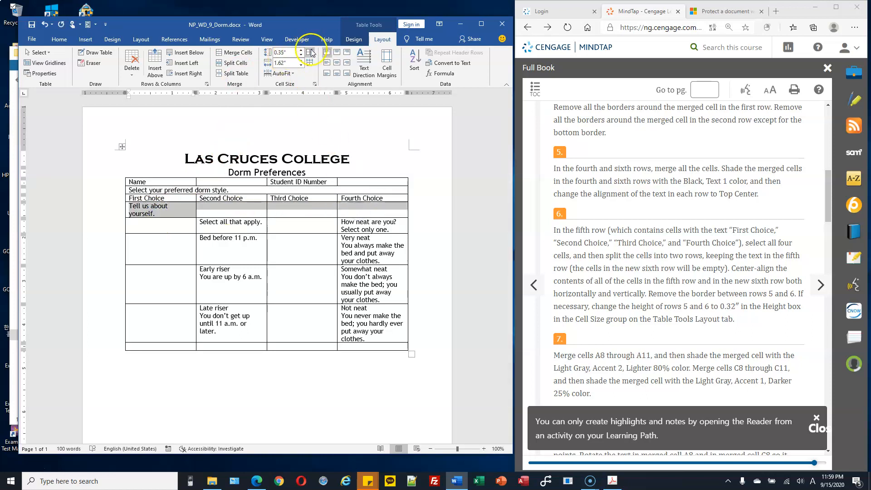
pyautogui.click(242, 55)
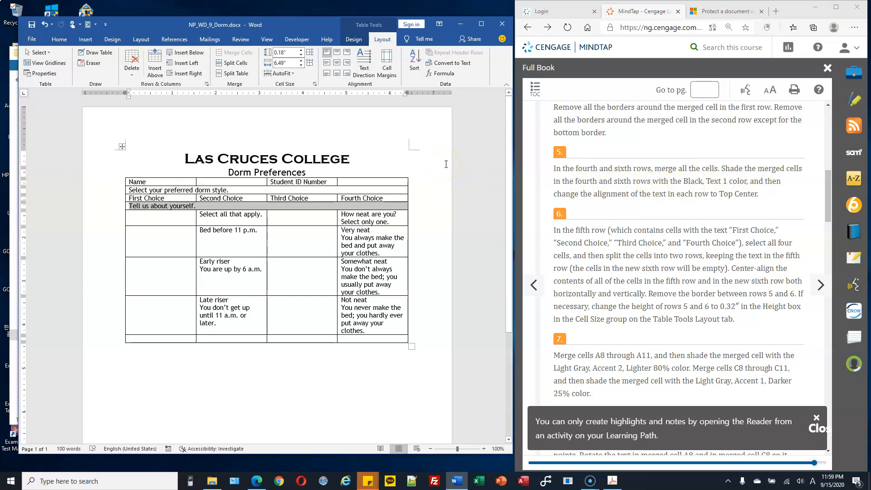
pyautogui.click(353, 40)
pyautogui.click(344, 73)
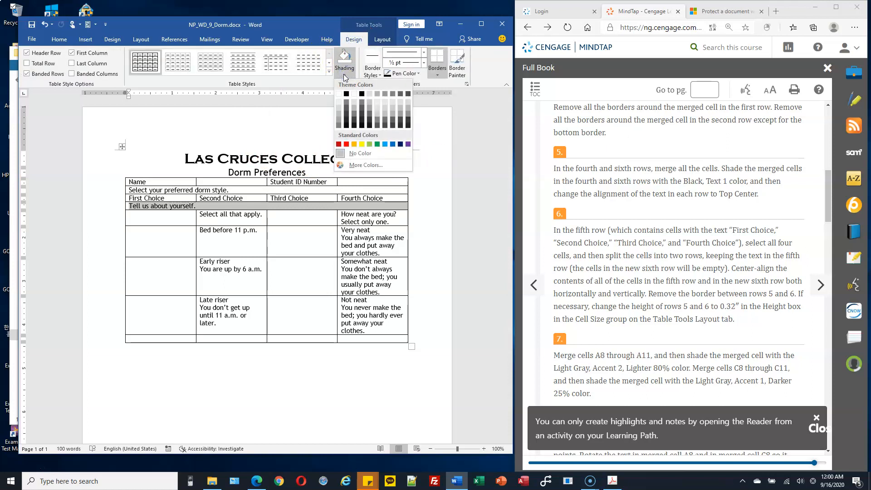
pyautogui.click(346, 93)
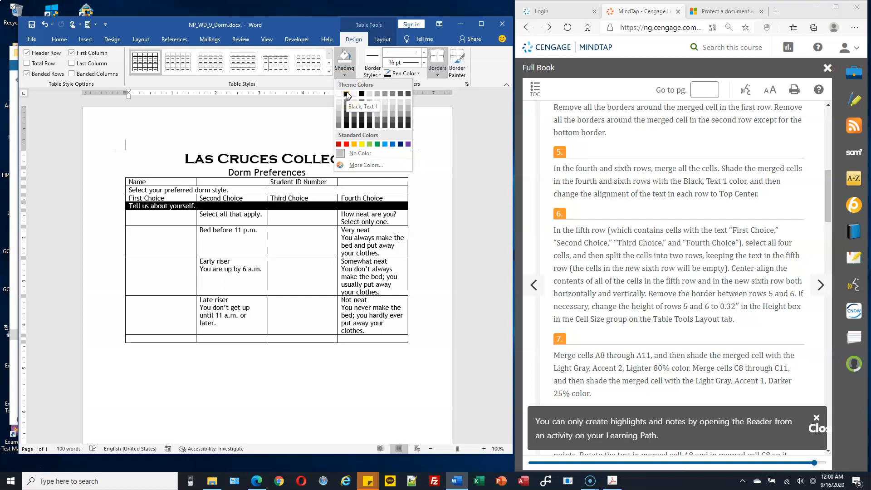
pyautogui.click(347, 94)
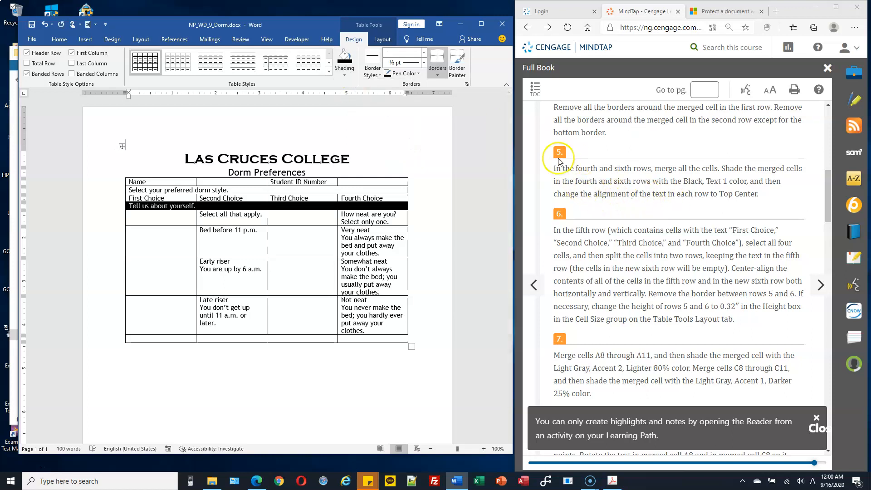
# Align the 'Tell us about yourself.' and dorm style rows' text to top center
pyautogui.click(384, 40)
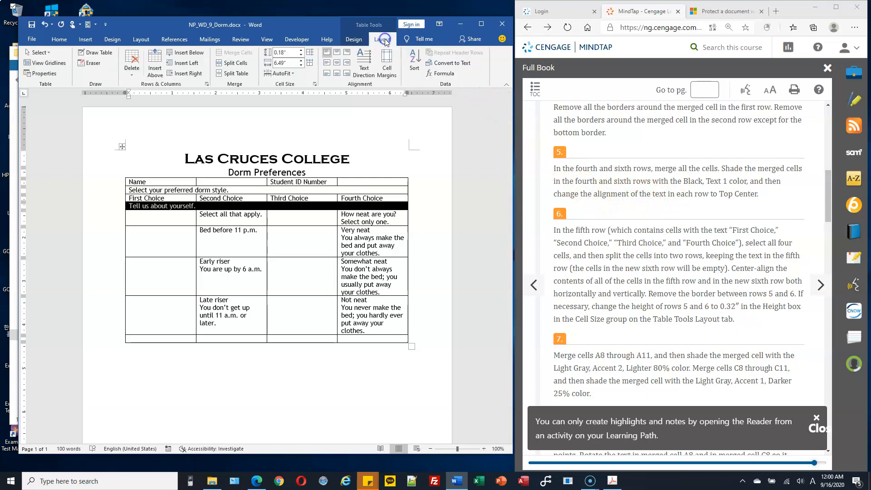
pyautogui.click(337, 52)
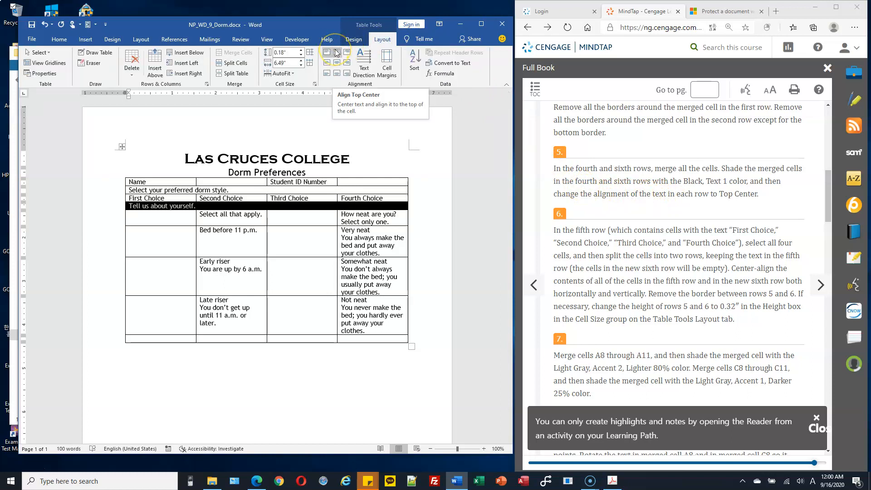
pyautogui.click(337, 53)
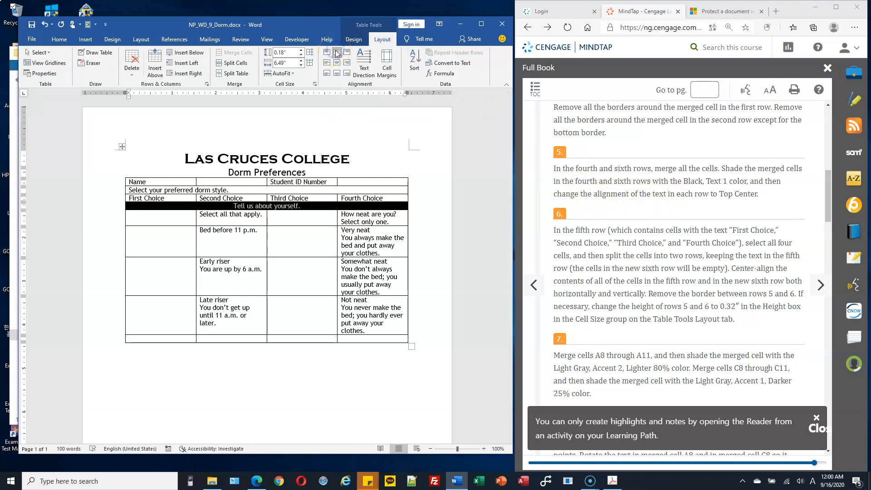
pyautogui.click(140, 185)
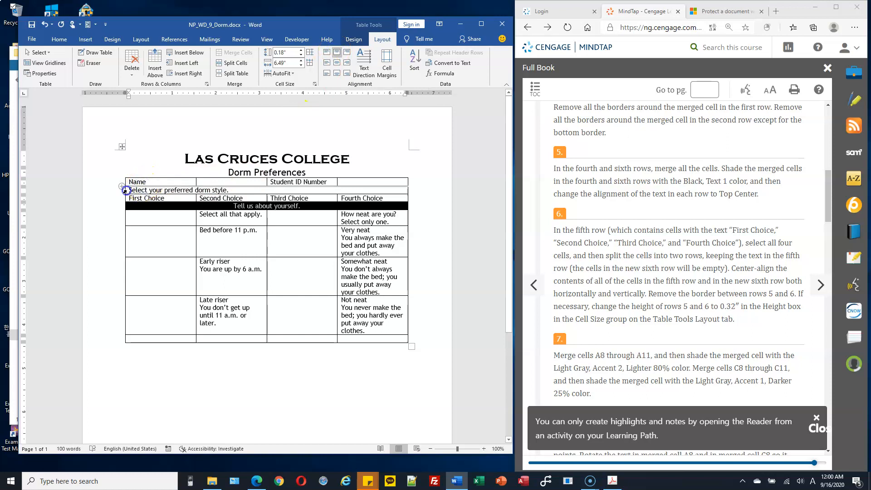
pyautogui.click(125, 191)
pyautogui.click(337, 55)
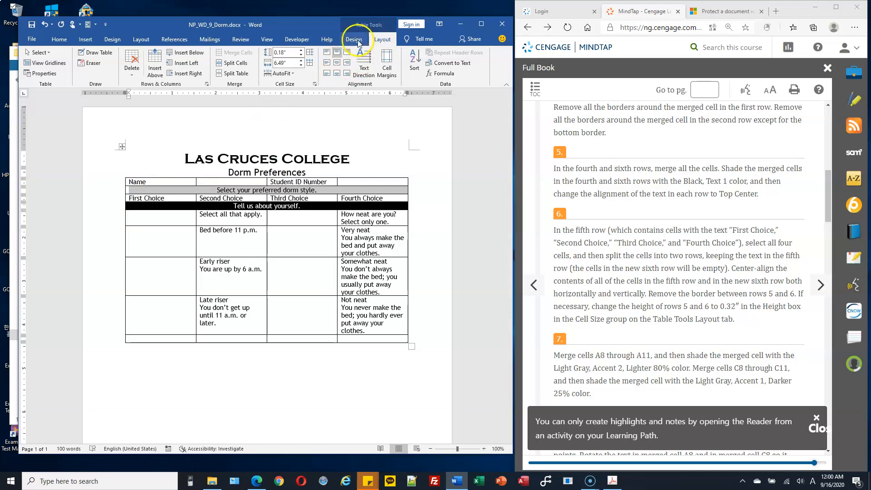
# Shade the 'Select your preferred dorm style.' row Black, Text 1
pyautogui.click(358, 40)
pyautogui.click(344, 74)
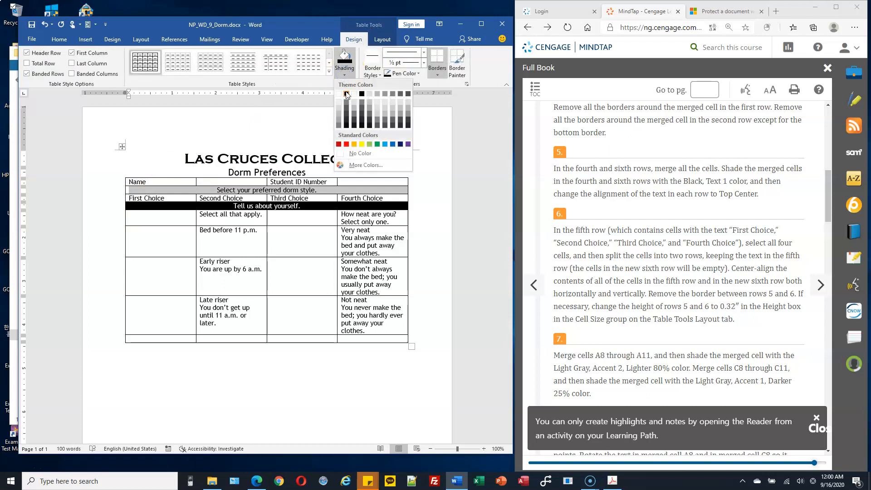
pyautogui.click(346, 94)
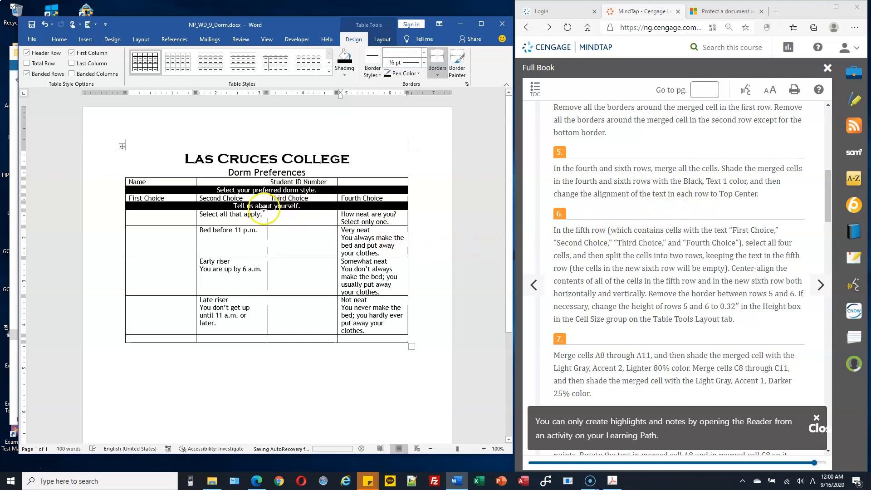
pyautogui.moveTo(186, 199); pyautogui.dragTo(376, 197)
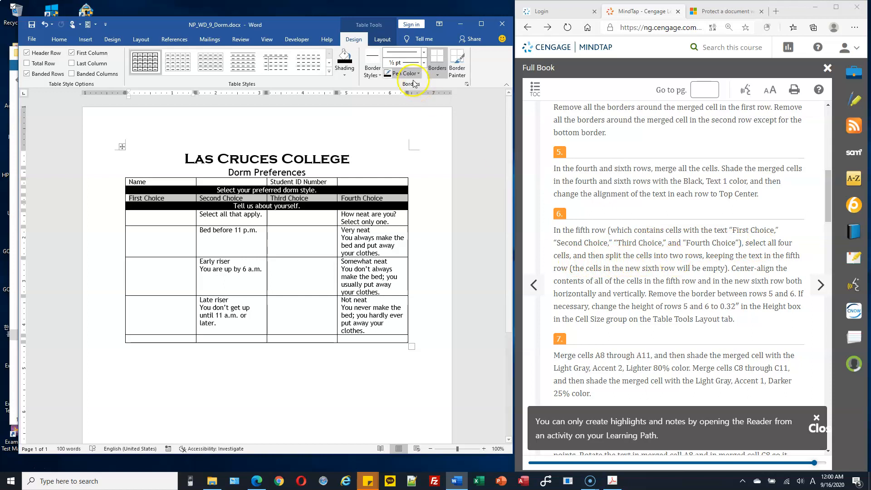
# Set Split Cells to 4 columns and 2 rows with Merge cells before split checked
pyautogui.click(382, 40)
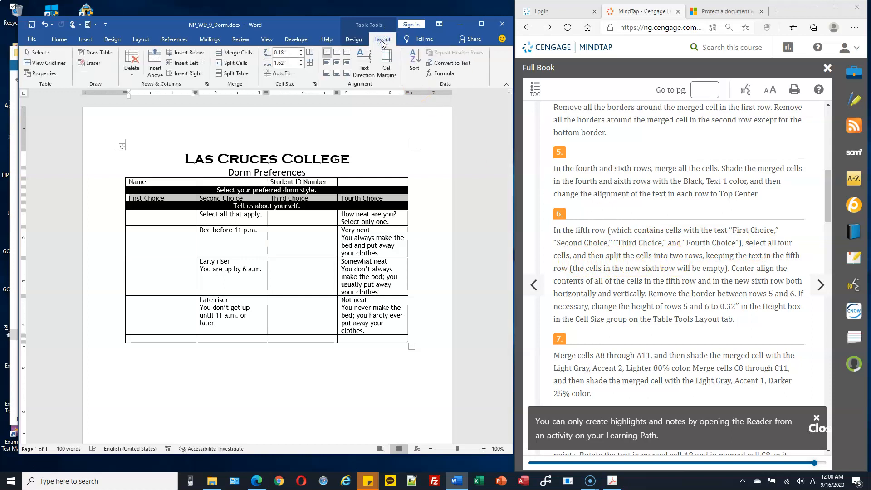
pyautogui.click(241, 63)
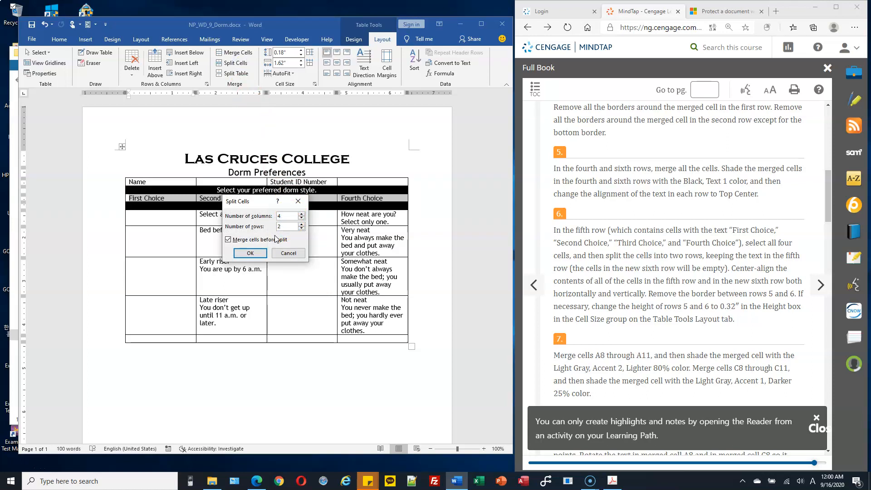
pyautogui.moveTo(263, 201); pyautogui.dragTo(381, 112)
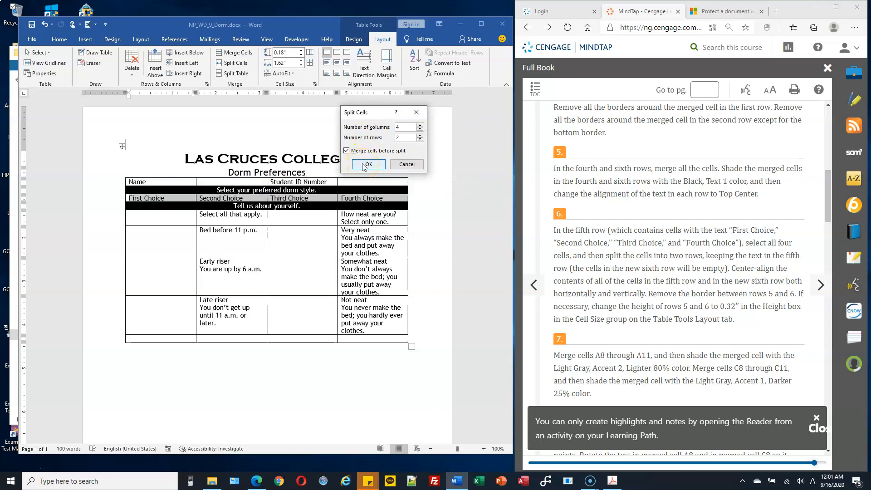
pyautogui.click(347, 151)
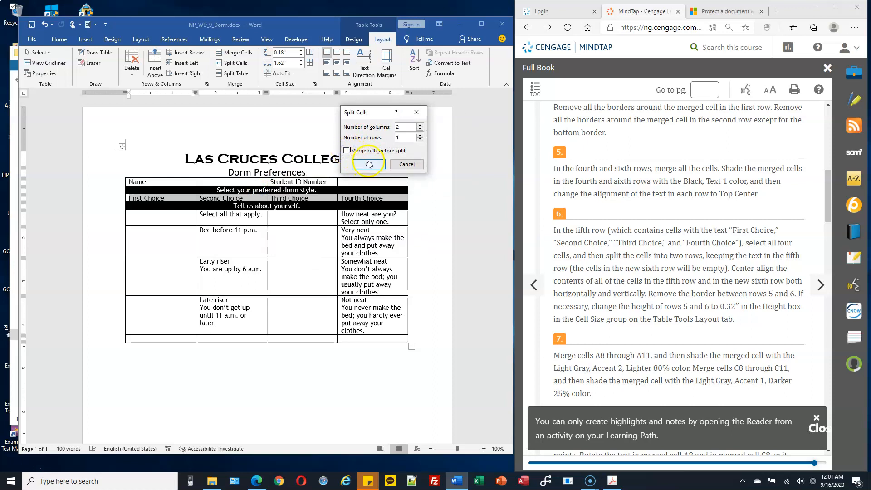
pyautogui.click(396, 127)
pyautogui.write('4')
pyautogui.click(347, 150)
pyautogui.moveTo(410, 129); pyautogui.dragTo(389, 128)
pyautogui.click(367, 162)
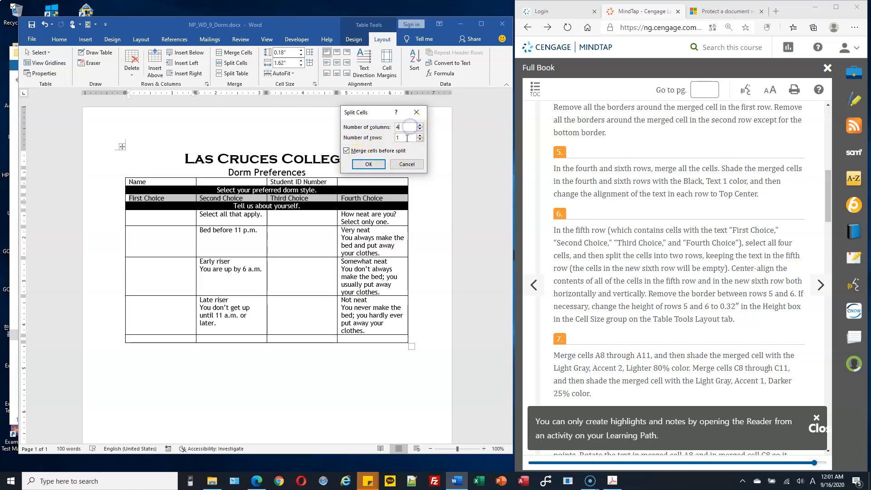
pyautogui.click(374, 163)
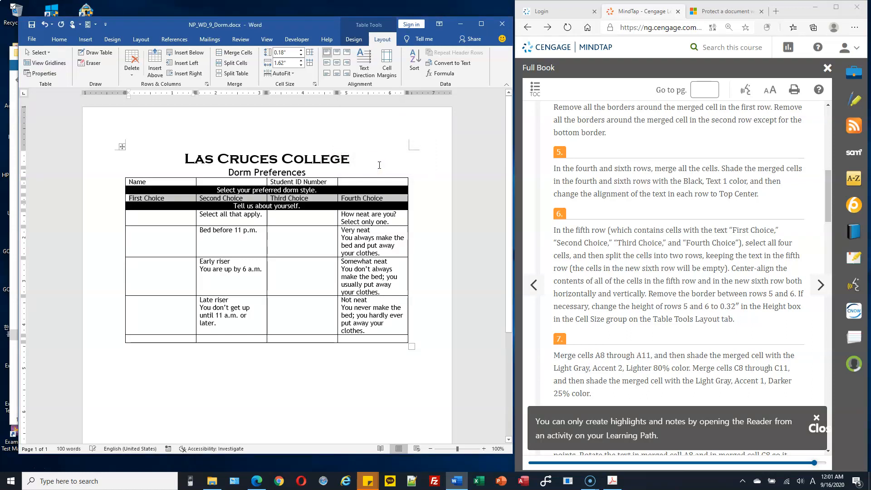
# Reapply the split so the First Choice row becomes two four-cell rows
pyautogui.click(238, 63)
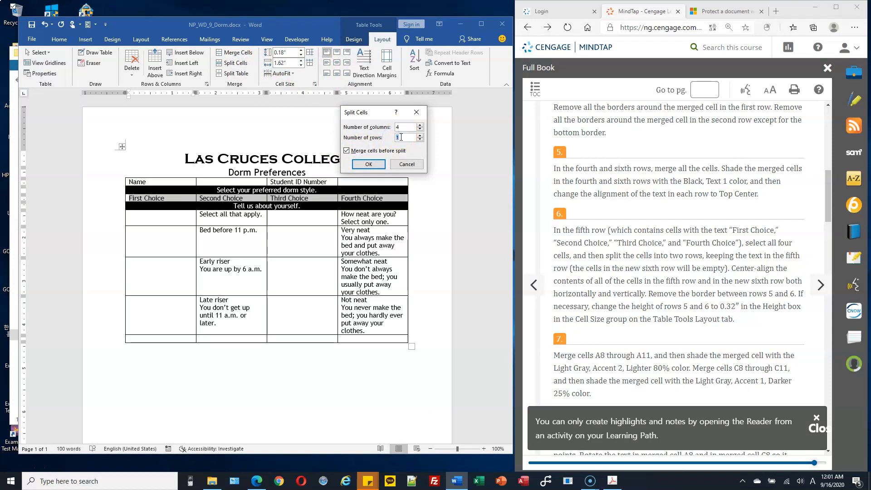
pyautogui.click(368, 164)
pyautogui.click(313, 219)
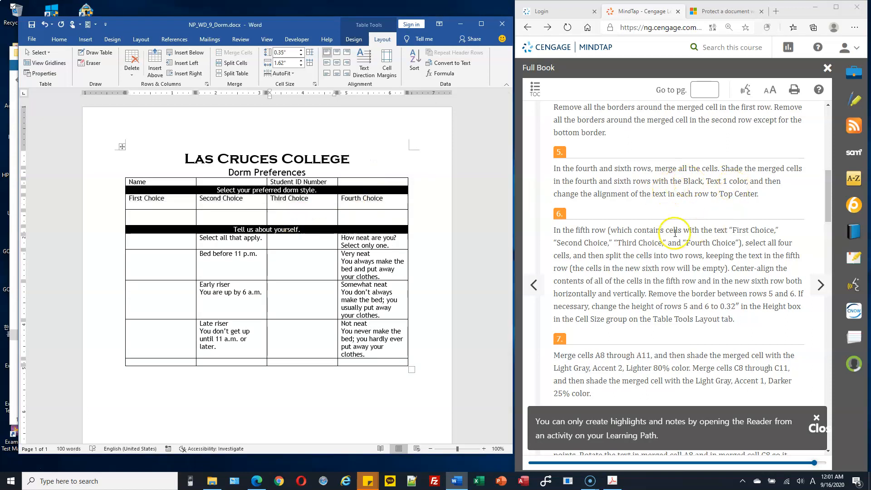
# Center the First–Fourth Choice text horizontally and vertically across rows 5 and 6
pyautogui.scroll(-2, 649, 208)
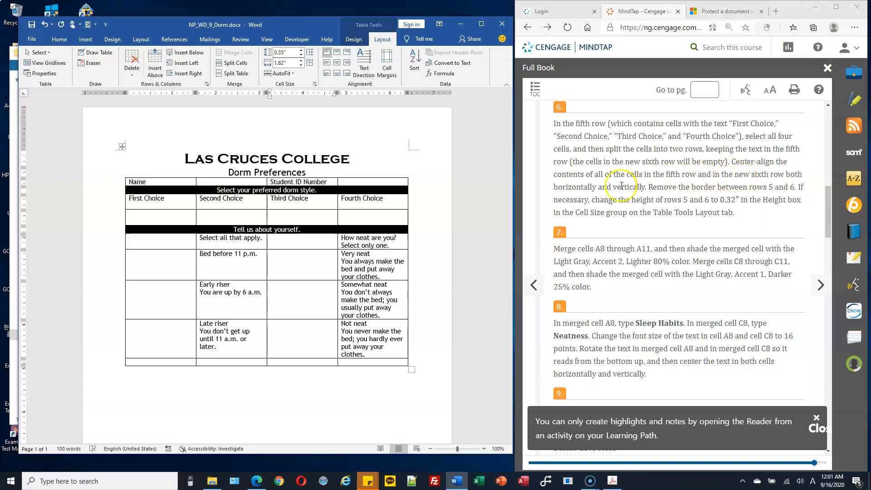
pyautogui.moveTo(110, 205); pyautogui.dragTo(110, 213)
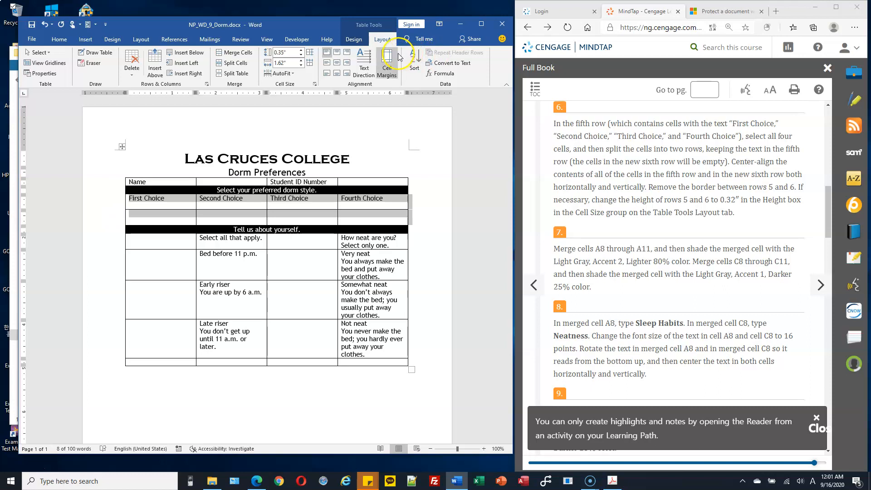
pyautogui.click(337, 66)
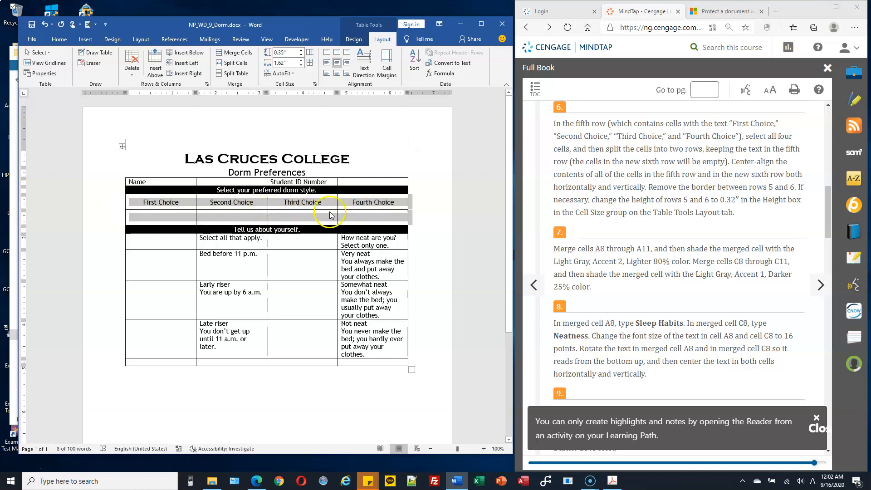
# Remove the horizontal border between the choice headings row and the empty row below
pyautogui.click(353, 39)
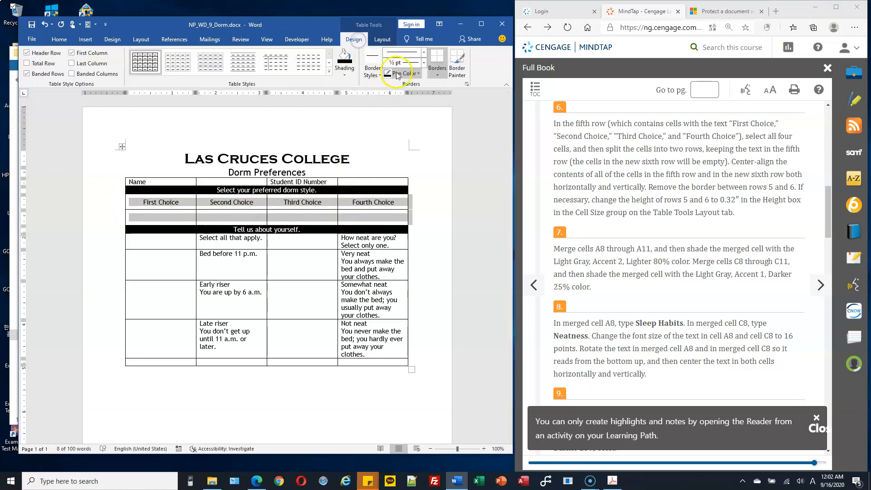
pyautogui.click(438, 72)
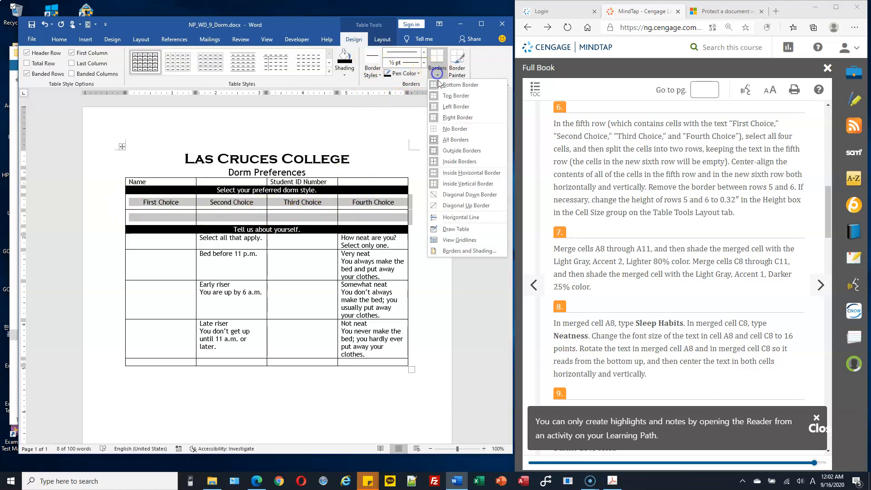
pyautogui.click(478, 252)
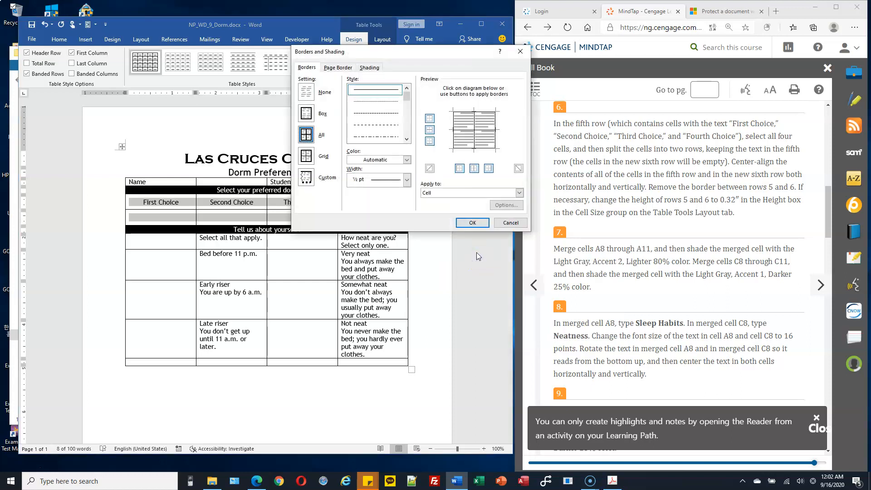
pyautogui.click(467, 131)
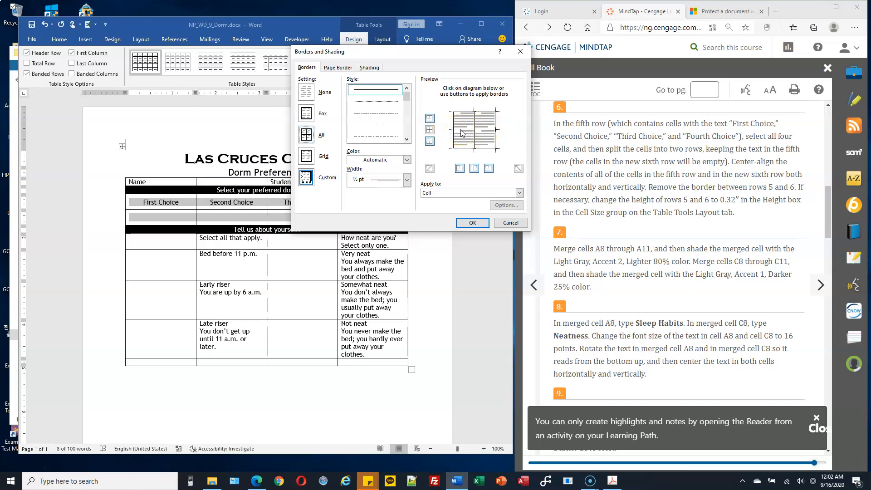
pyautogui.click(472, 222)
pyautogui.click(310, 231)
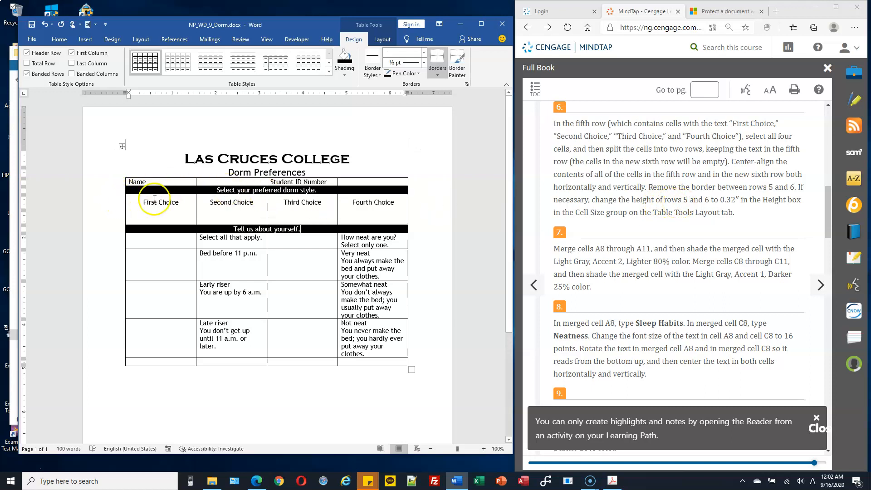
# Set the First Choice row height to 0.32"
pyautogui.click(118, 202)
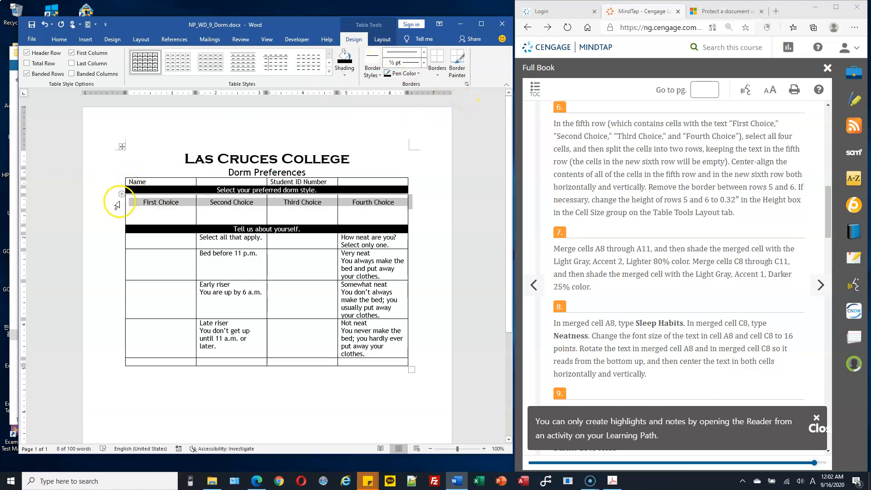
pyautogui.click(382, 39)
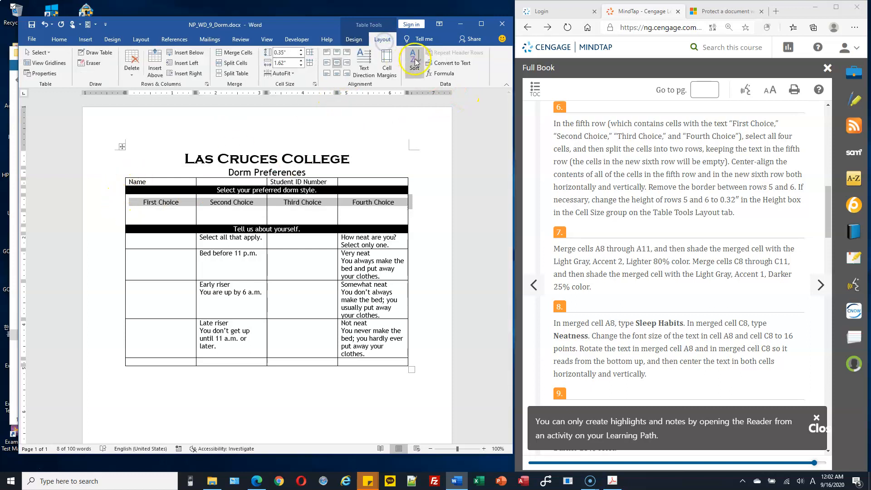
pyautogui.click(354, 40)
pyautogui.click(382, 39)
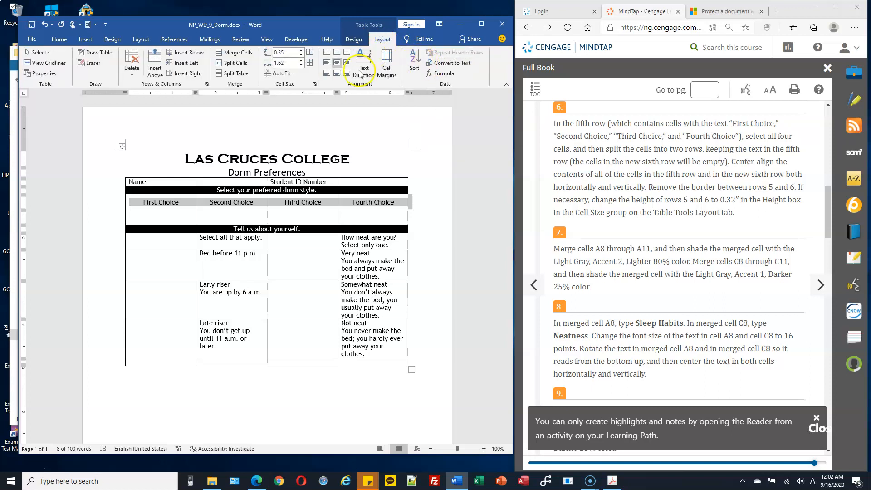
pyautogui.click(175, 202)
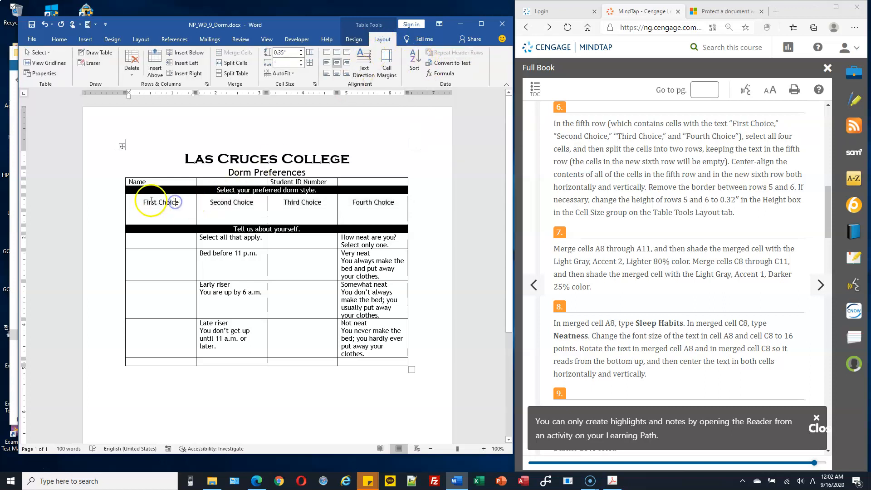
pyautogui.click(126, 203)
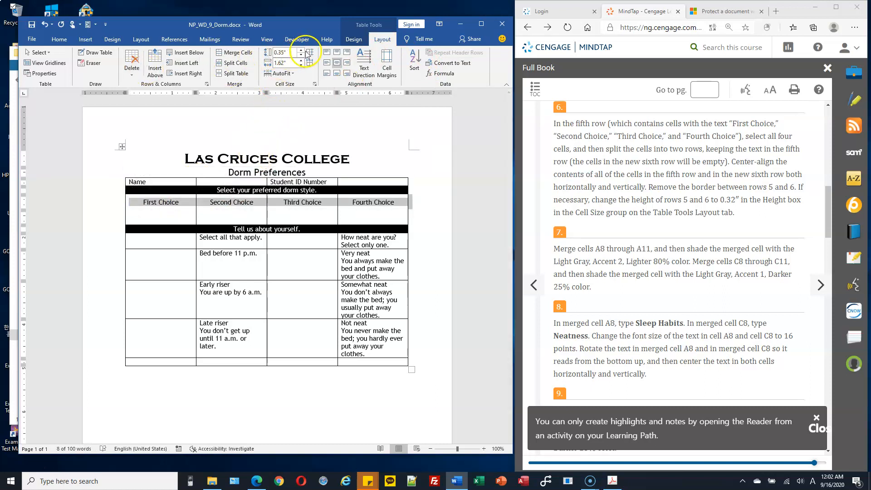
pyautogui.click(353, 40)
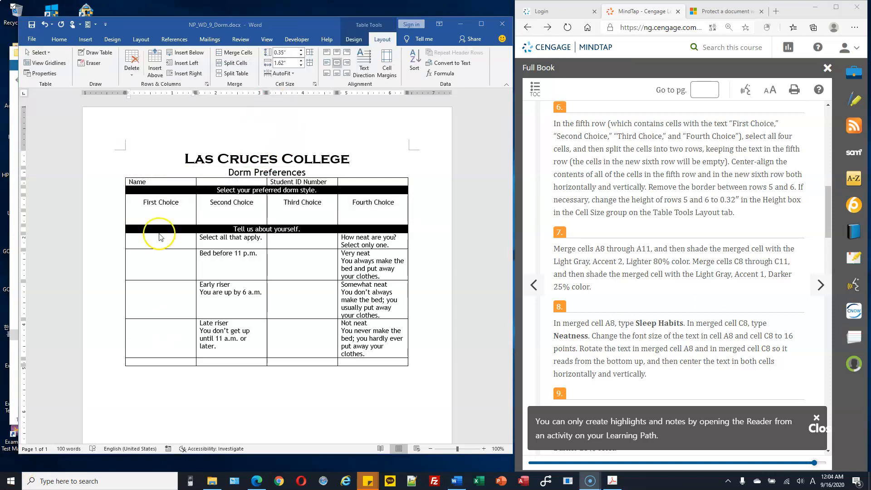
pyautogui.click(118, 206)
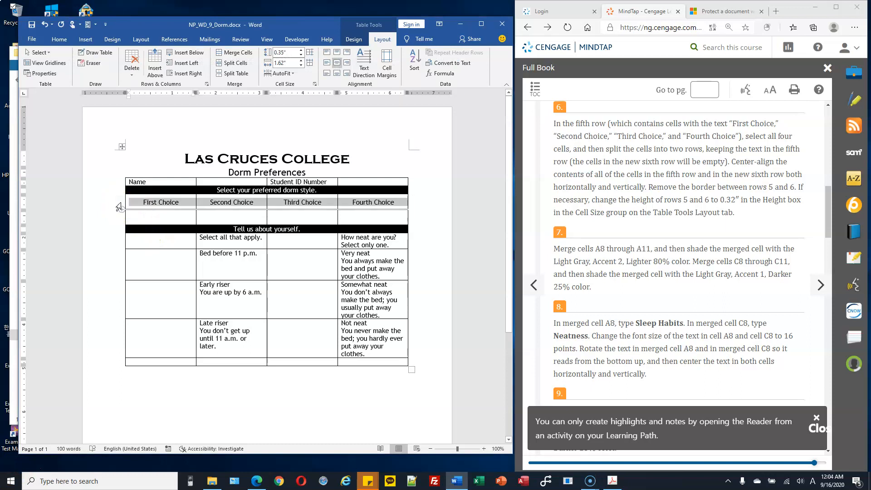
pyautogui.click(290, 53)
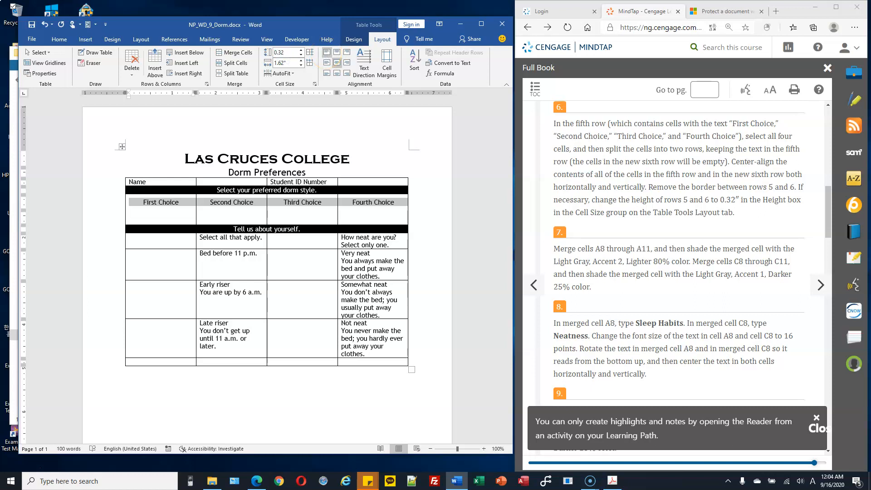
pyautogui.press('Return')
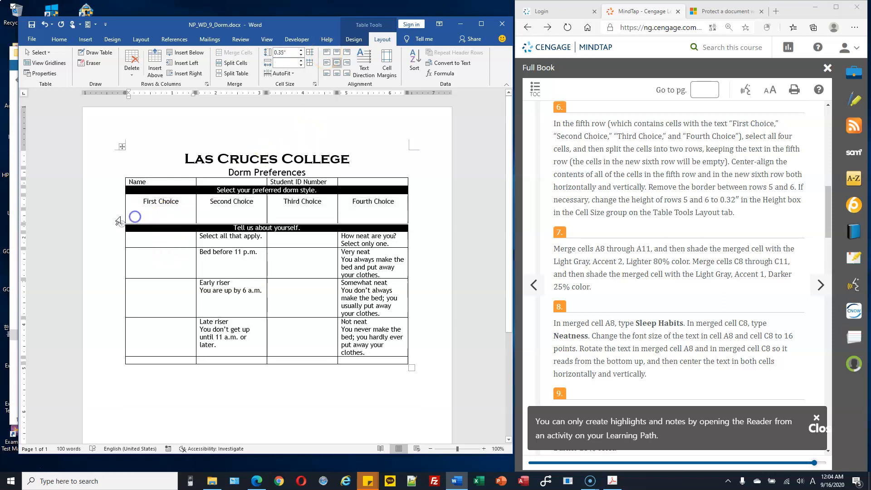
# Set the empty row below to 0.32" and check both row heights
pyautogui.click(117, 217)
pyautogui.click(277, 54)
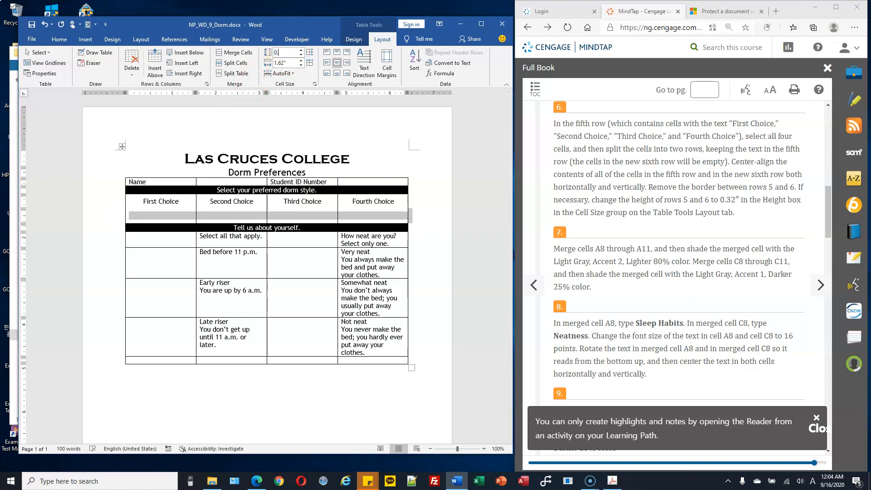
pyautogui.press('Return')
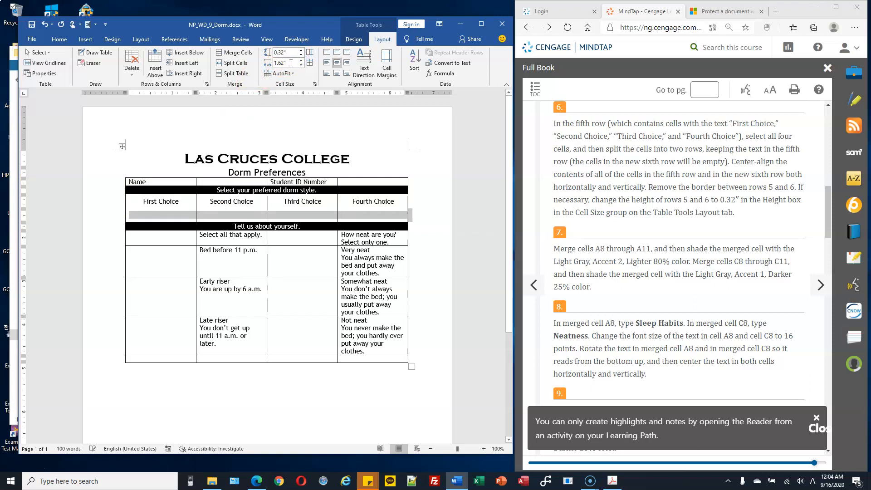
pyautogui.click(177, 202)
pyautogui.moveTo(96, 204); pyautogui.dragTo(116, 217)
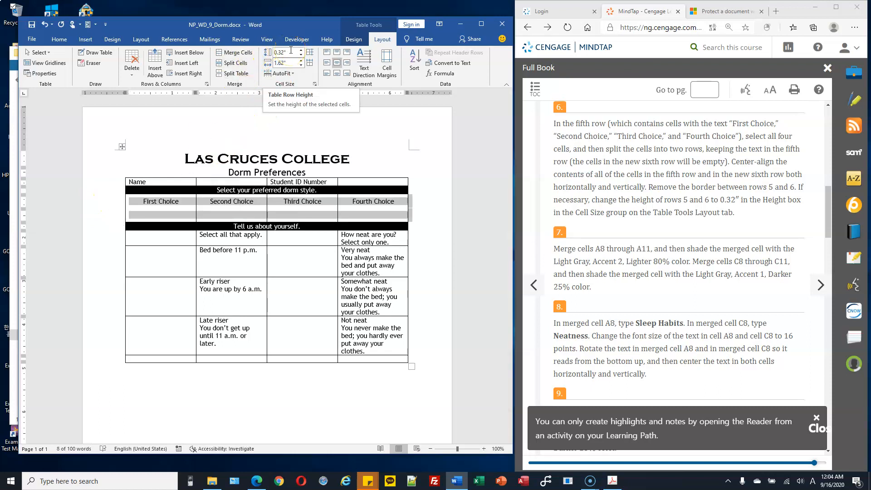
pyautogui.click(596, 255)
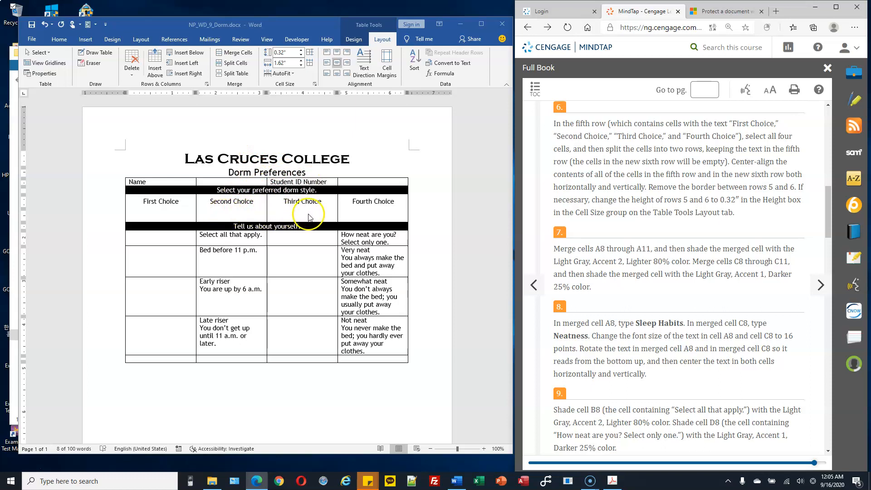
# Merge the empty first-column cells A8 through A11 into one cell
pyautogui.click(159, 239)
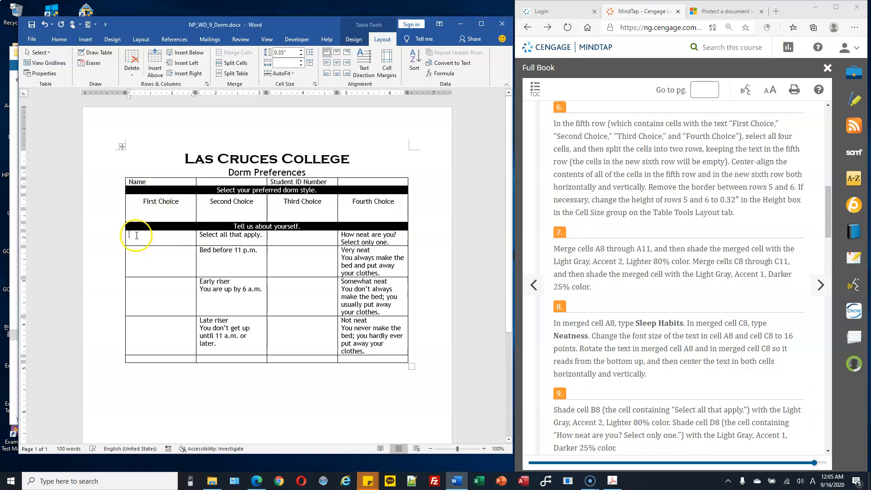
pyautogui.moveTo(141, 246); pyautogui.dragTo(151, 335)
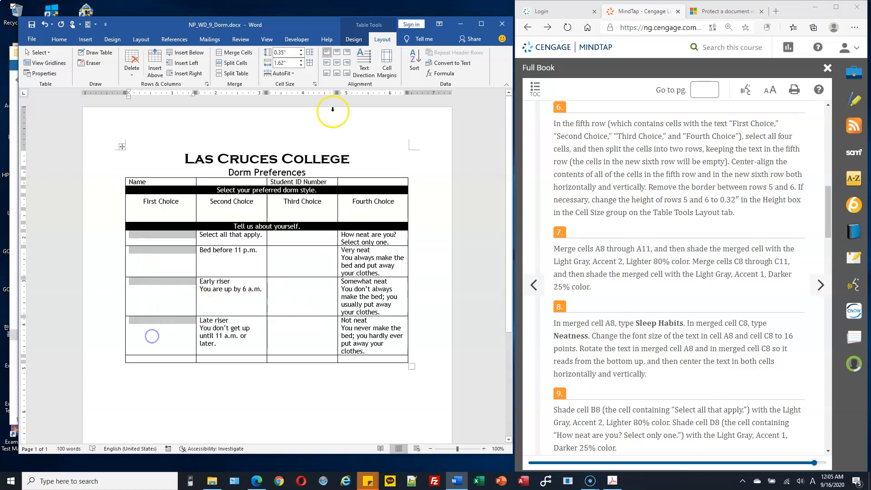
pyautogui.click(241, 53)
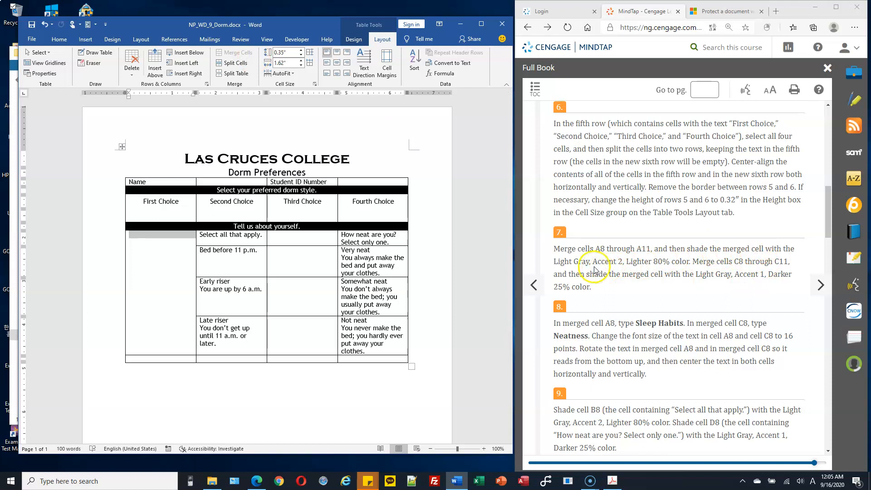
# Shade the merged A8 cell Light Gray, Accent 2, Lighter 80%
pyautogui.click(354, 40)
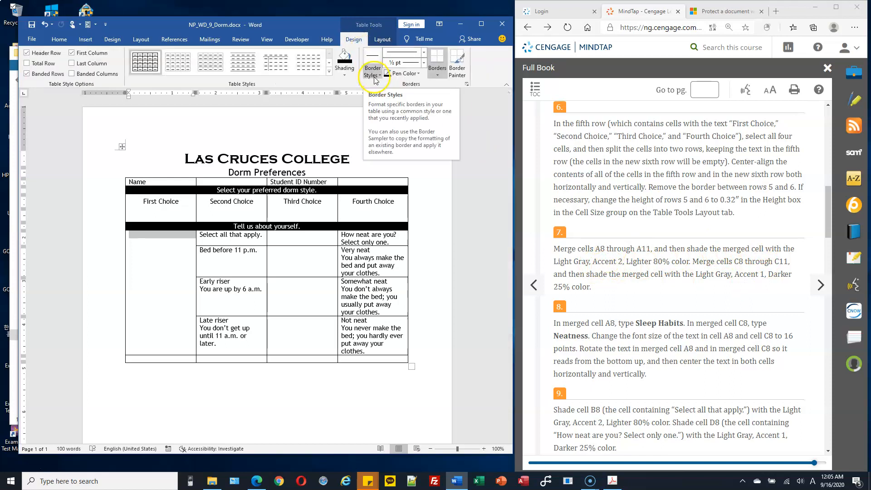
pyautogui.click(346, 76)
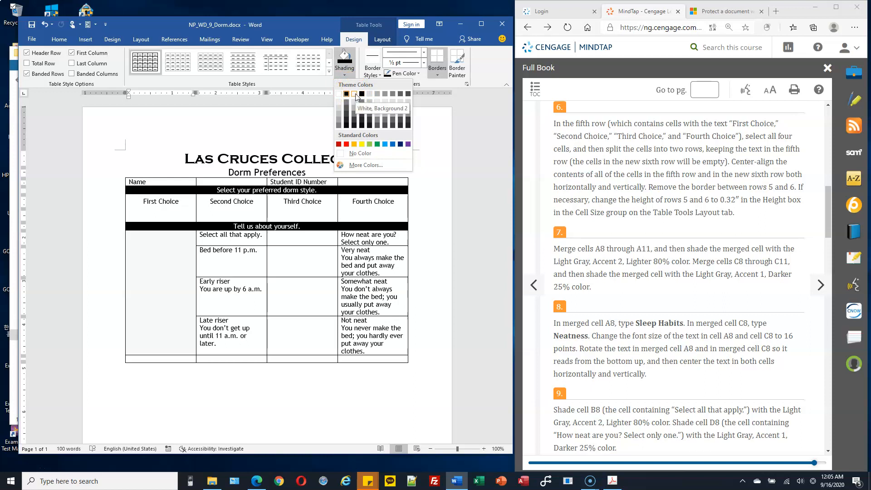
pyautogui.click(378, 102)
pyautogui.click(322, 242)
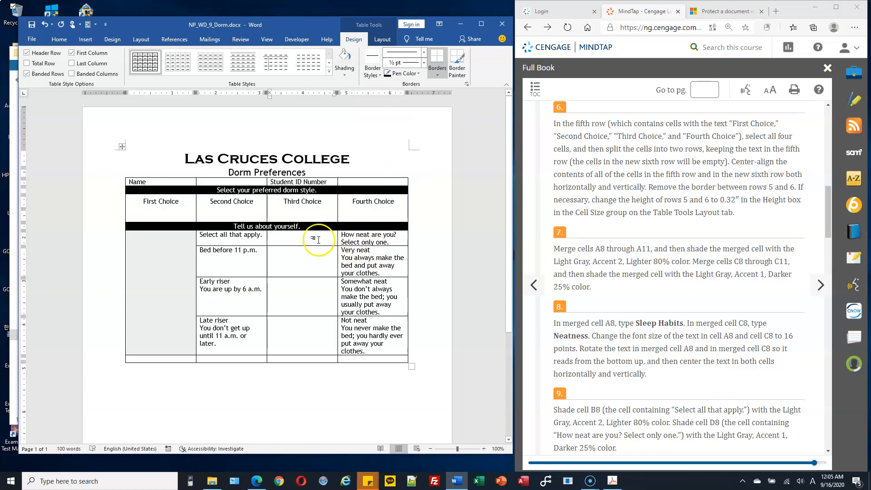
# Merge cells C8 through C11 and shade them Light Gray, Accent 1, Darker 25%
pyautogui.moveTo(318, 239); pyautogui.dragTo(322, 322)
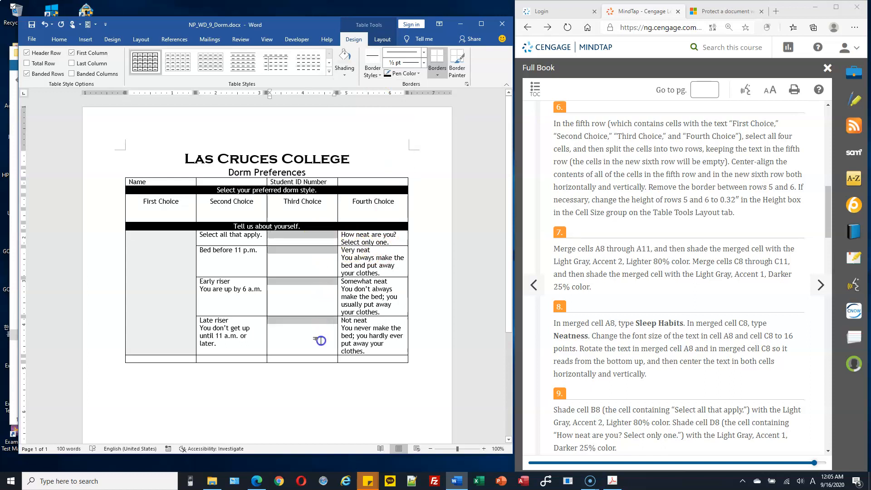
pyautogui.click(381, 39)
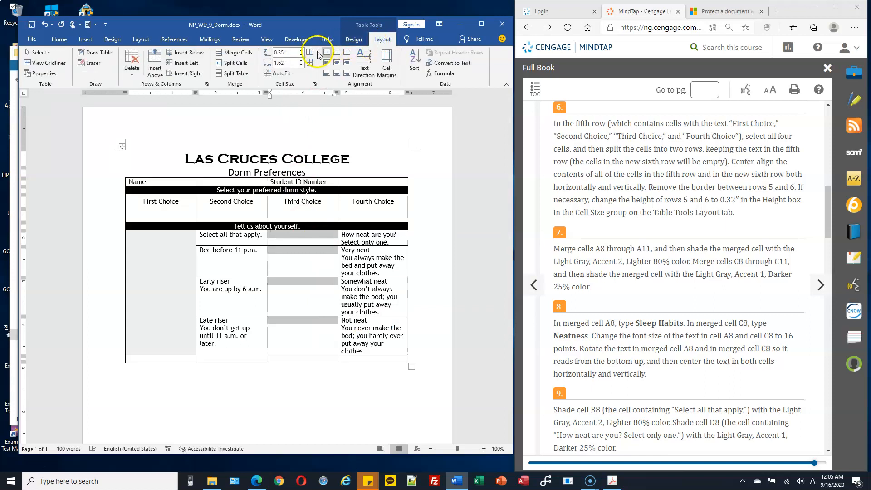
pyautogui.click(244, 53)
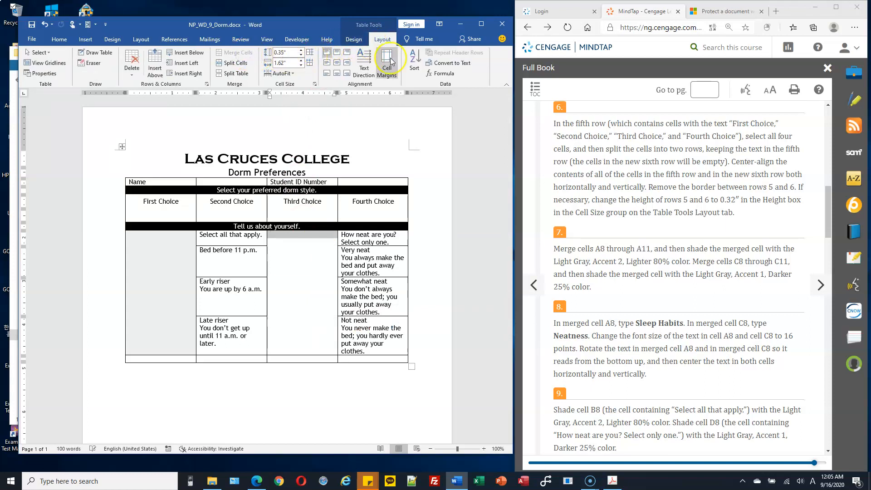
pyautogui.click(358, 41)
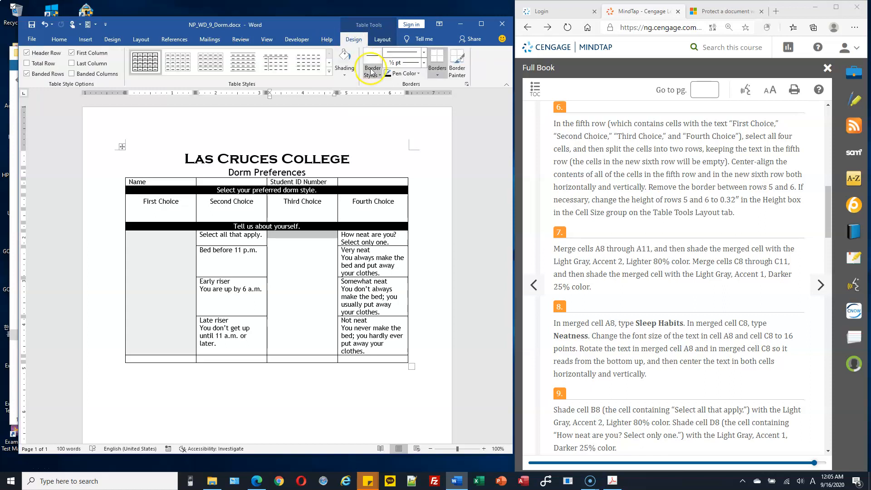
pyautogui.click(346, 77)
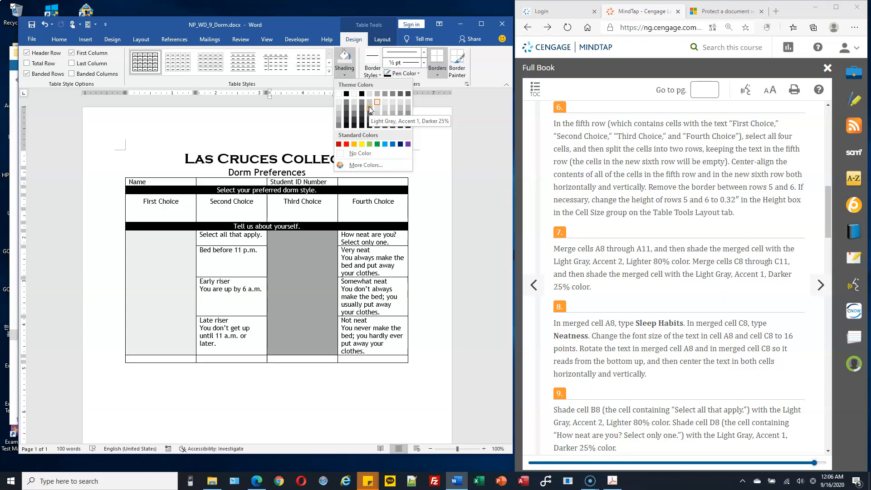
pyautogui.click(368, 106)
# Reapply Light Gray, Accent 2, Lighter 80% shading to merged cell A8
pyautogui.click(218, 229)
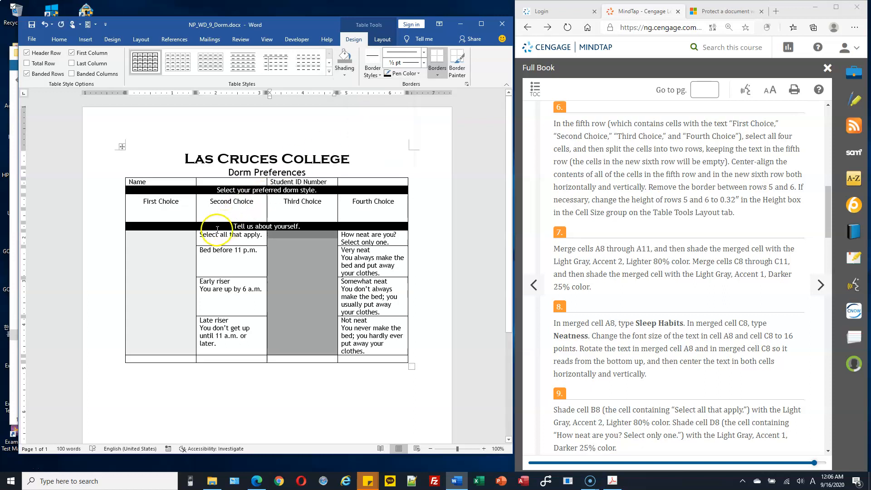
pyautogui.click(171, 259)
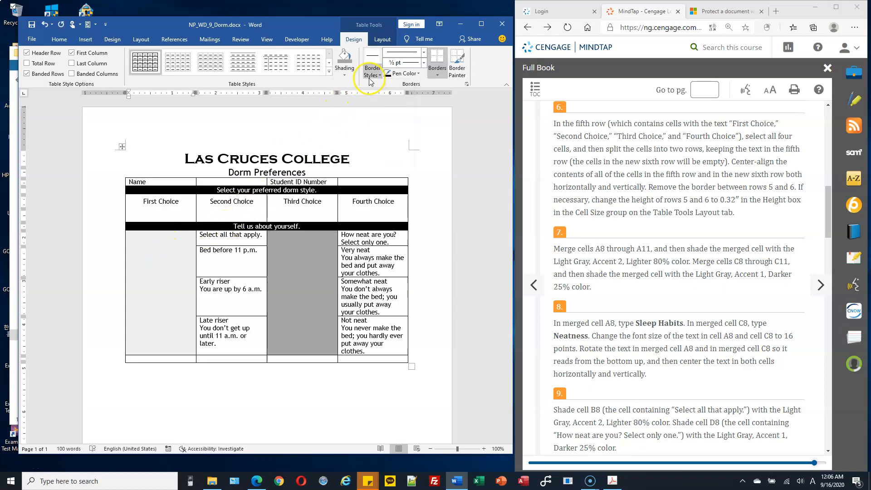
pyautogui.click(344, 74)
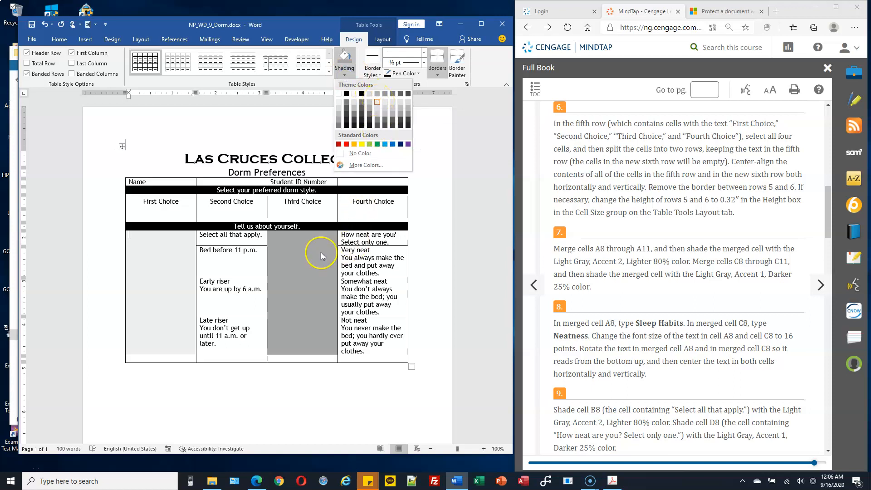
pyautogui.click(379, 104)
pyautogui.click(700, 295)
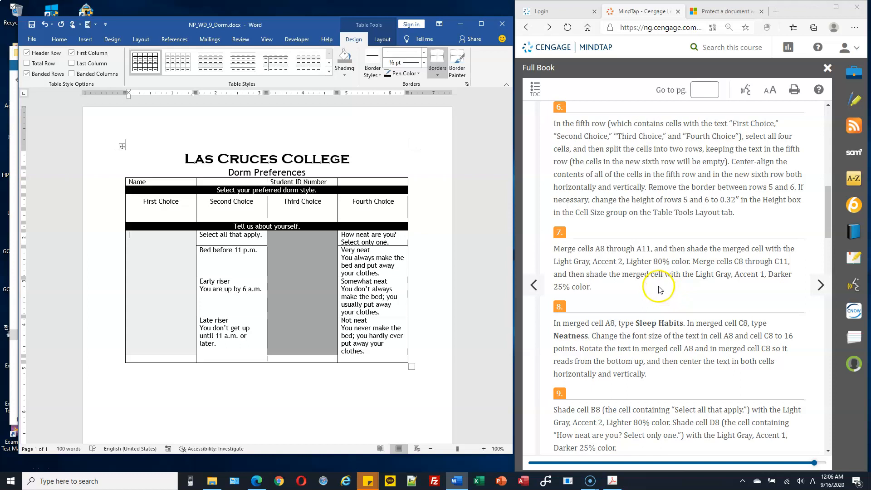
pyautogui.scroll(-4, 692, 283)
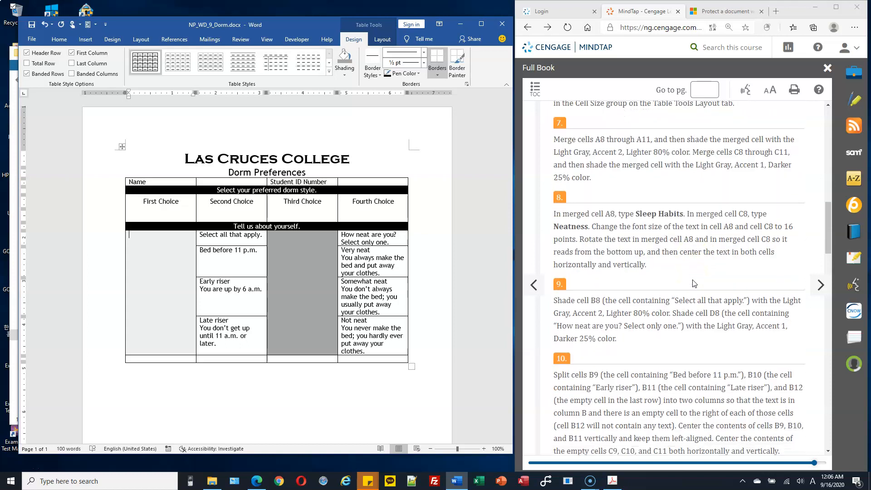
# Type 'Sleep Habits' in merged cell A8 and 'Neatness' in merged cell C8
pyautogui.click(152, 243)
pyautogui.write('Sleep Habits')
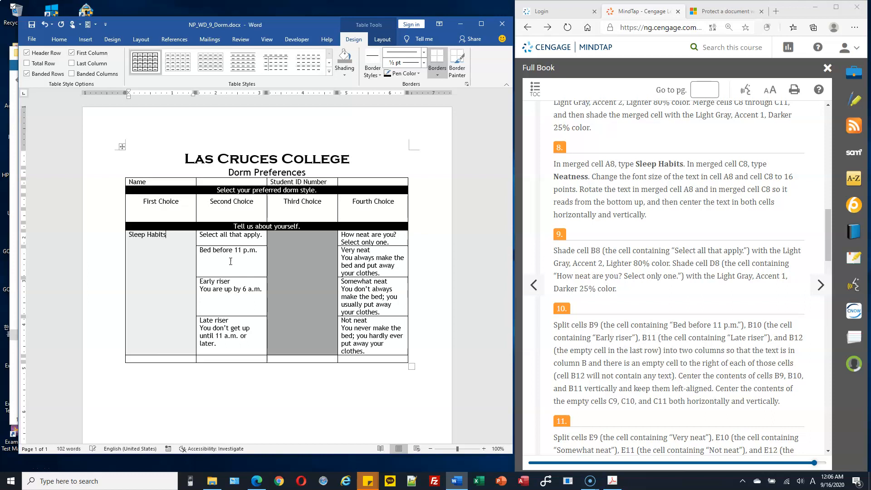
pyautogui.click(313, 250)
pyautogui.write('Neatness')
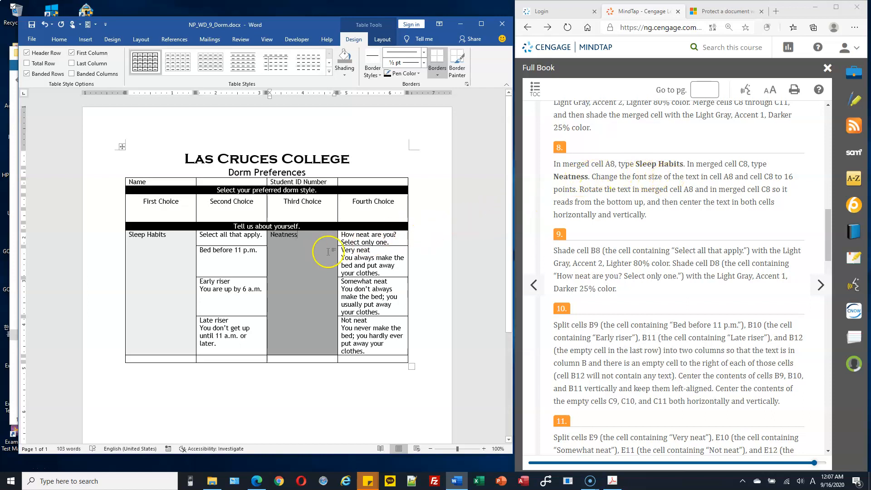
# Set the Sleep Habits and Neatness labels to 16-point font
pyautogui.moveTo(128, 235); pyautogui.dragTo(167, 241)
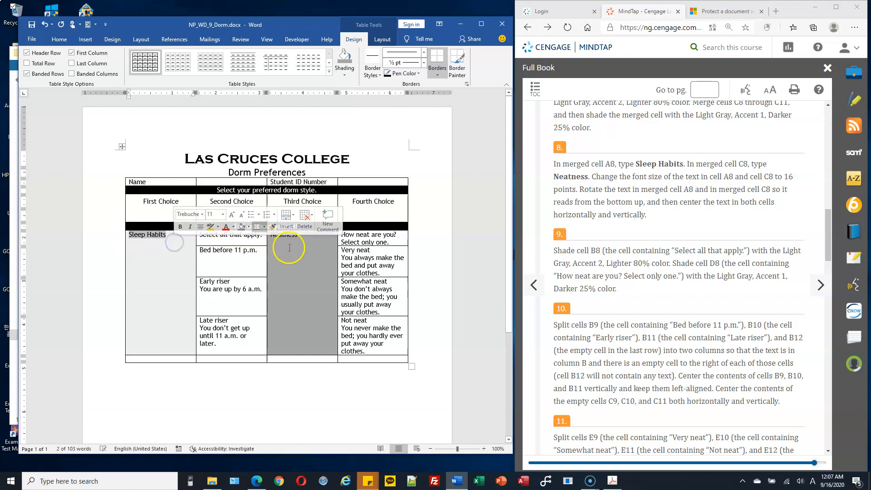
pyautogui.moveTo(273, 236); pyautogui.dragTo(311, 241)
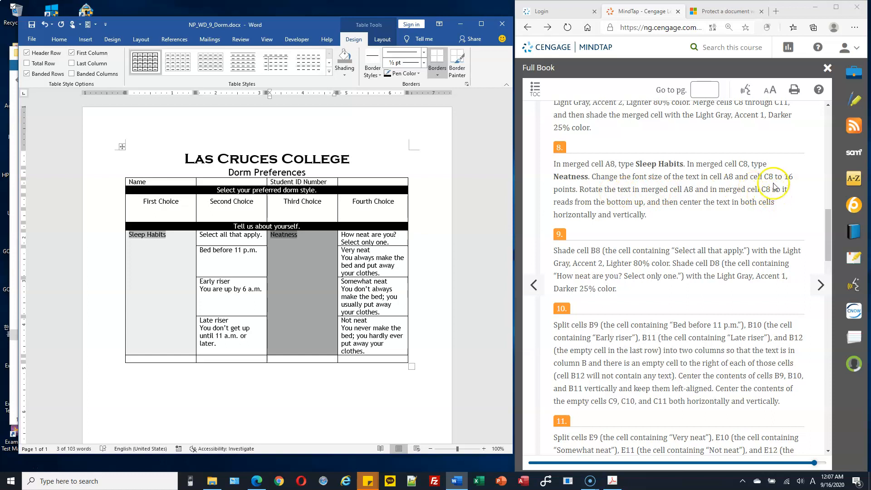
pyautogui.click(59, 40)
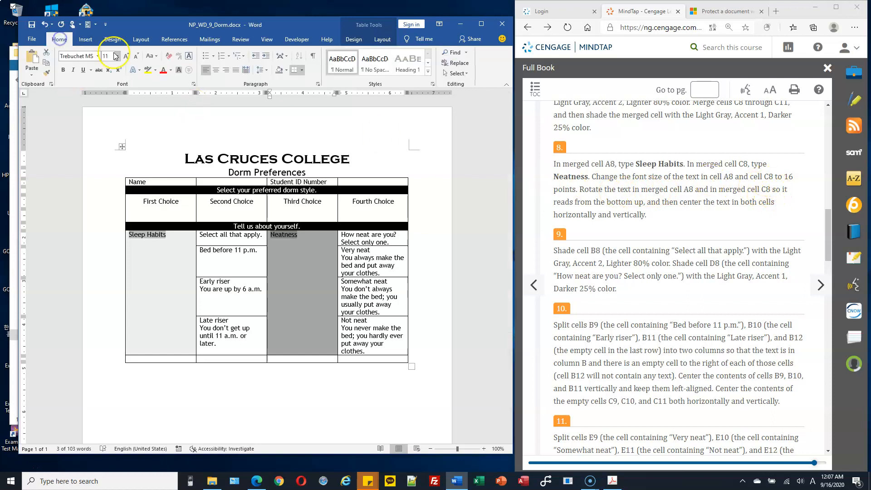
pyautogui.click(117, 56)
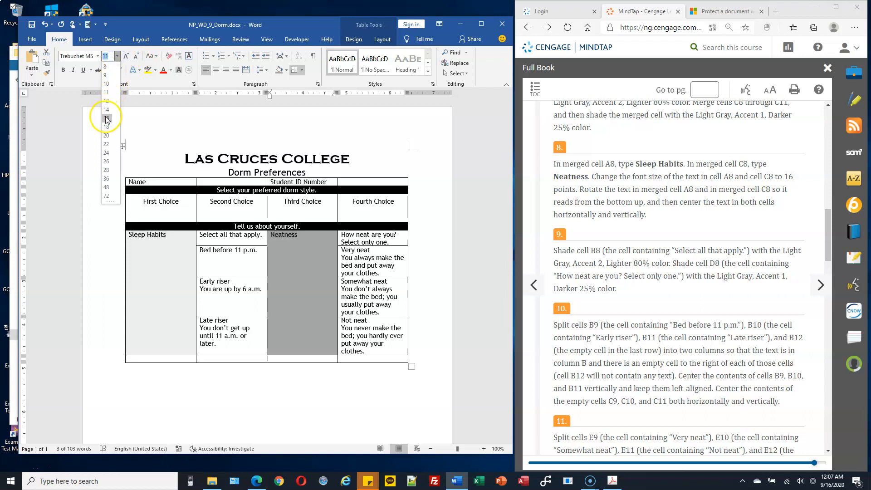
pyautogui.click(106, 118)
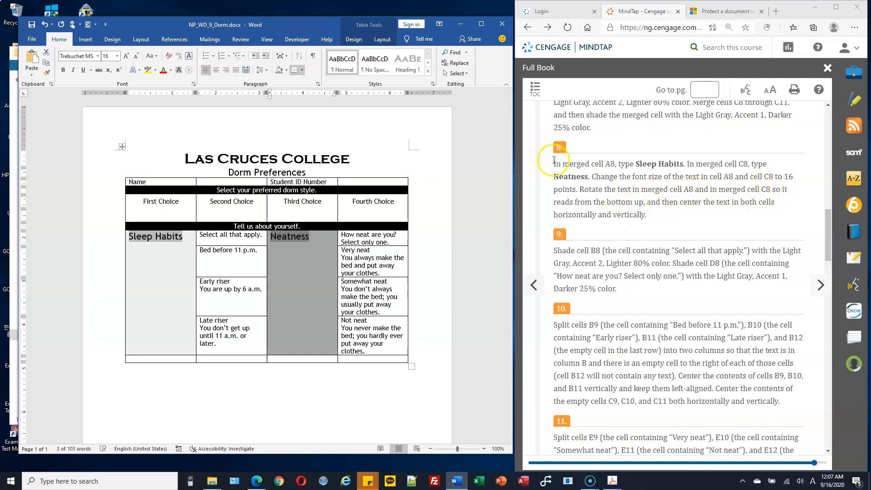
pyautogui.click(380, 40)
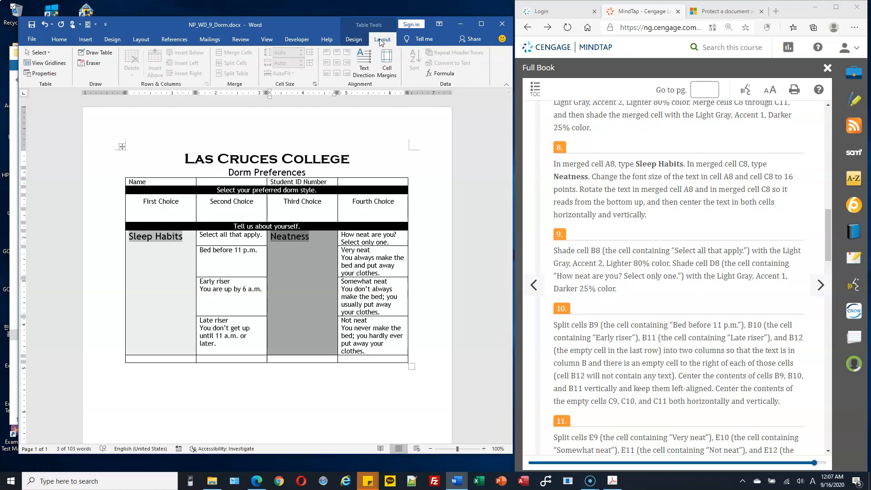
# Rotate the Sleep Habits and Neatness labels to read from bottom to top
pyautogui.click(364, 64)
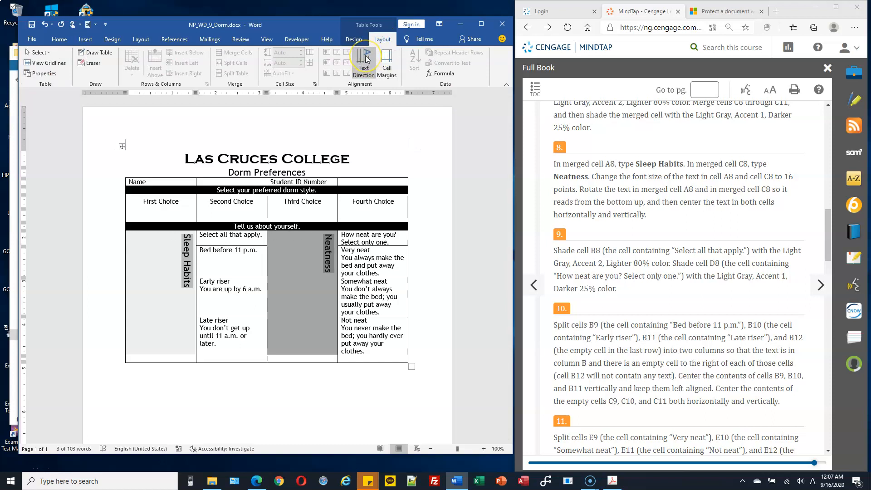
pyautogui.click(365, 59)
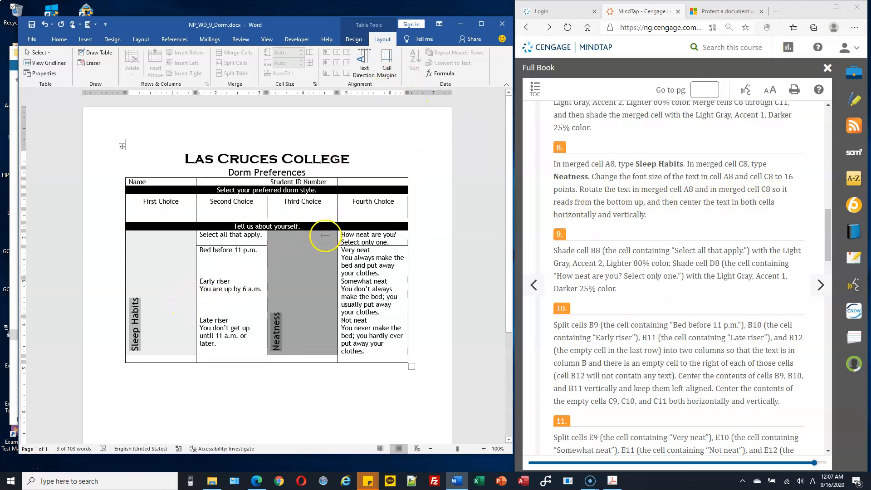
pyautogui.click(142, 292)
pyautogui.moveTo(148, 271); pyautogui.dragTo(142, 325)
# Center both rotated labels horizontally and vertically in cells A8 and C8
pyautogui.click(136, 312)
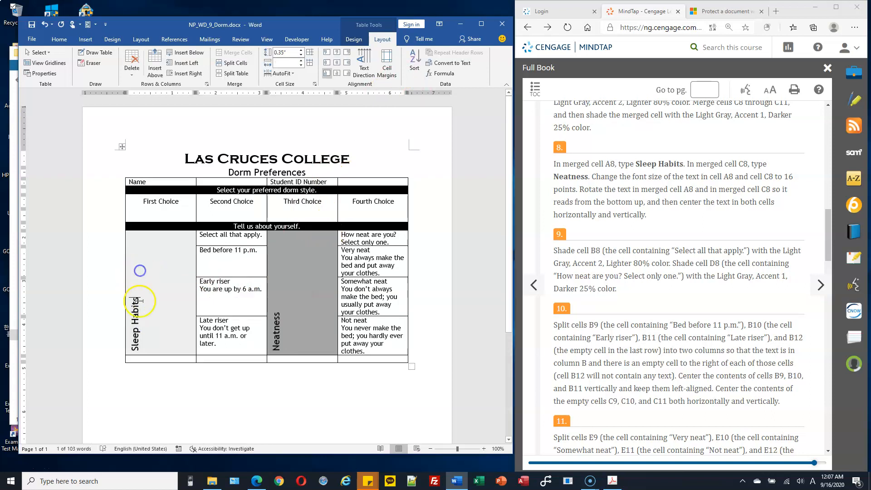
pyautogui.click(336, 64)
pyautogui.click(286, 312)
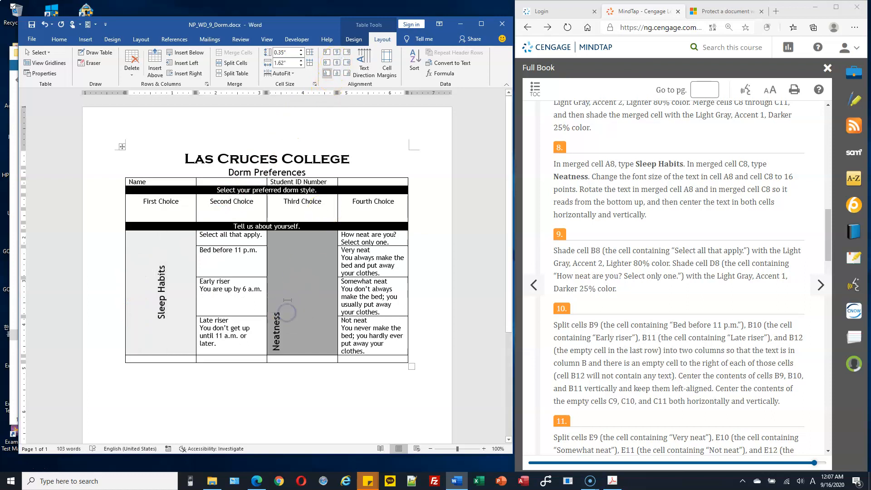
pyautogui.click(337, 62)
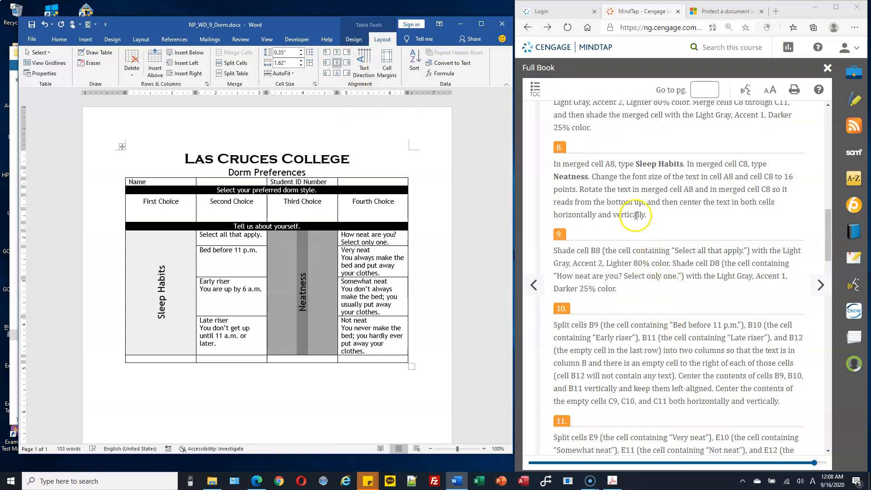
pyautogui.scroll(-2, 637, 215)
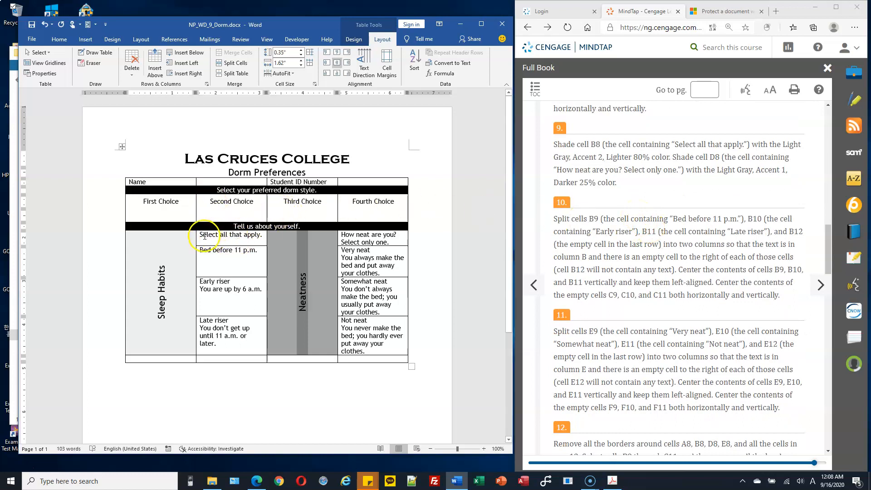
# Shade cell B8, 'Select all that apply.', Light Gray, Accent 2, Lighter 80%
pyautogui.moveTo(200, 234); pyautogui.dragTo(246, 236)
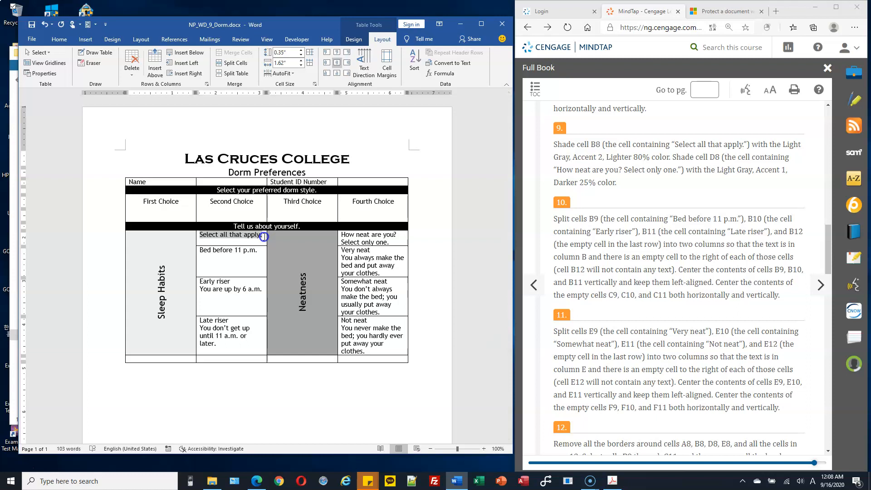
pyautogui.moveTo(264, 236); pyautogui.dragTo(265, 236)
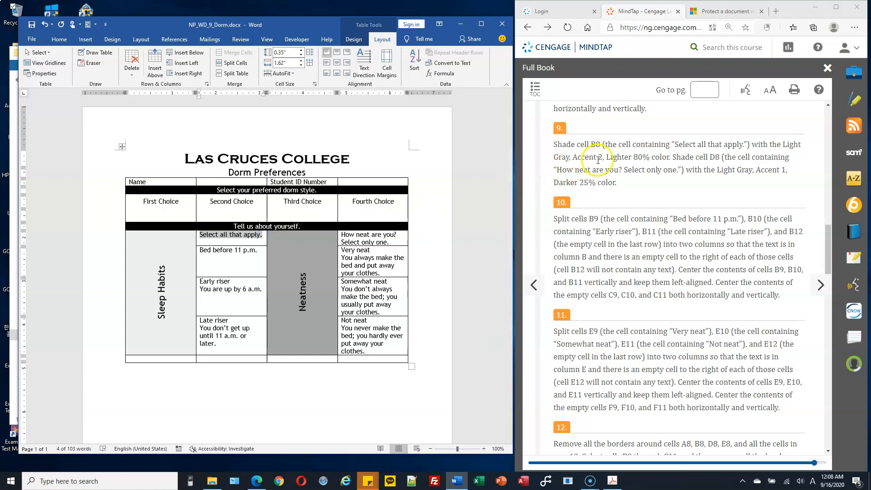
pyautogui.click(356, 39)
pyautogui.click(347, 76)
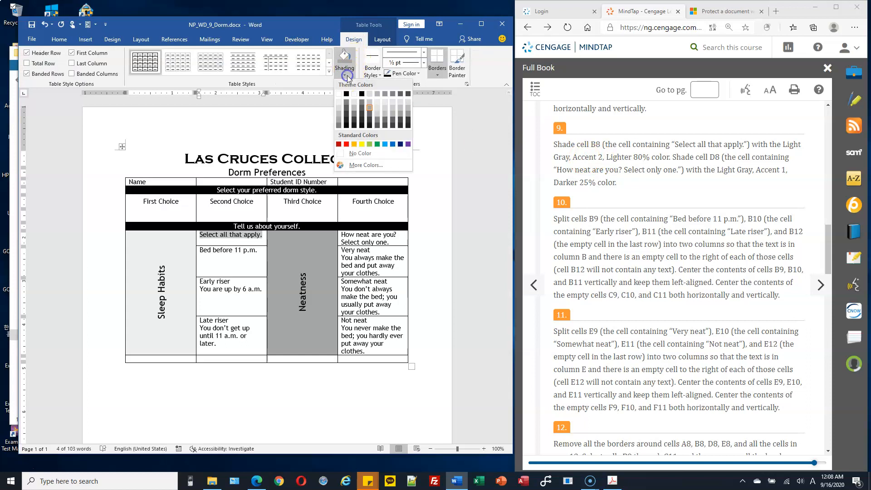
pyautogui.click(369, 108)
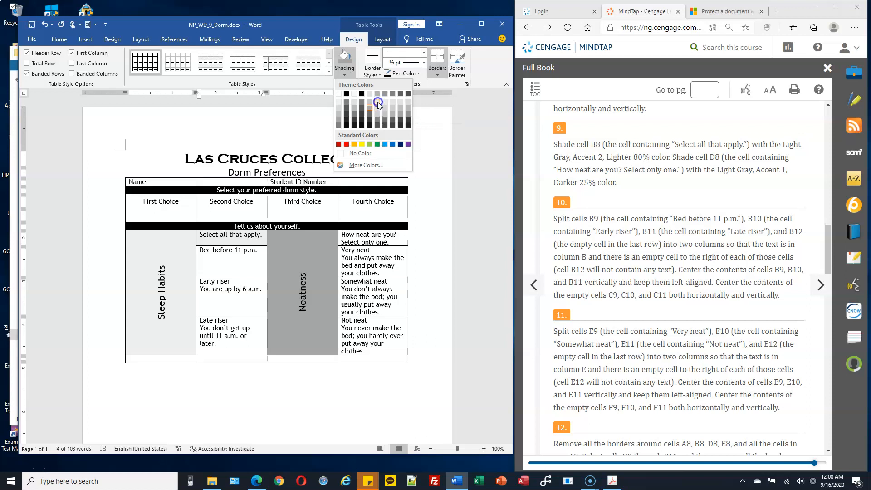
pyautogui.click(378, 104)
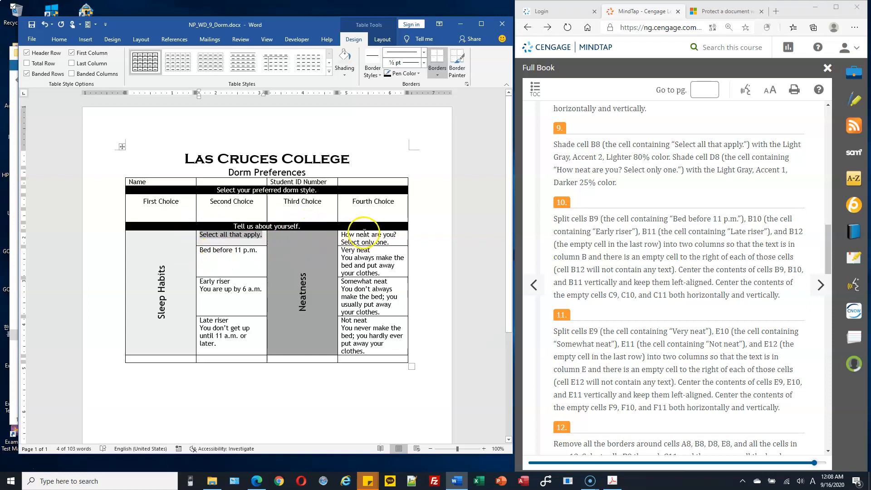
# Shade cell D8, 'How neat are you? Select only one.', Light Gray, Accent 1, Darker 25%
pyautogui.click(342, 236)
pyautogui.moveTo(343, 235); pyautogui.dragTo(390, 244)
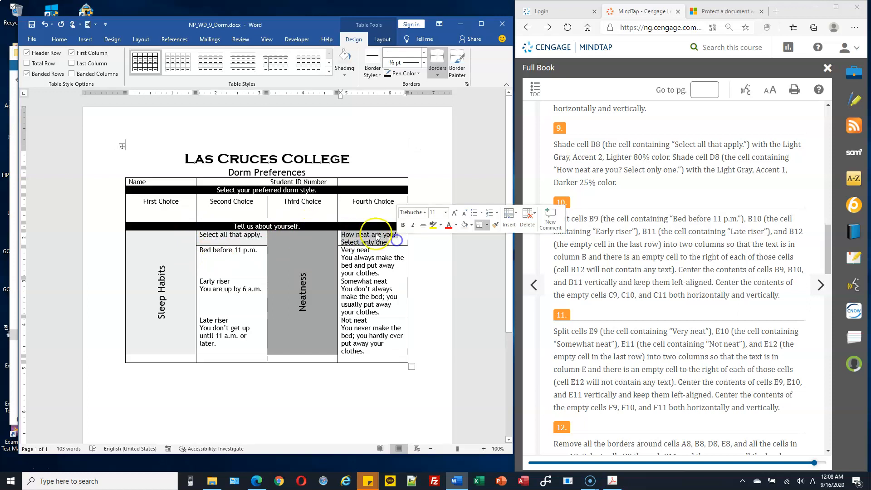
pyautogui.click(348, 74)
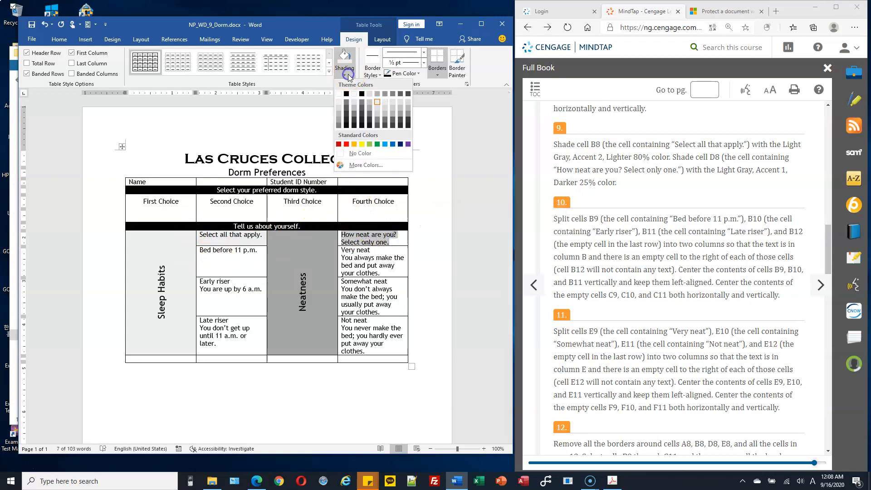
pyautogui.click(370, 108)
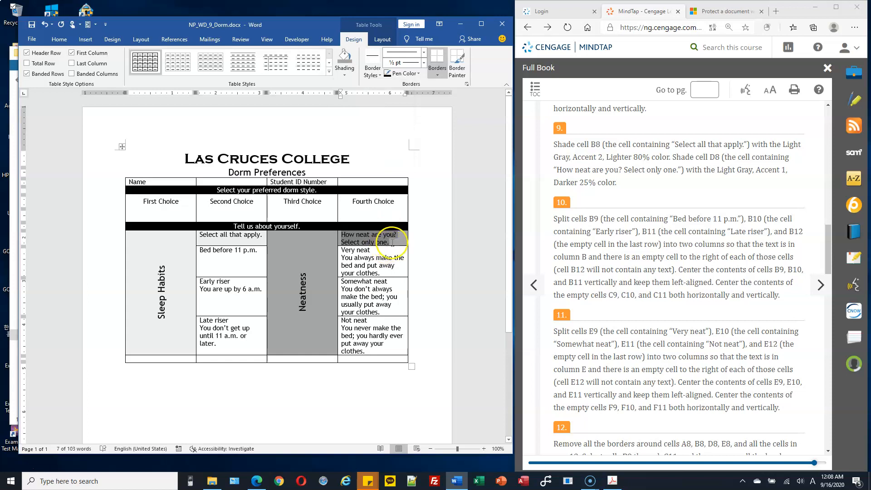
pyautogui.moveTo(307, 245); pyautogui.dragTo(307, 295)
pyautogui.click(312, 244)
pyautogui.moveTo(370, 235); pyautogui.dragTo(383, 235)
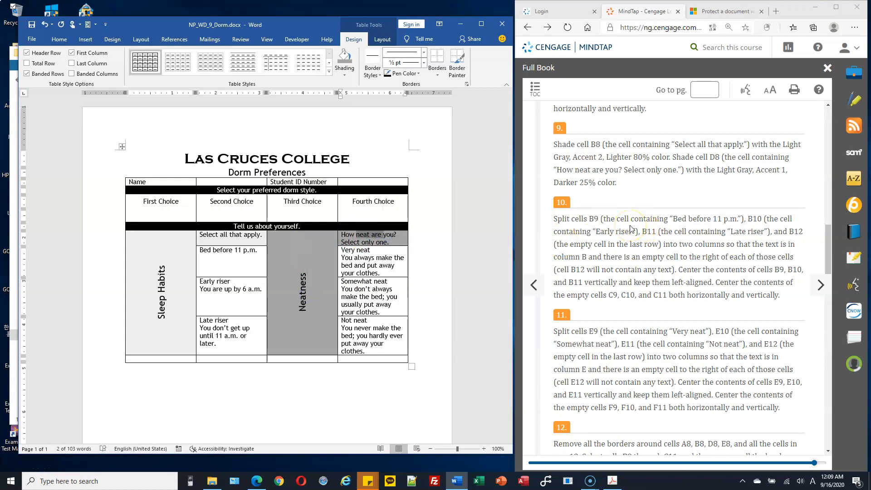
pyautogui.scroll(-1, 630, 228)
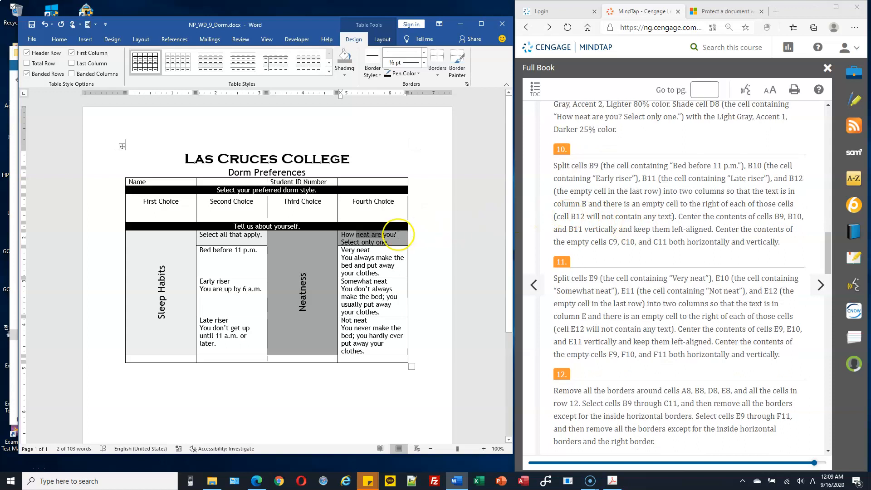
# Select cells B9 through B12, from 'Bed before 11 p.m.' down to the empty last row
pyautogui.click(165, 255)
pyautogui.click(221, 237)
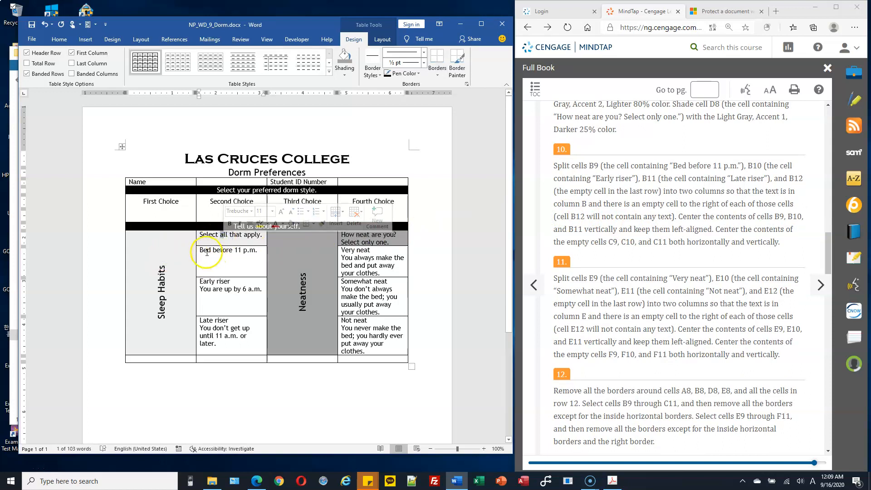
pyautogui.moveTo(199, 251); pyautogui.dragTo(258, 259)
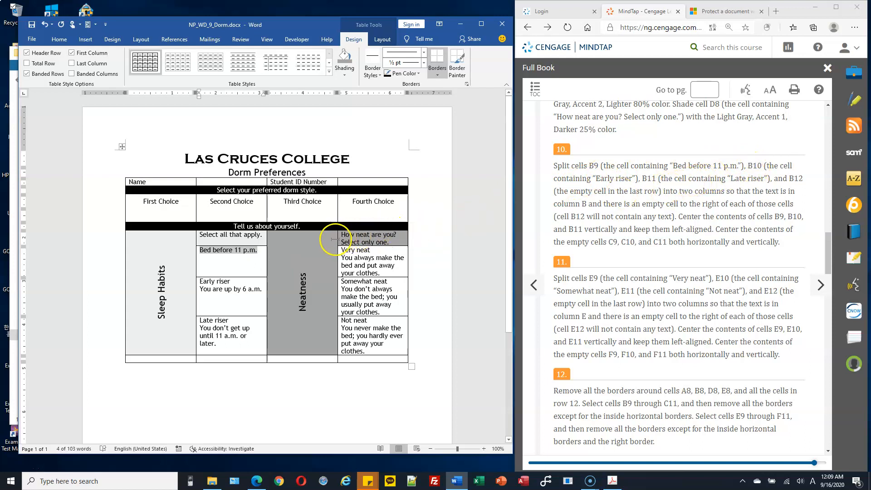
pyautogui.moveTo(236, 251); pyautogui.dragTo(235, 341)
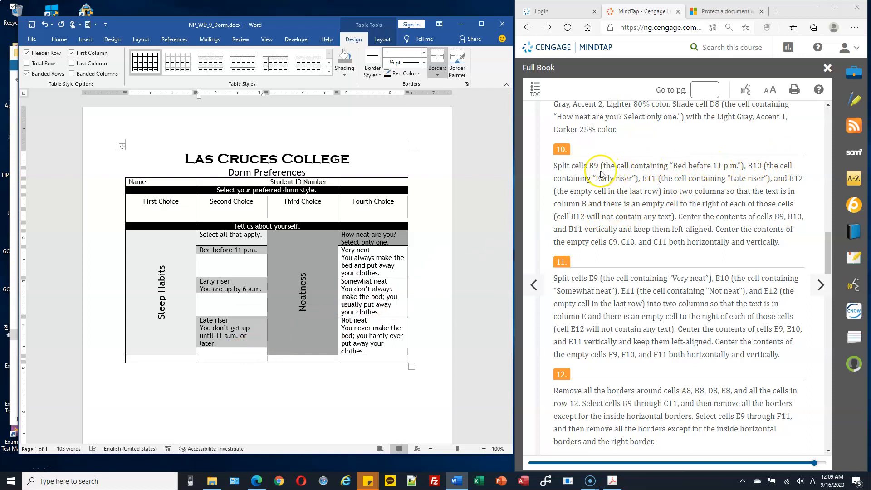
pyautogui.moveTo(254, 252); pyautogui.dragTo(246, 360)
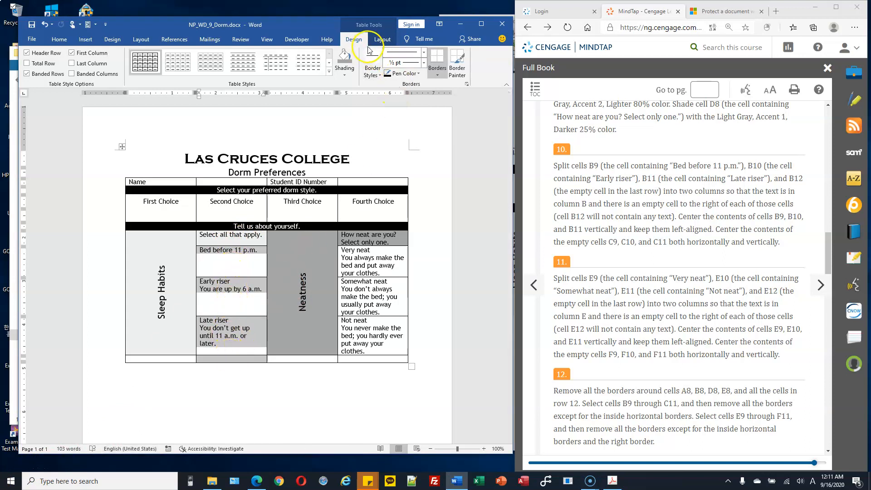
# Split cells B9 to B12 into 2 columns with Merge cells before split turned off
pyautogui.click(380, 39)
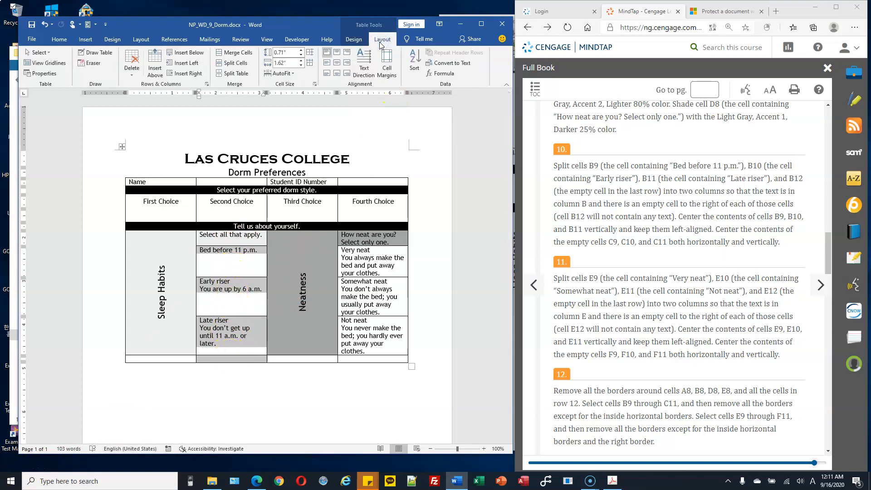
pyautogui.click(235, 63)
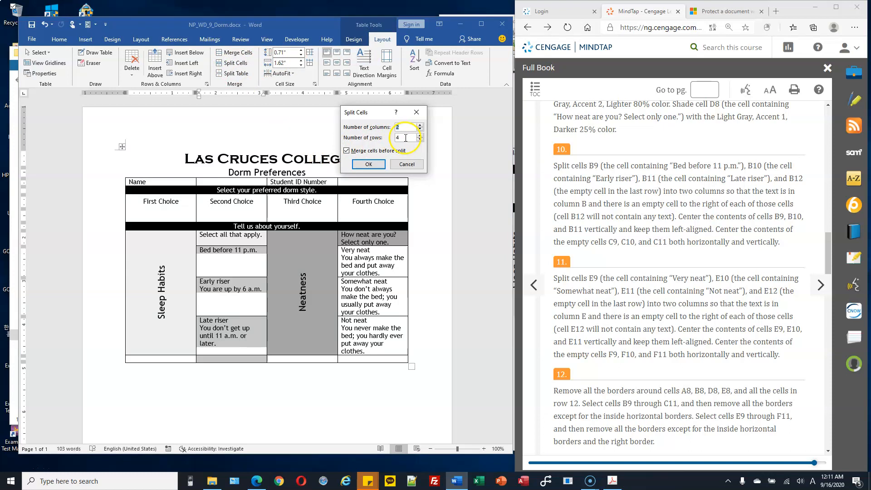
pyautogui.click(368, 164)
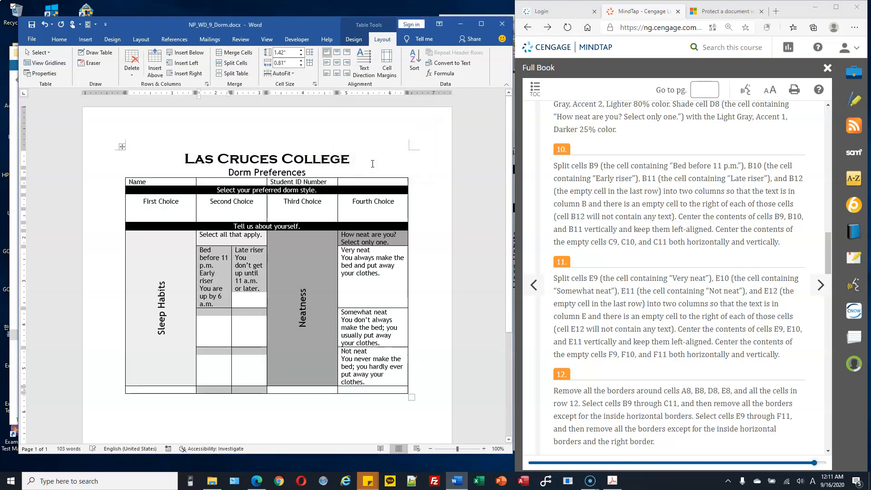
pyautogui.hotkey('ctrl', 'z')
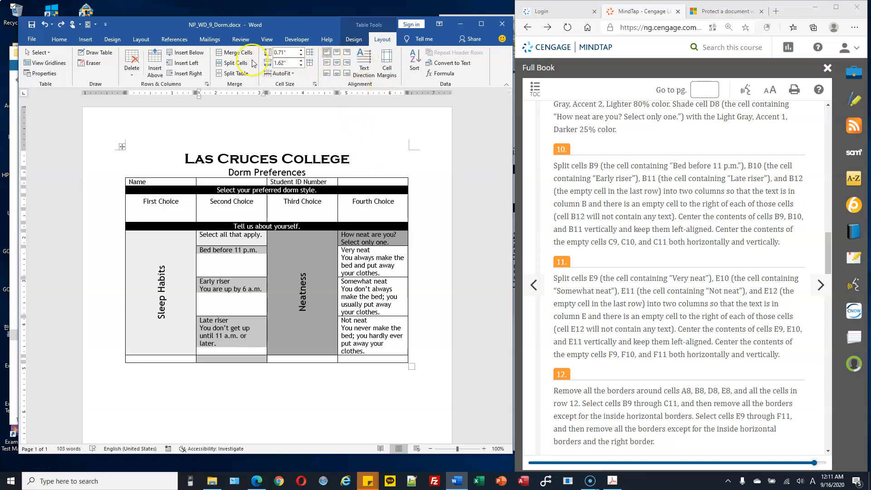
pyautogui.click(234, 63)
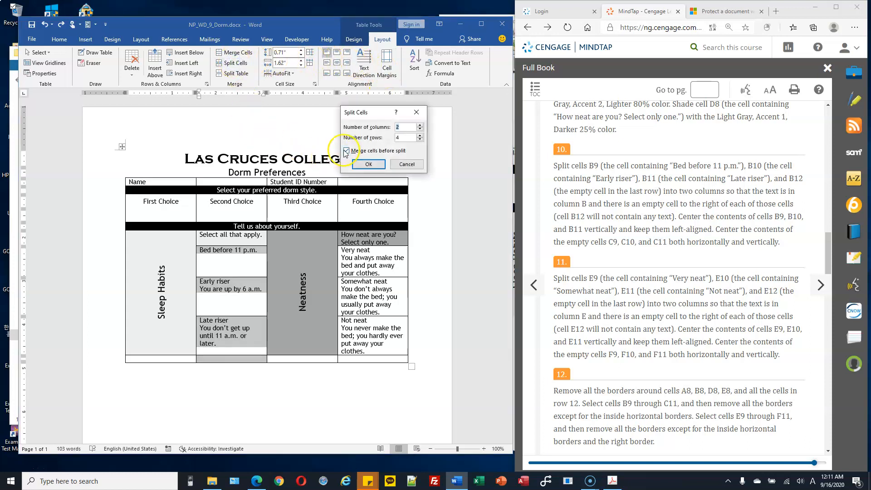
pyautogui.click(347, 151)
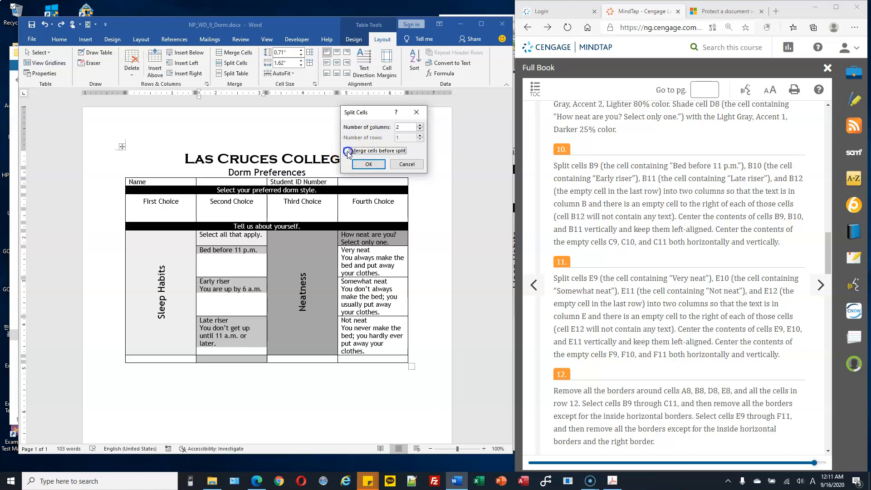
pyautogui.click(394, 127)
pyautogui.click(375, 163)
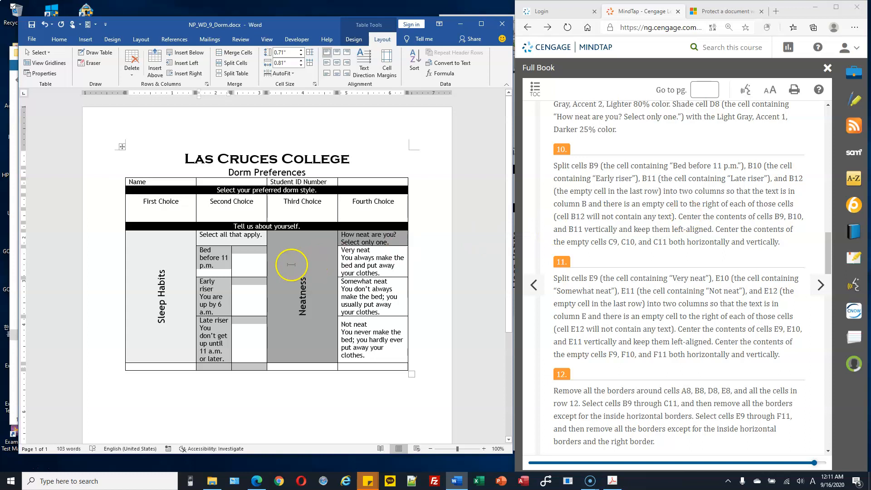
# Align the Bed before 11 p.m. through Late riser cells Center Left
pyautogui.click(245, 262)
pyautogui.moveTo(213, 259); pyautogui.dragTo(208, 367)
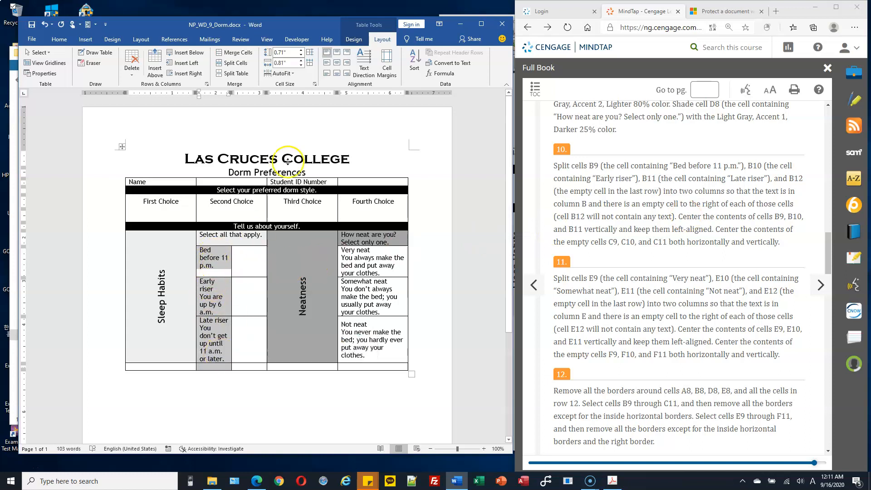
pyautogui.click(327, 63)
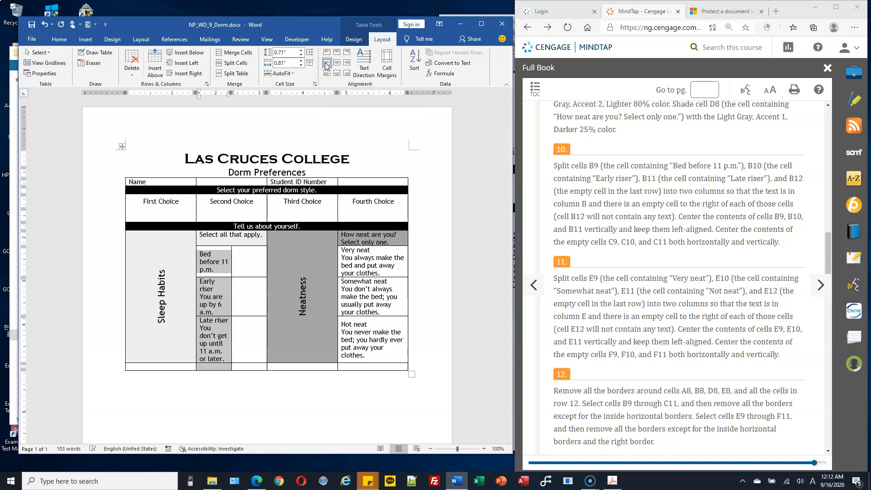
# Centre the four new empty cells beside them horizontally and vertically
pyautogui.click(252, 258)
pyautogui.moveTo(252, 253); pyautogui.dragTo(249, 365)
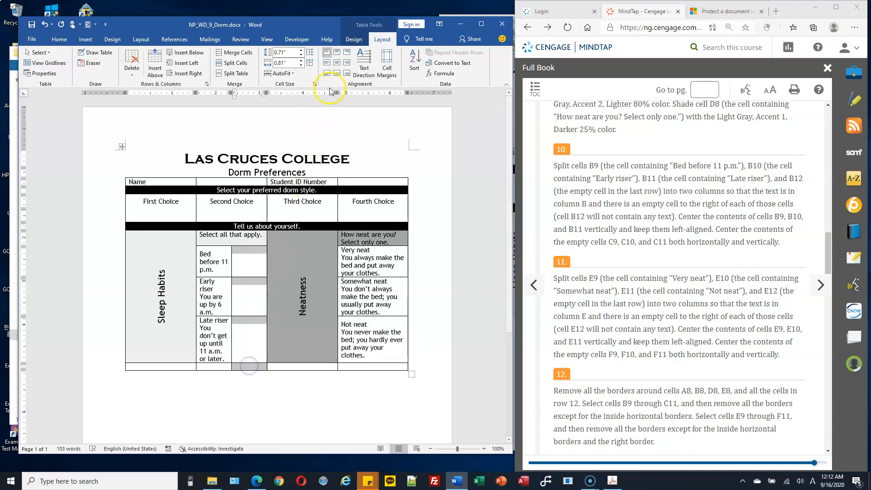
pyautogui.click(338, 63)
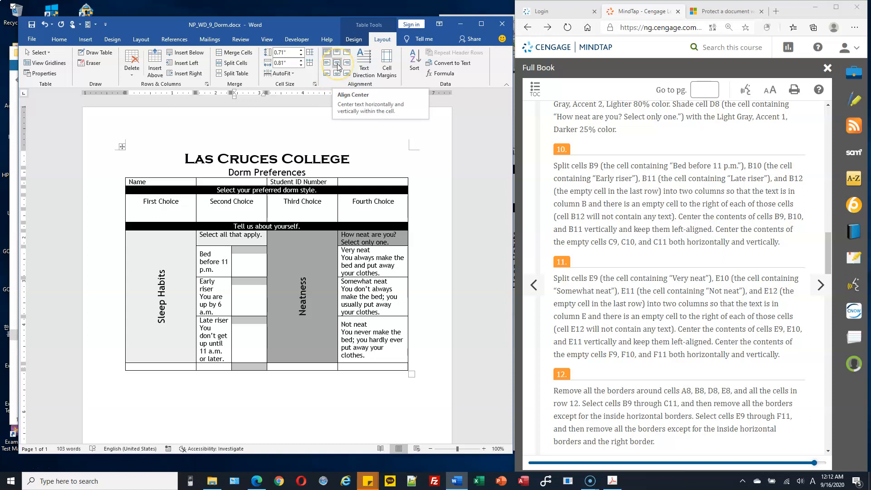
pyautogui.click(338, 65)
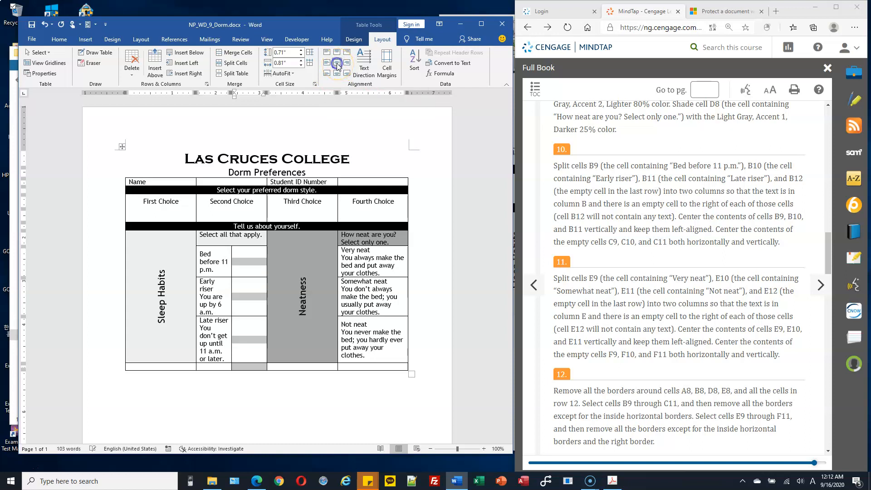
pyautogui.click(380, 265)
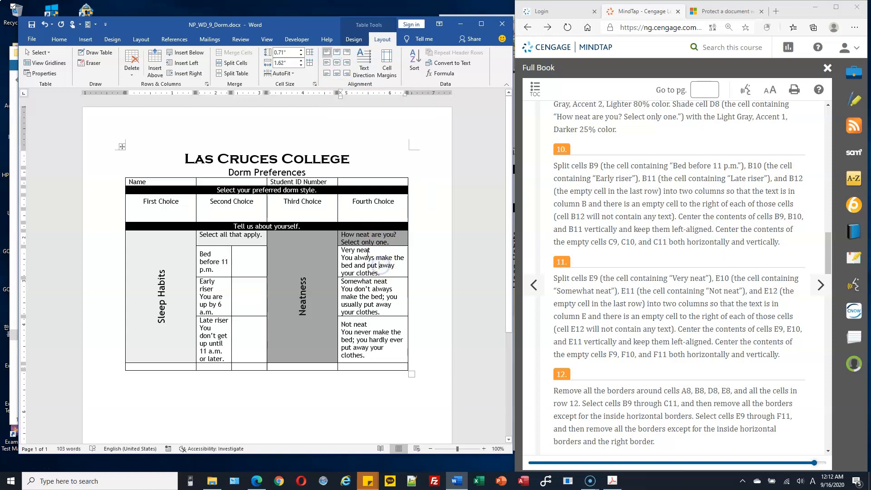
# Split the Very neat cell through the last-row cell into 2 columns without merging
pyautogui.moveTo(367, 254); pyautogui.dragTo(374, 354)
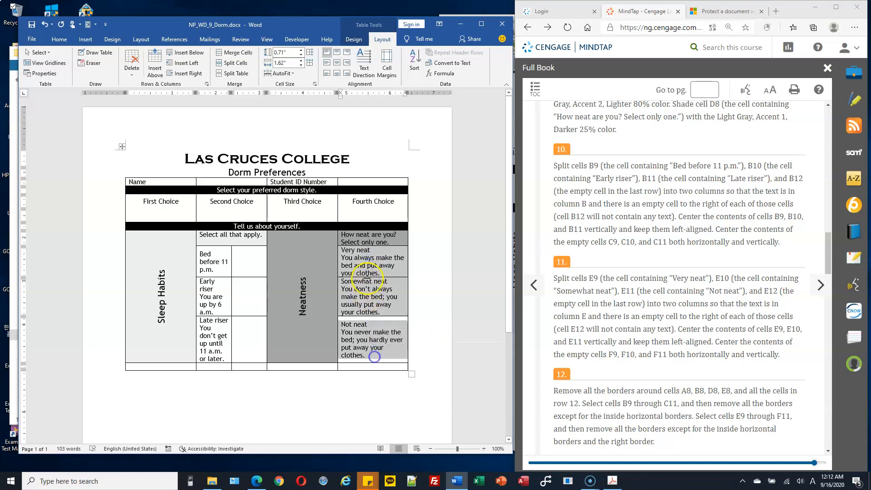
pyautogui.click(367, 254)
pyautogui.moveTo(368, 254); pyautogui.dragTo(376, 366)
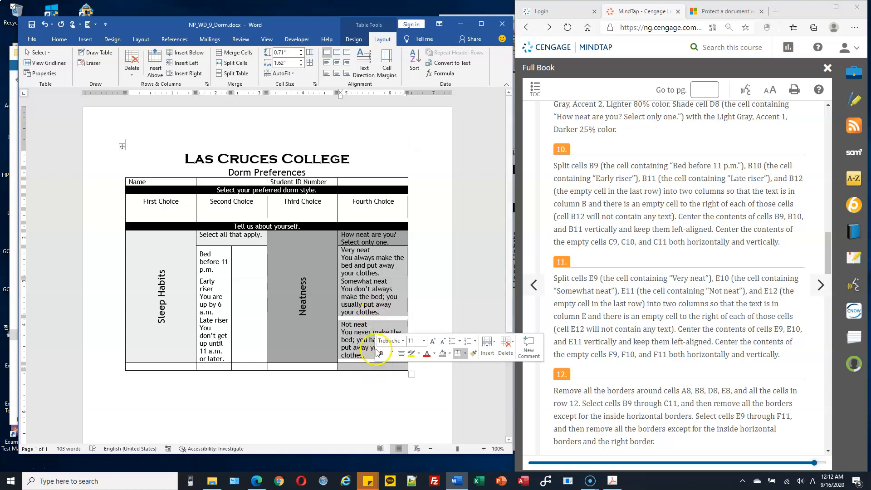
pyautogui.click(236, 63)
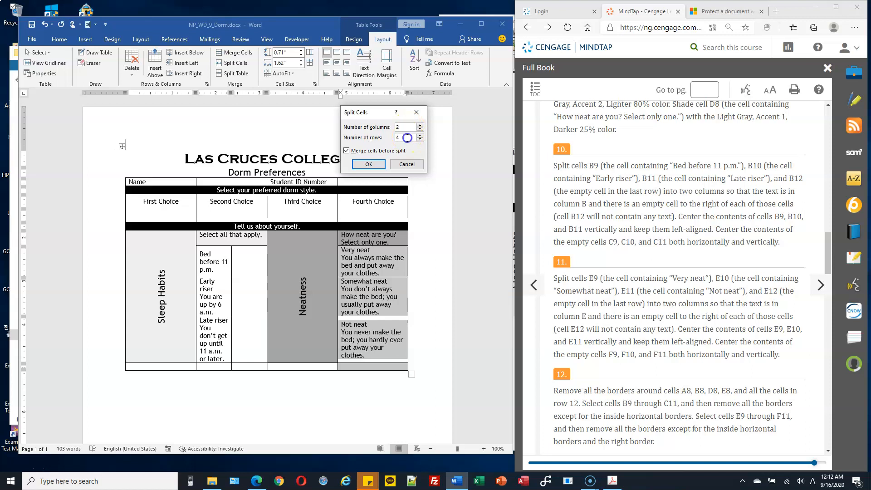
pyautogui.doubleClick(395, 138)
pyautogui.click(346, 151)
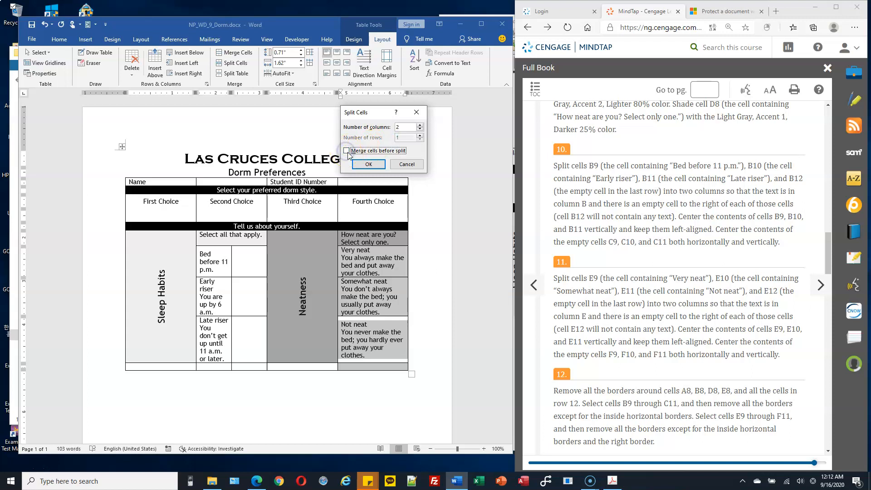
pyautogui.click(368, 165)
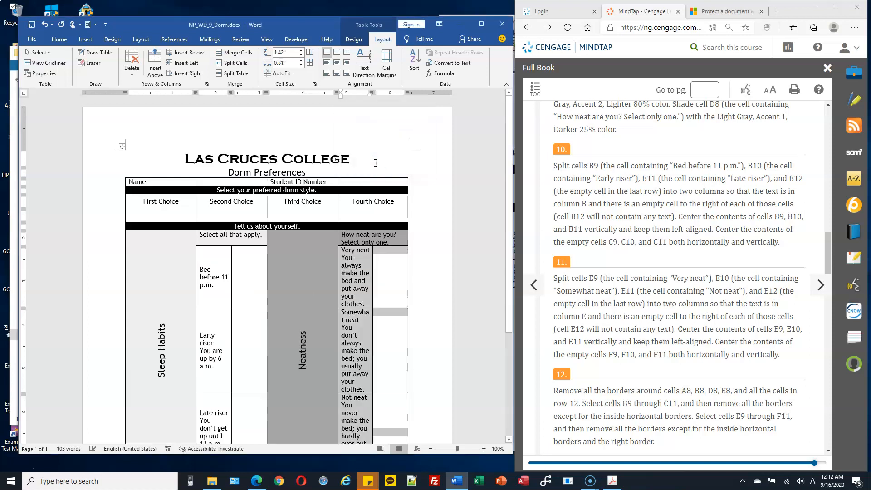
# Align the Neatness answers and the last-row cell Center Left
pyautogui.scroll(-3, 395, 255)
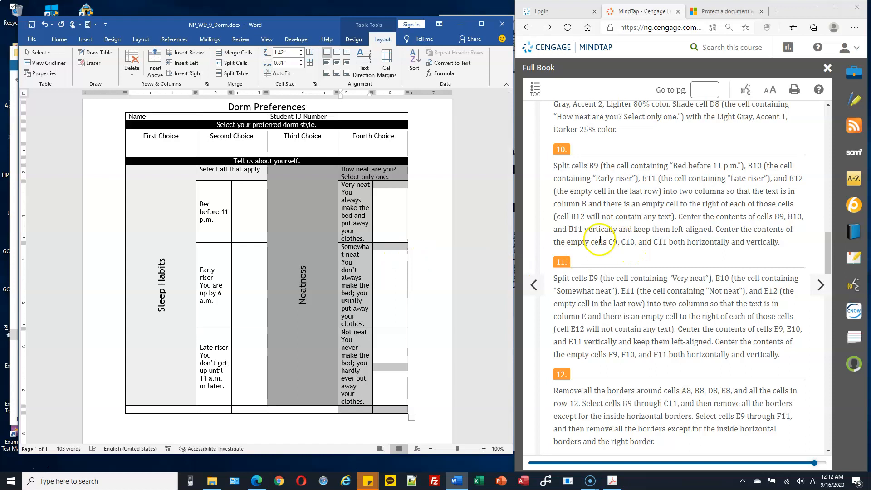
pyautogui.click(402, 207)
pyautogui.moveTo(367, 204); pyautogui.dragTo(347, 357)
pyautogui.moveTo(350, 402); pyautogui.dragTo(351, 409)
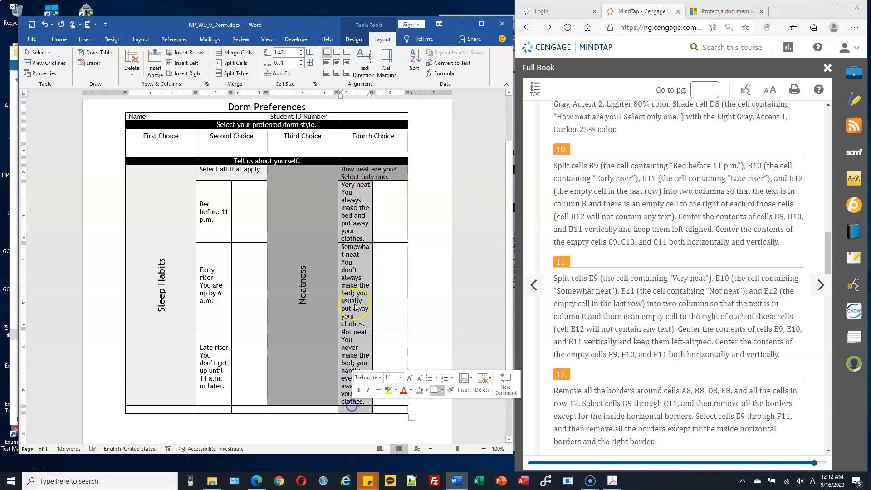
pyautogui.click(327, 64)
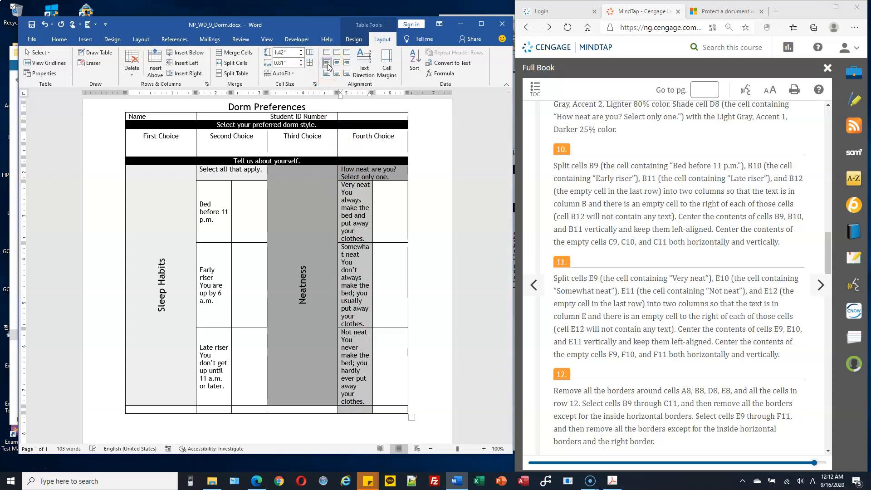
# Centre the new empty Neatness cells horizontally and vertically
pyautogui.moveTo(389, 207); pyautogui.dragTo(390, 409)
pyautogui.click(337, 67)
pyautogui.click(337, 66)
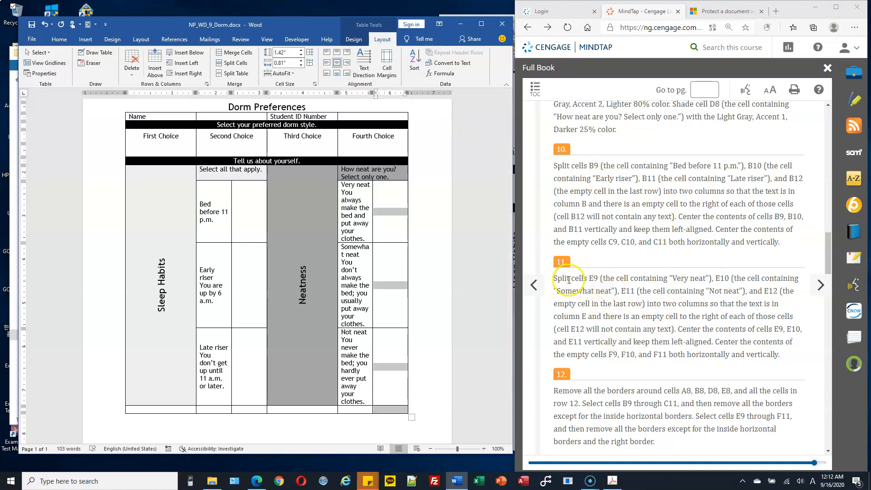
# Select the Sleep Habits, Select all that apply, Neatness and How neat are you? cells plus the bottom row
pyautogui.scroll(-4, 643, 300)
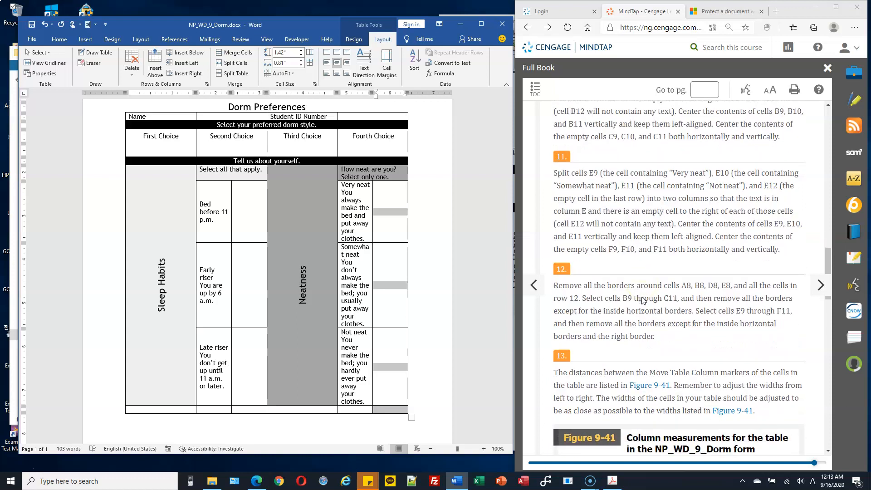
pyautogui.scroll(-3, 642, 301)
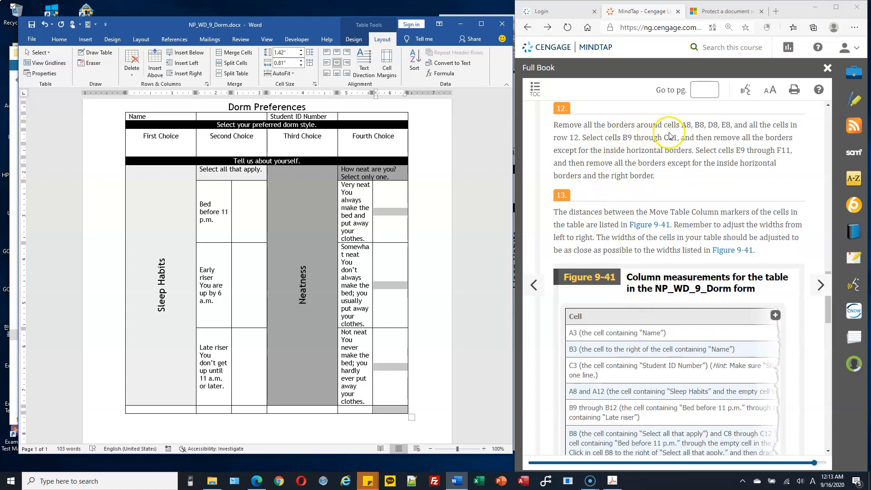
pyautogui.click(210, 193)
pyautogui.moveTo(210, 192); pyautogui.dragTo(208, 358)
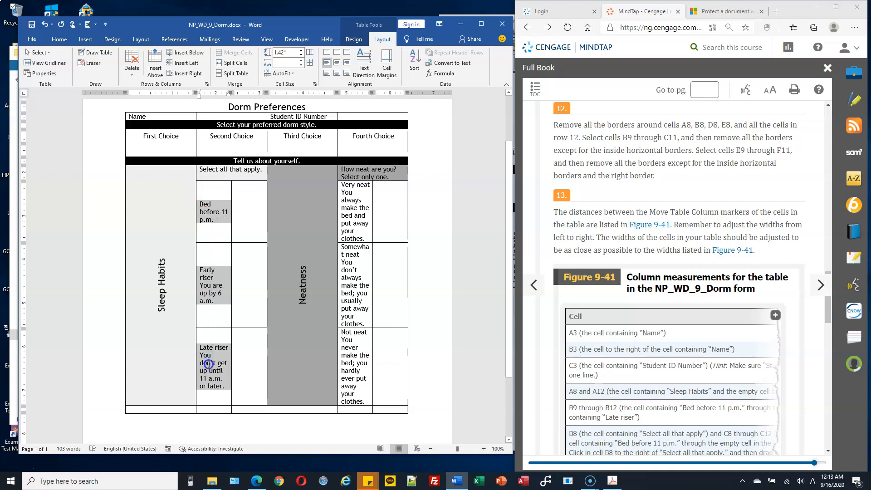
pyautogui.moveTo(208, 358); pyautogui.dragTo(217, 214)
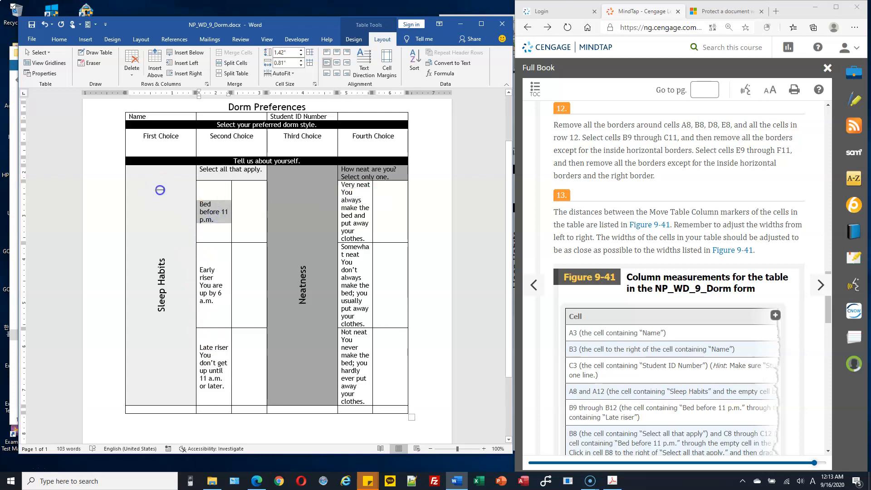
pyautogui.click(159, 190)
pyautogui.moveTo(187, 175); pyautogui.dragTo(218, 175)
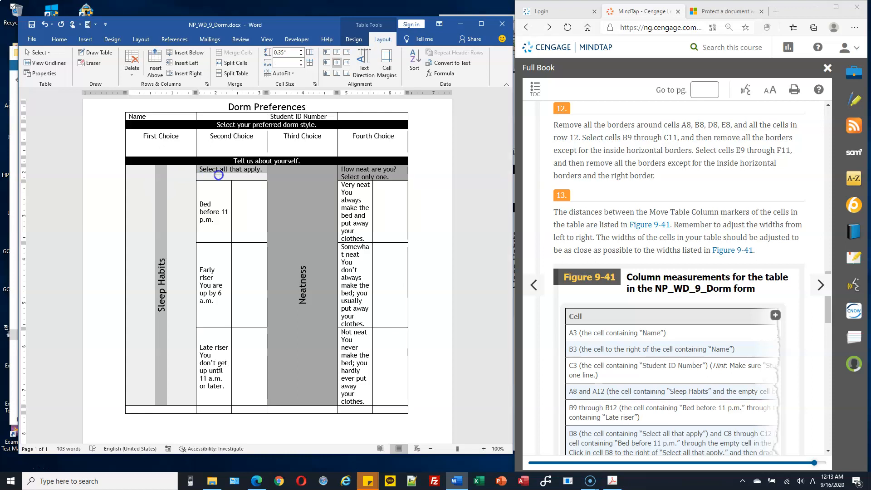
pyautogui.moveTo(219, 175); pyautogui.dragTo(366, 176)
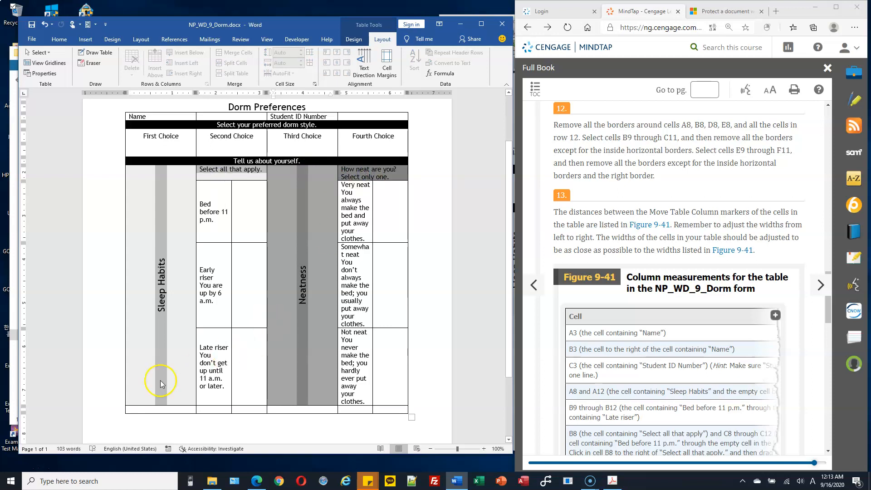
pyautogui.moveTo(167, 409)
pyautogui.mouseDown()
pyautogui.moveTo(373, 416)
pyautogui.moveTo(380, 408)
pyautogui.mouseUp()
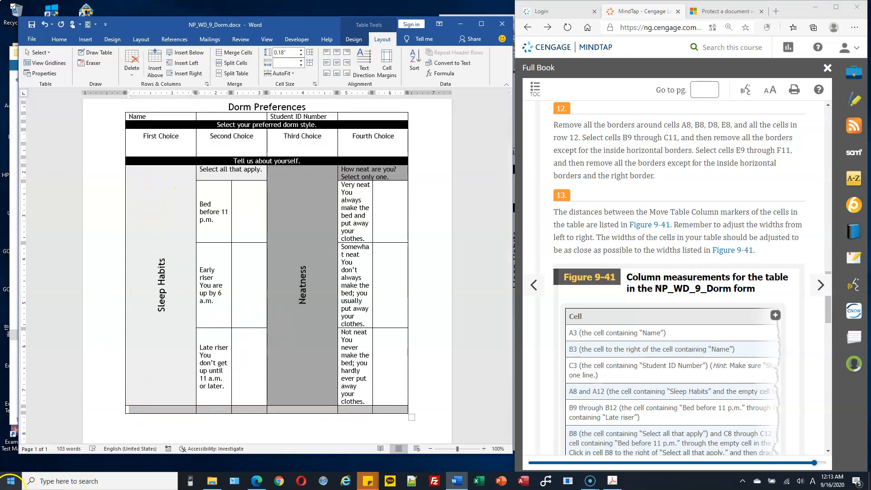
pyautogui.click(17, 472)
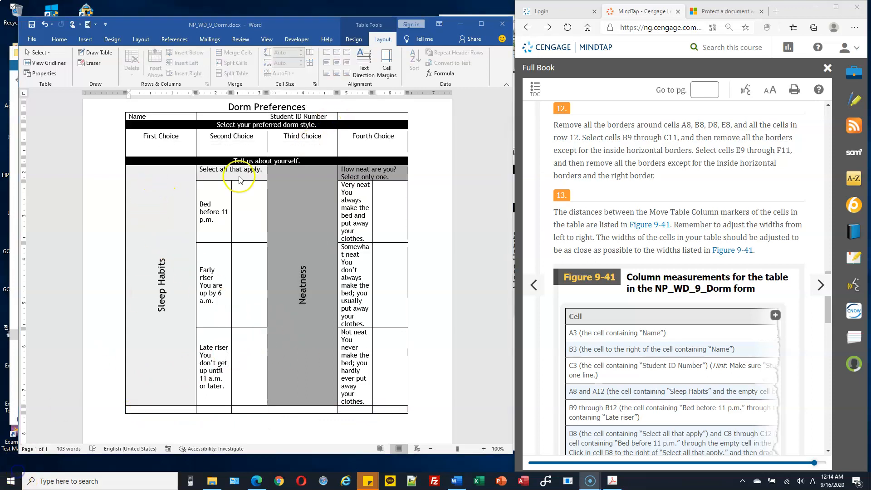
pyautogui.keyDown('ctrl'); pyautogui.click(160, 180); pyautogui.keyUp('ctrl')
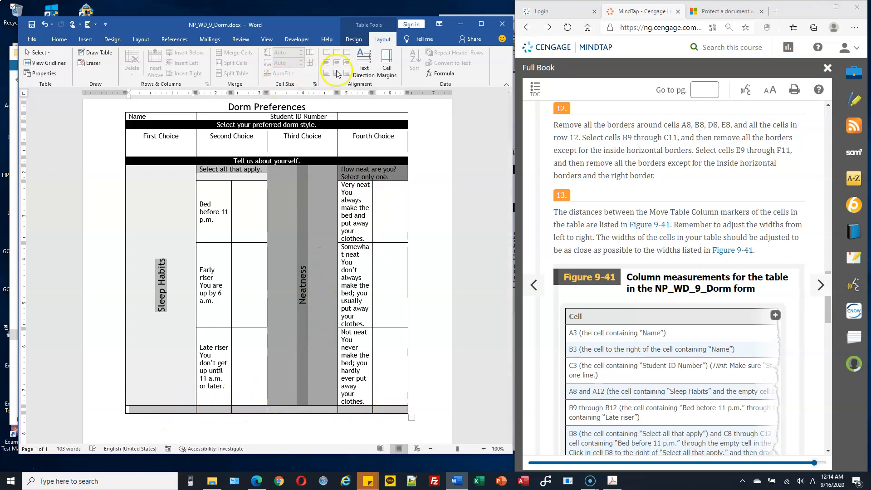
# Apply No Border to the selected Sleep Habits, Neatness and bottom-row cells
pyautogui.click(352, 44)
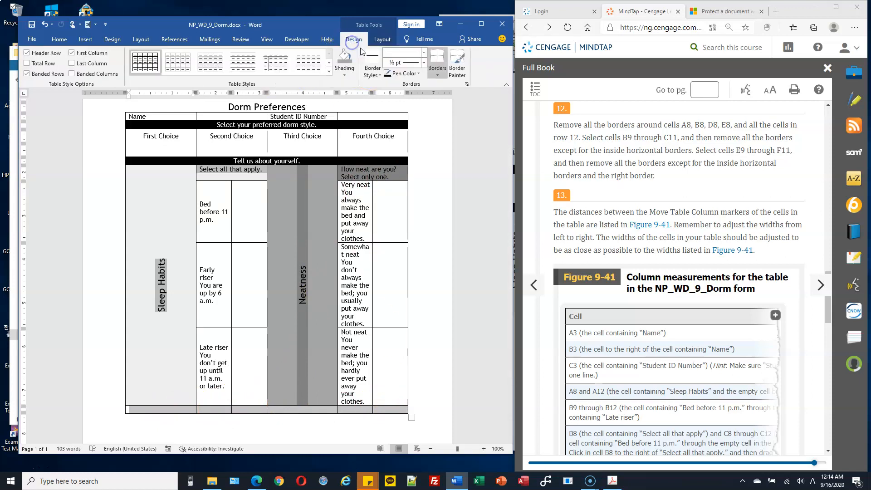
pyautogui.click(436, 76)
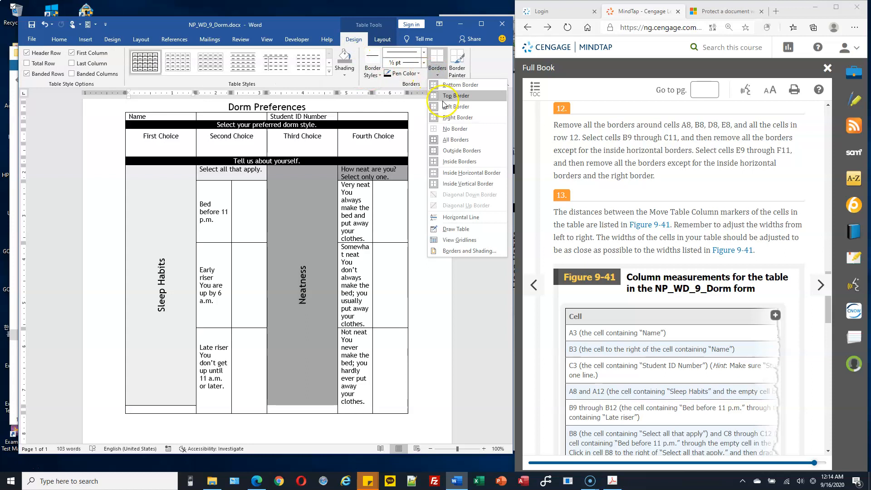
pyautogui.click(455, 128)
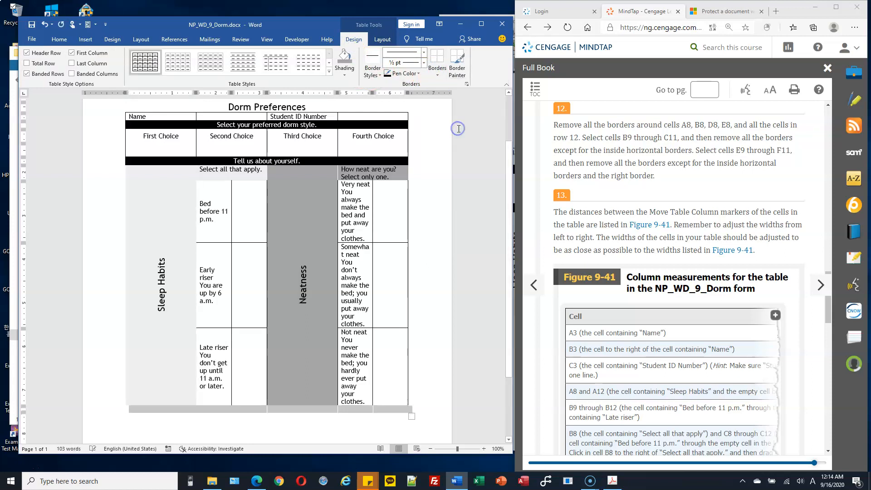
pyautogui.click(159, 254)
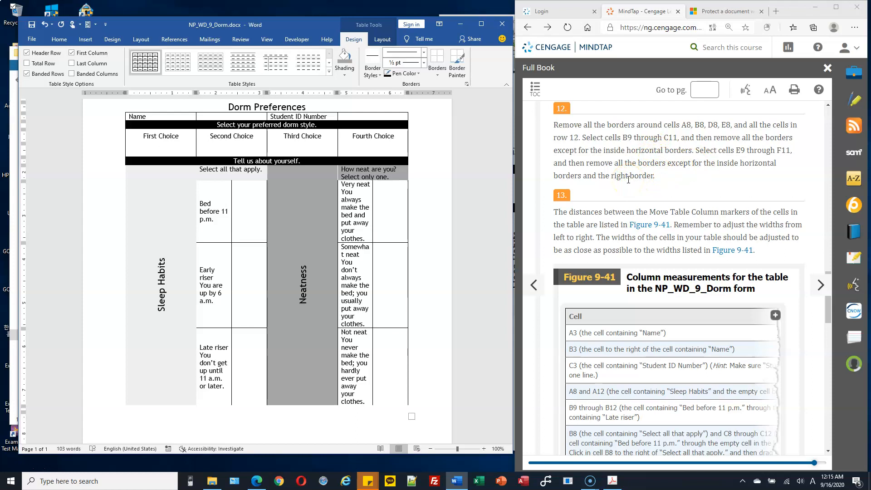
# Check the textbook's column measurements and open NP_WD_9_Dorm.pdf in Adobe Acrobat
pyautogui.scroll(-1, 628, 180)
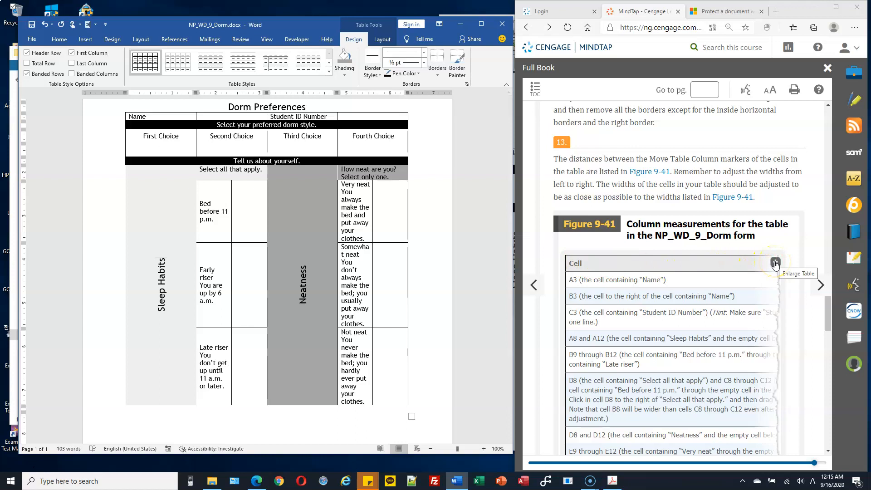
pyautogui.moveTo(573, 280); pyautogui.dragTo(643, 280)
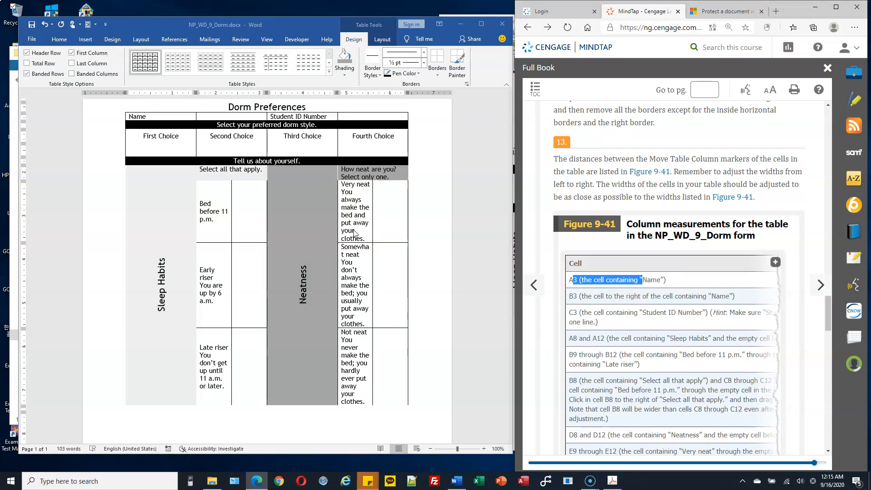
pyautogui.scroll(-1, 589, 239)
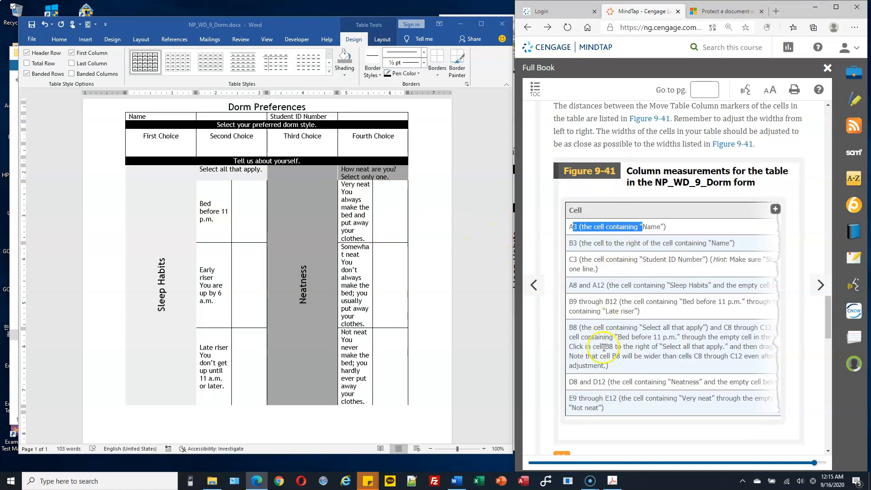
pyautogui.click(612, 480)
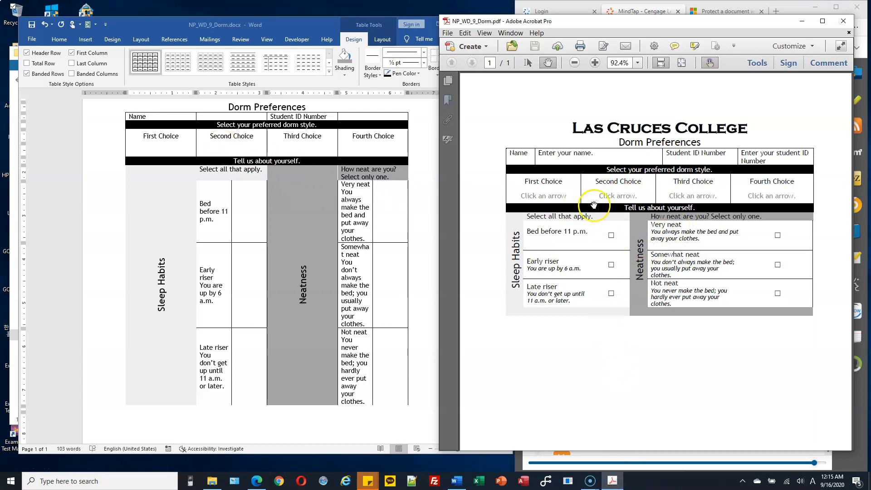
# Shift the Word window slightly left so it sits beside the textbook and reference PDF
pyautogui.click(279, 28)
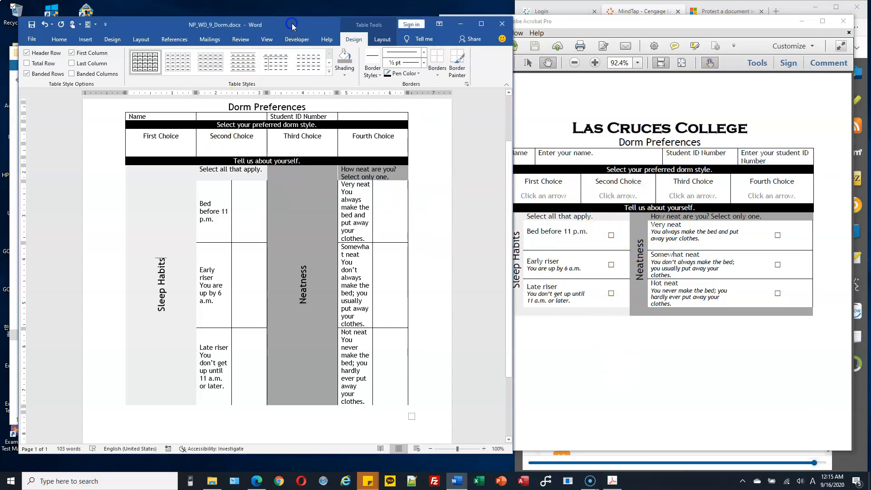
pyautogui.moveTo(330, 29); pyautogui.dragTo(311, 27)
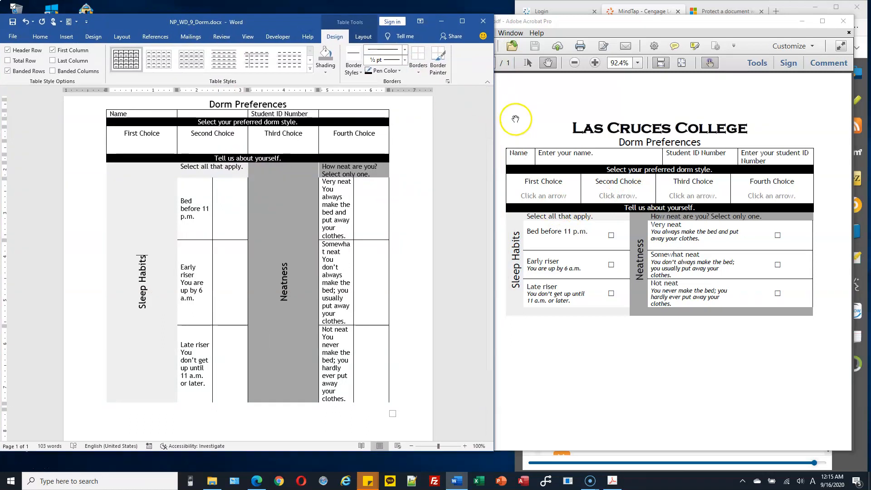
pyautogui.click(632, 11)
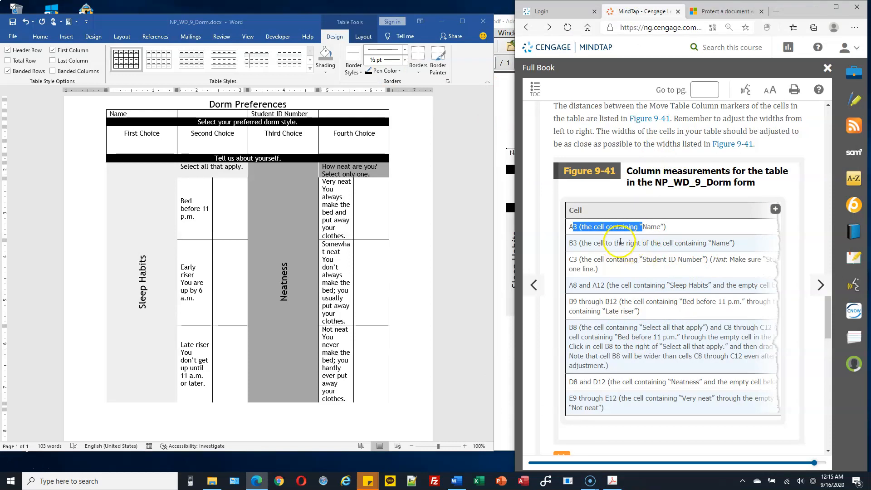
pyautogui.click(663, 228)
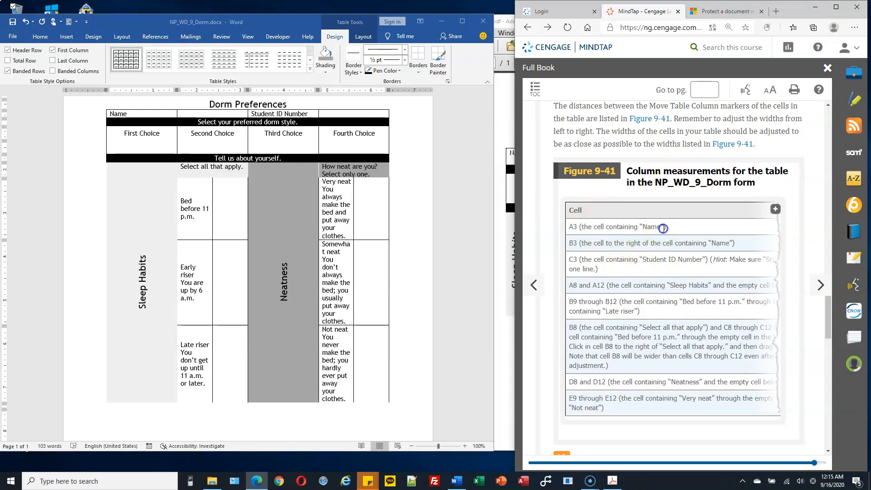
pyautogui.click(509, 135)
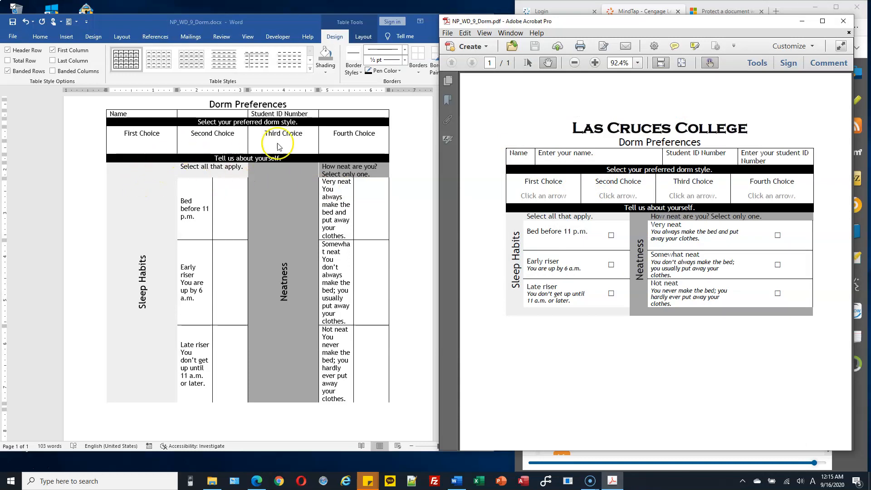
# Narrow the Name cell by moving its right border left
pyautogui.click(297, 140)
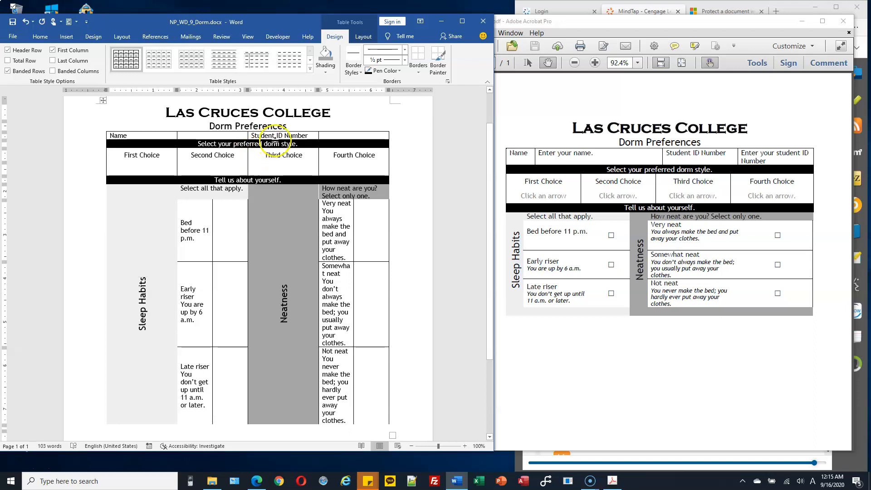
pyautogui.click(142, 136)
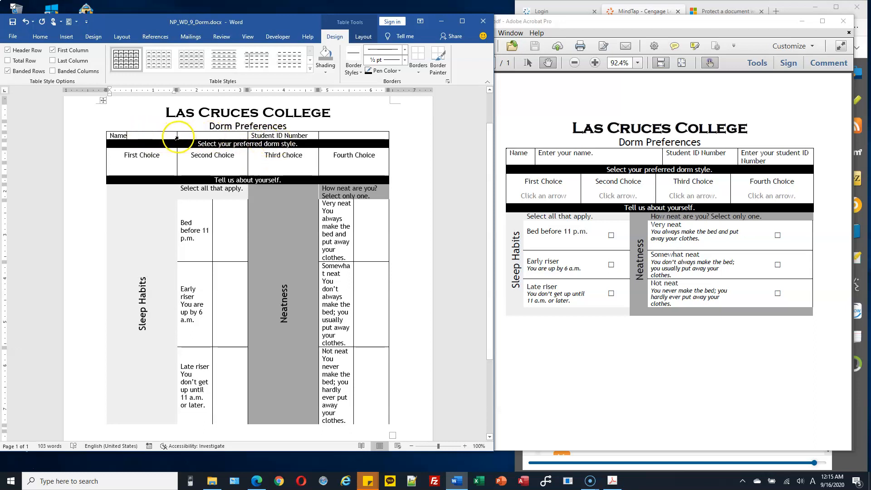
pyautogui.click(109, 135)
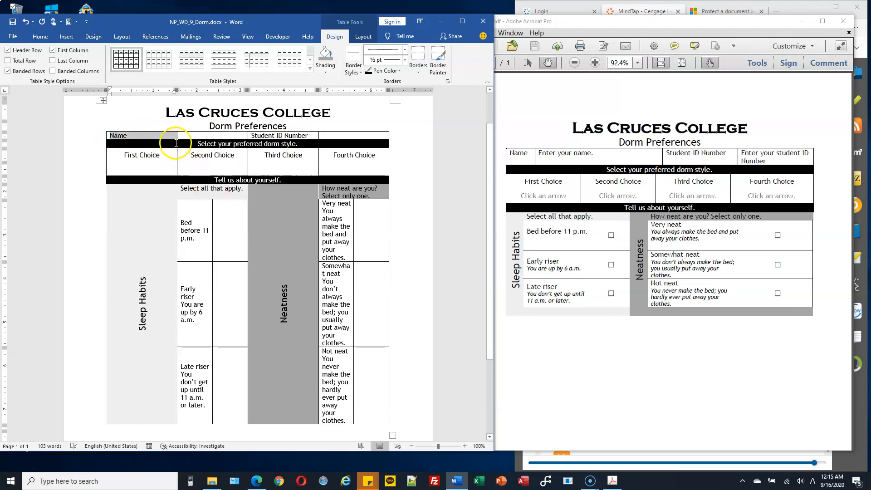
pyautogui.moveTo(176, 139); pyautogui.dragTo(132, 137)
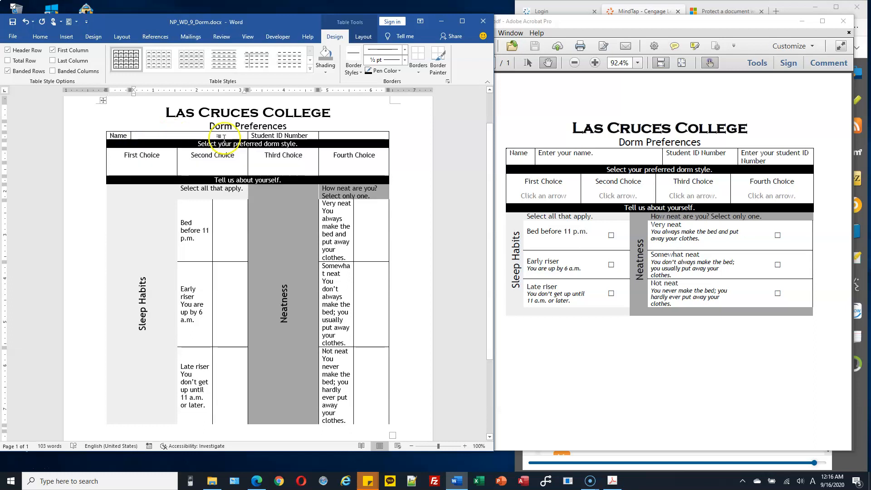
# Adjust the Student ID Number cell's right border to match the reference
pyautogui.click(249, 136)
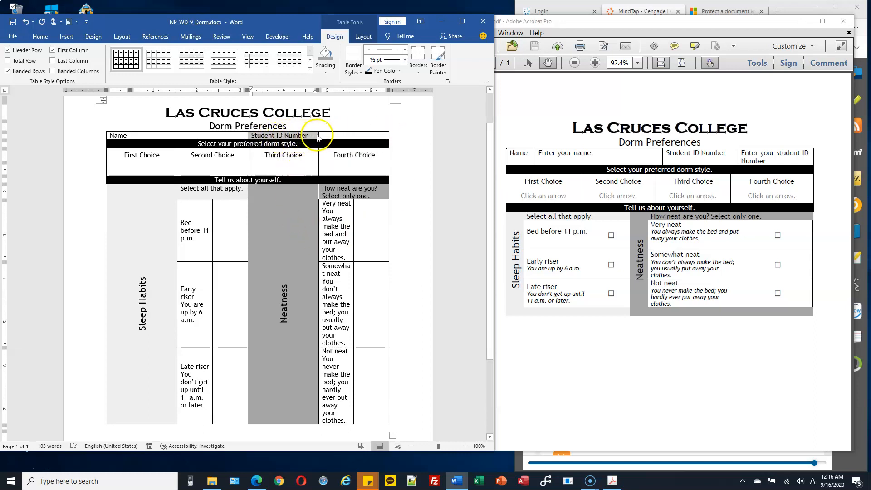
pyautogui.moveTo(318, 135); pyautogui.dragTo(313, 135)
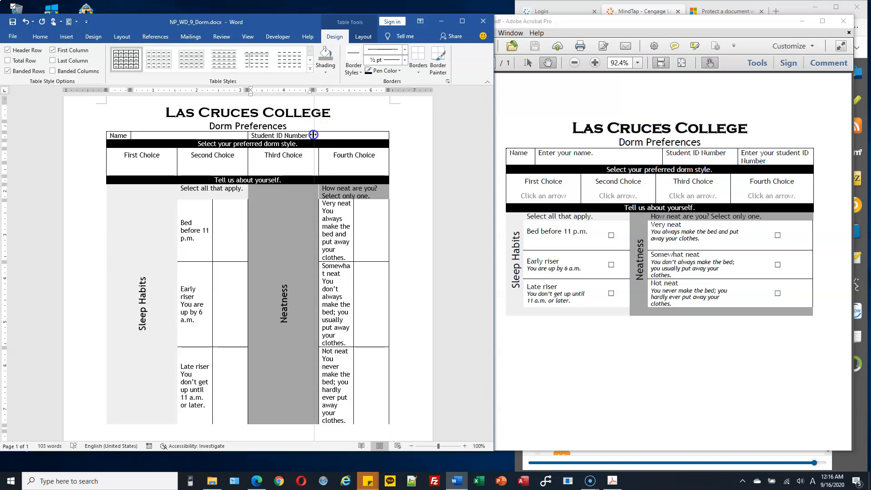
pyautogui.moveTo(314, 135); pyautogui.dragTo(317, 135)
pyautogui.moveTo(316, 135); pyautogui.dragTo(316, 135)
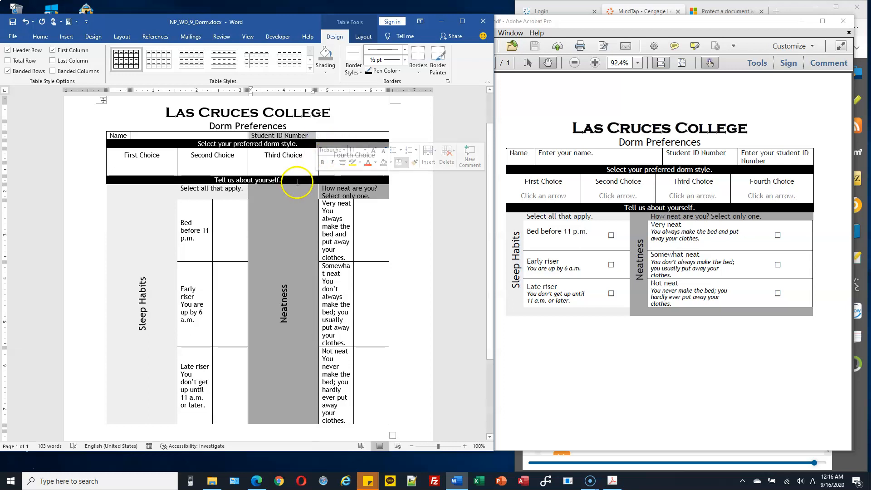
# Narrow the Sleep Habits column so the choices beside it become wider
pyautogui.click(235, 167)
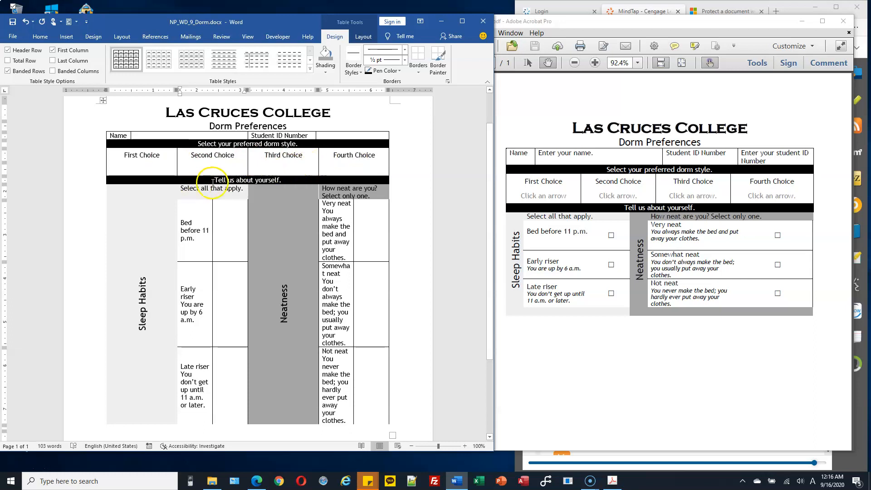
pyautogui.rightClick(281, 180)
pyautogui.click(161, 235)
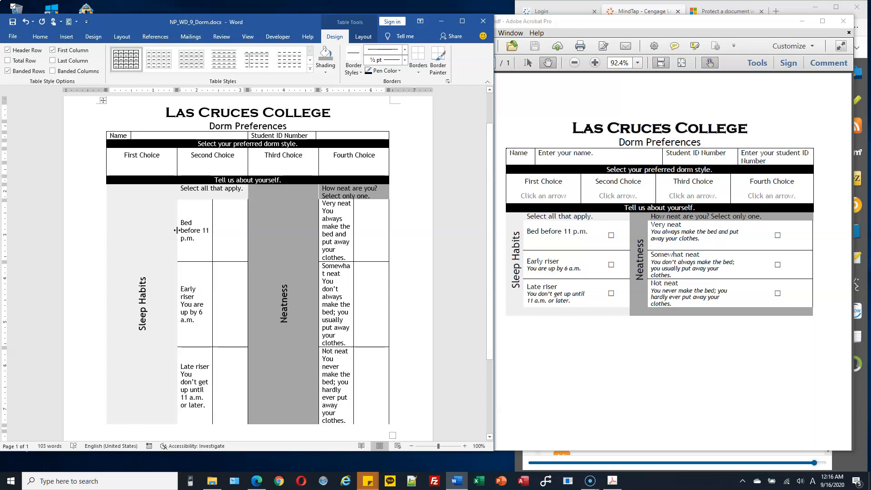
pyautogui.moveTo(146, 187); pyautogui.dragTo(145, 374)
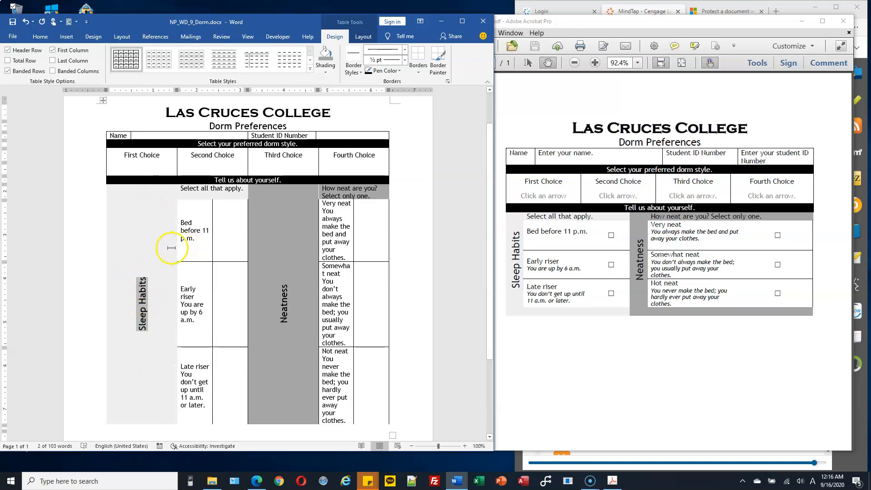
pyautogui.moveTo(177, 245); pyautogui.dragTo(168, 245)
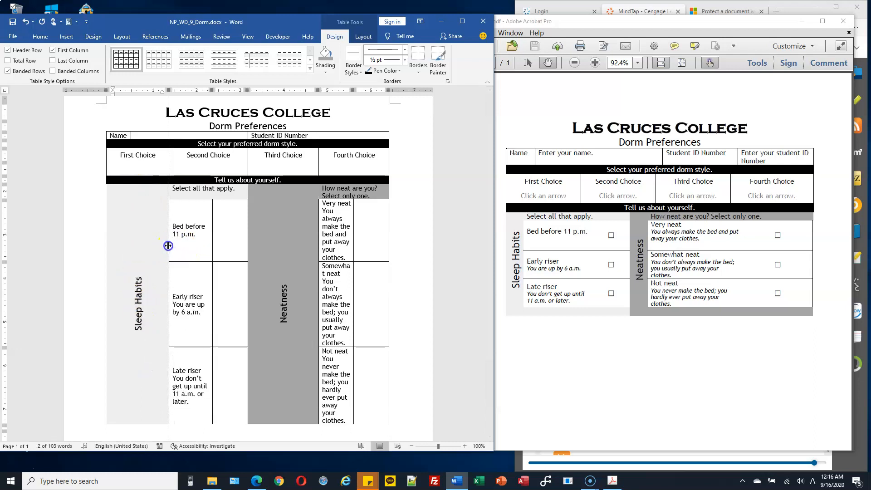
pyautogui.hotkey('ctrl', 'z')
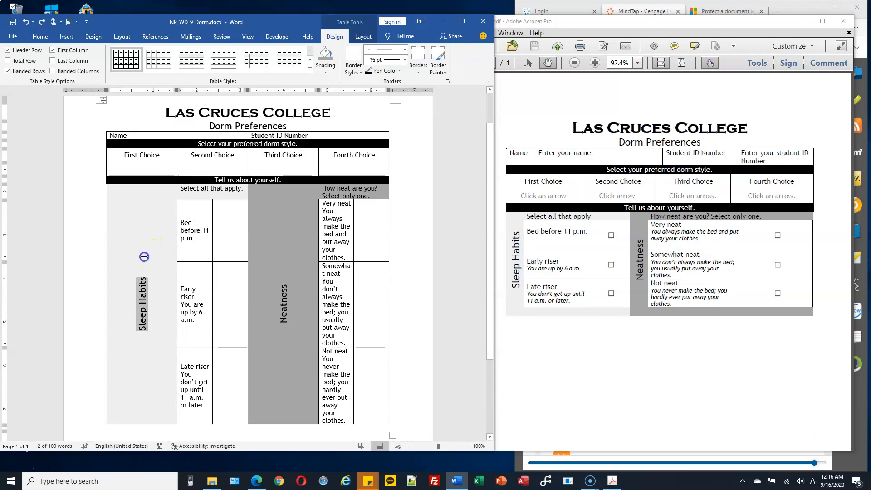
pyautogui.click(144, 257)
pyautogui.click(138, 424)
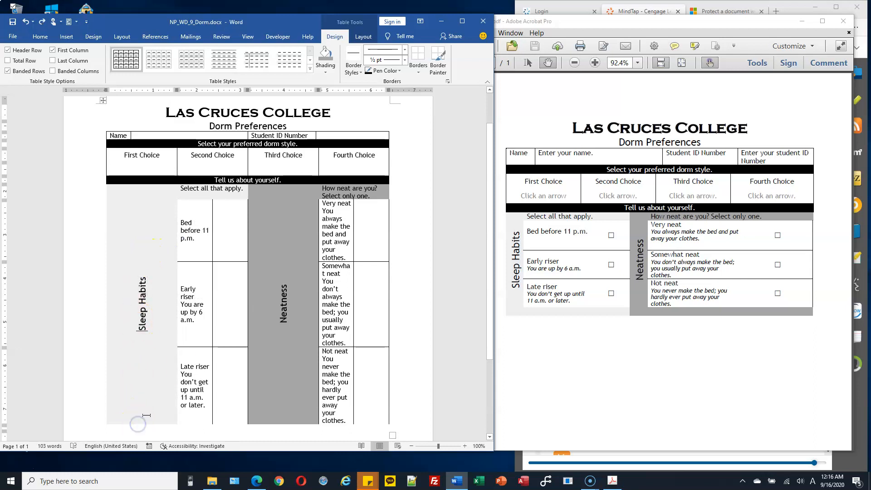
pyautogui.click(178, 367)
pyautogui.moveTo(178, 367); pyautogui.dragTo(175, 366)
pyautogui.click(147, 325)
pyautogui.moveTo(176, 294); pyautogui.dragTo(124, 290)
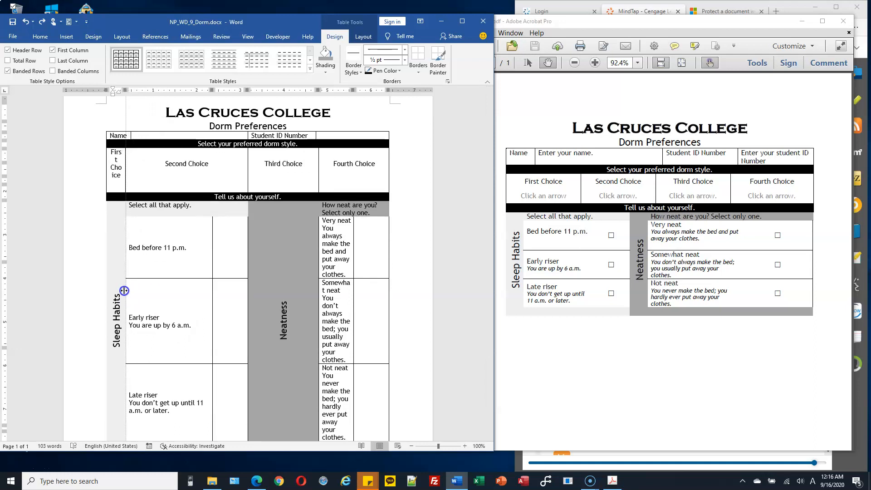
# Fine-tune the Sleep Habits column width, undoing two mistaken First Choice column widenings
pyautogui.moveTo(124, 290); pyautogui.dragTo(123, 289)
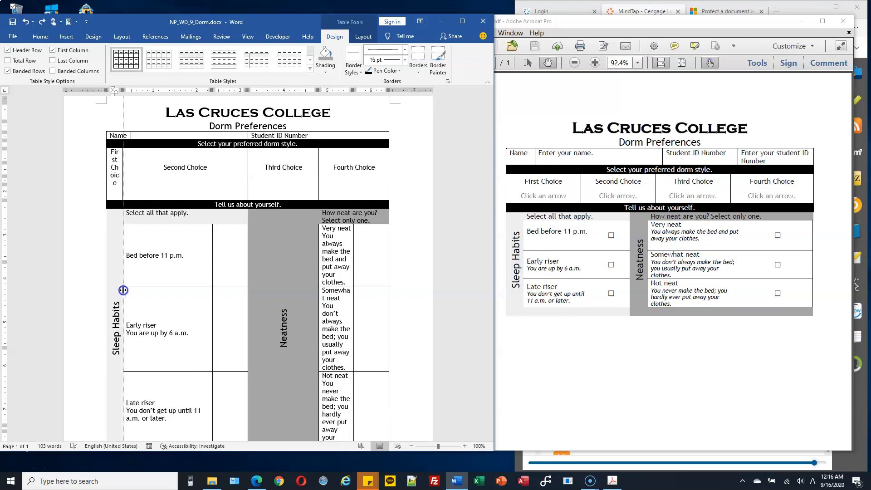
pyautogui.moveTo(124, 290); pyautogui.dragTo(124, 290)
pyautogui.click(137, 177)
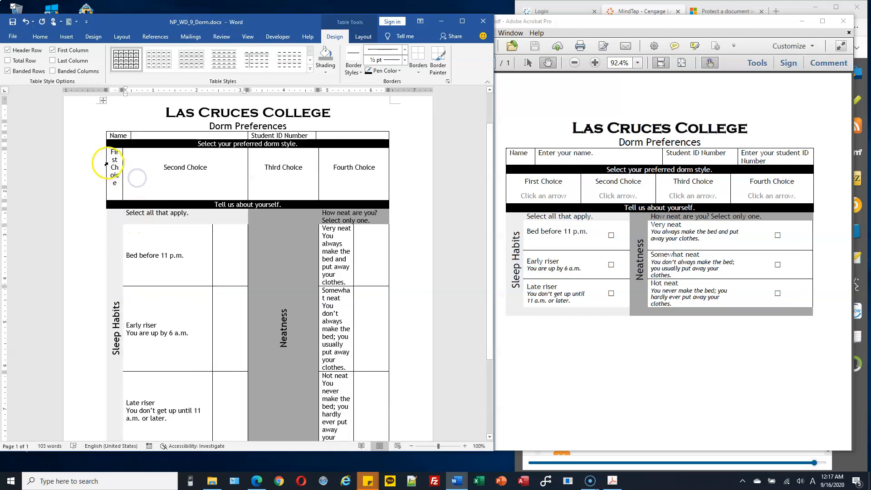
pyautogui.click(107, 163)
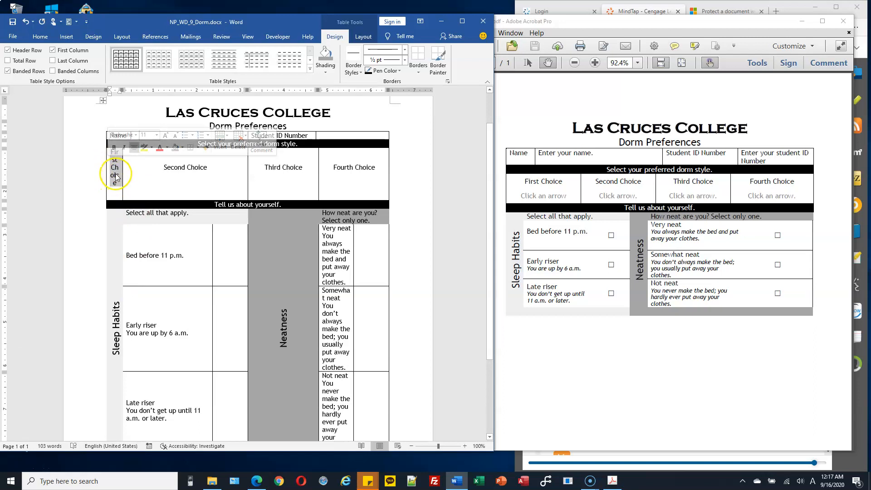
pyautogui.moveTo(123, 172); pyautogui.dragTo(176, 173)
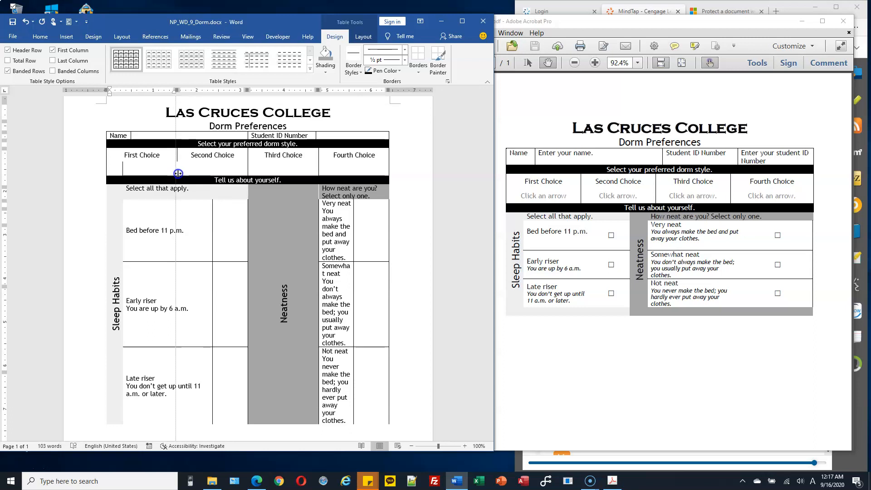
pyautogui.moveTo(178, 173); pyautogui.dragTo(178, 174)
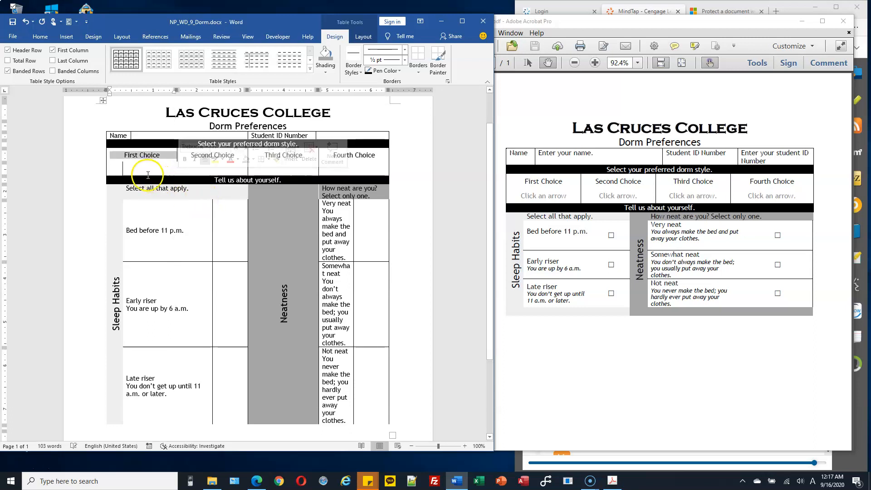
pyautogui.moveTo(122, 169); pyautogui.dragTo(174, 170)
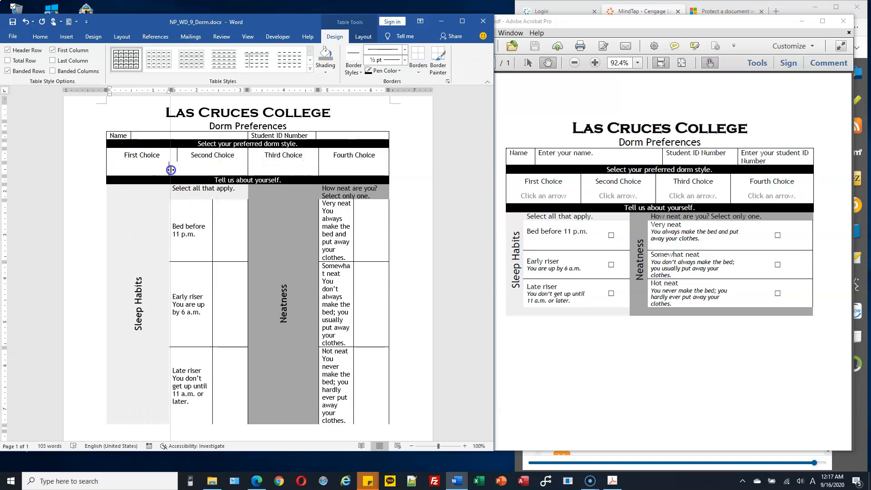
pyautogui.hotkey('ctrl', 'z')
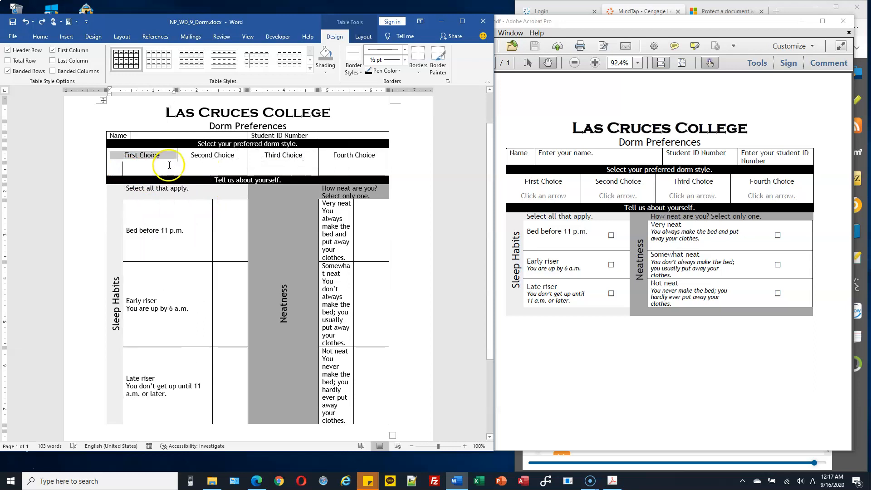
pyautogui.hotkey('ctrl', 'z')
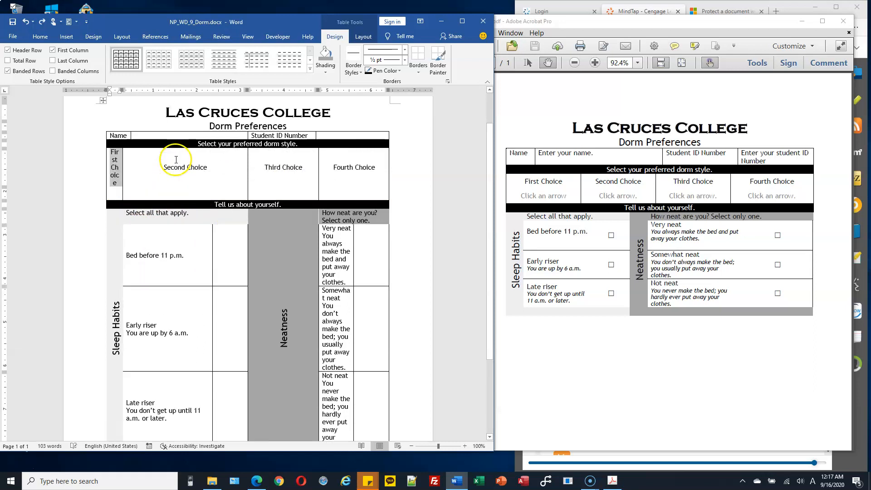
# Widen only the First Choice cell so its heading fits on one line
pyautogui.click(115, 175)
pyautogui.click(109, 168)
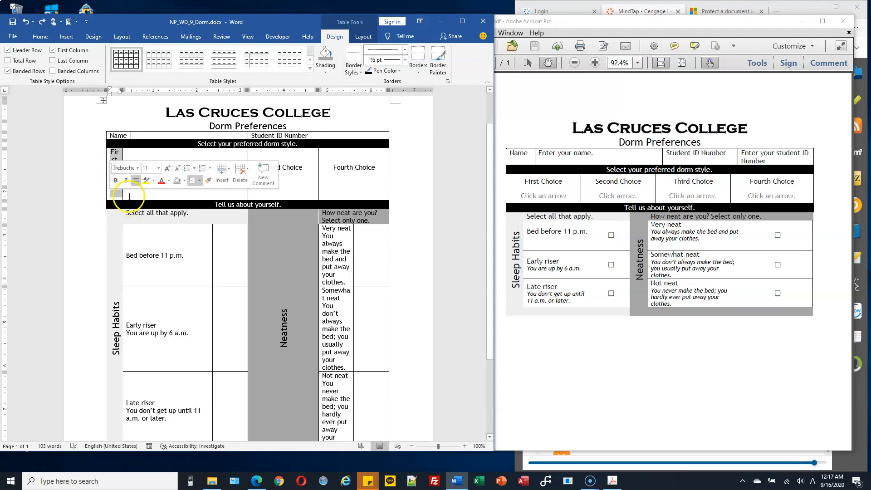
pyautogui.moveTo(122, 196); pyautogui.dragTo(177, 194)
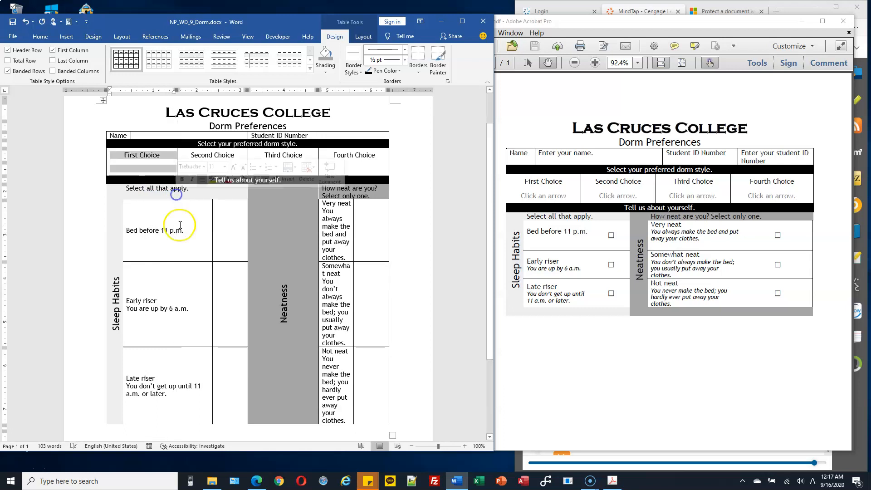
pyautogui.click(166, 277)
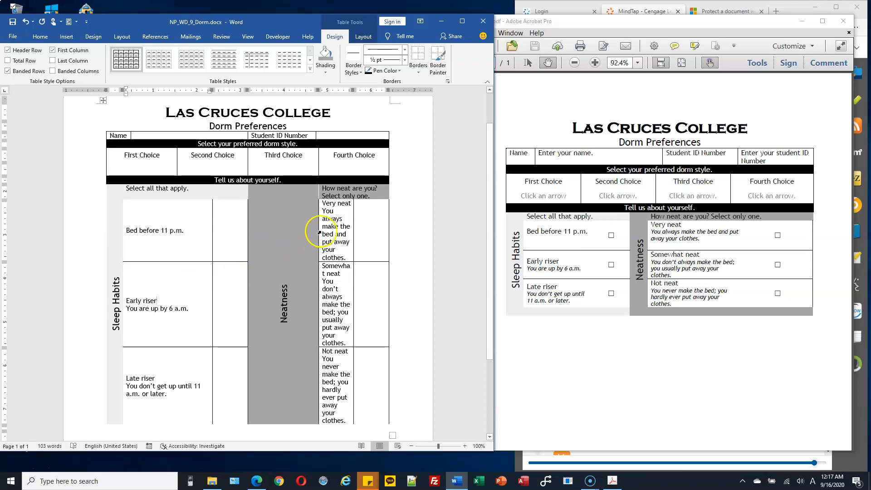
# Narrow the Neatness label column, restore the Third Choice cell's width, and nudge the riser checkbox column
pyautogui.moveTo(316, 232); pyautogui.dragTo(265, 233)
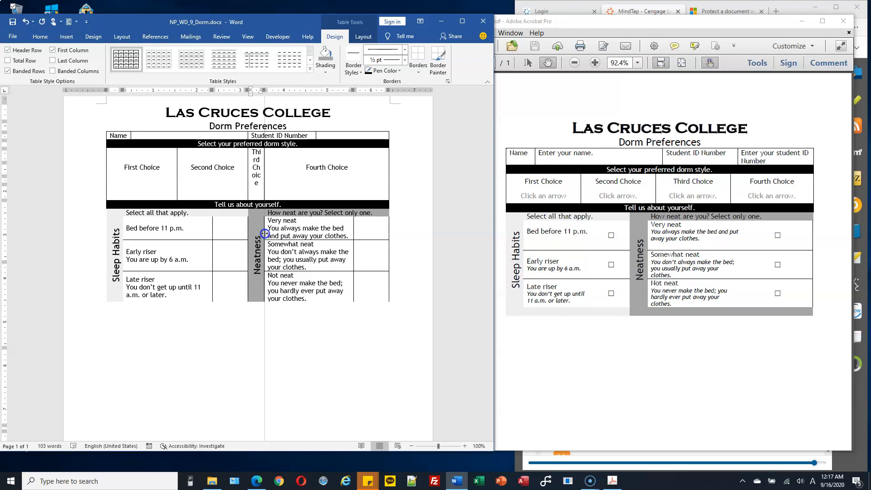
pyautogui.moveTo(265, 233); pyautogui.dragTo(264, 233)
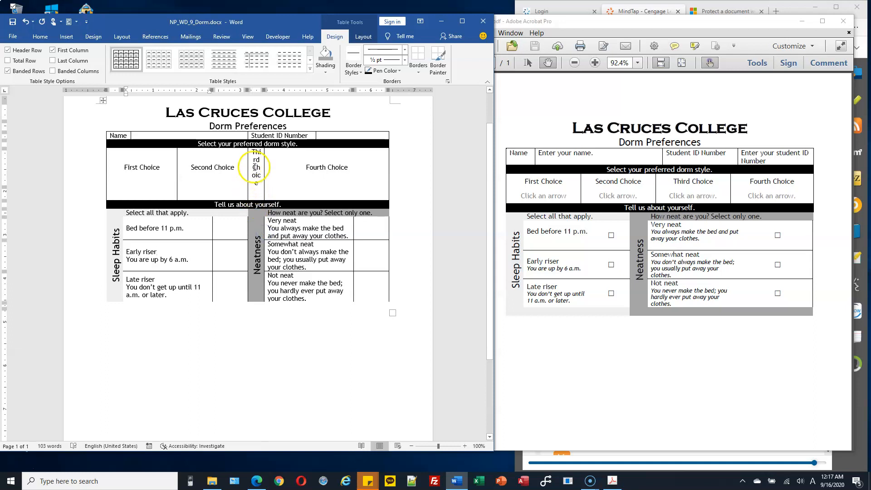
pyautogui.moveTo(256, 160); pyautogui.dragTo(256, 196)
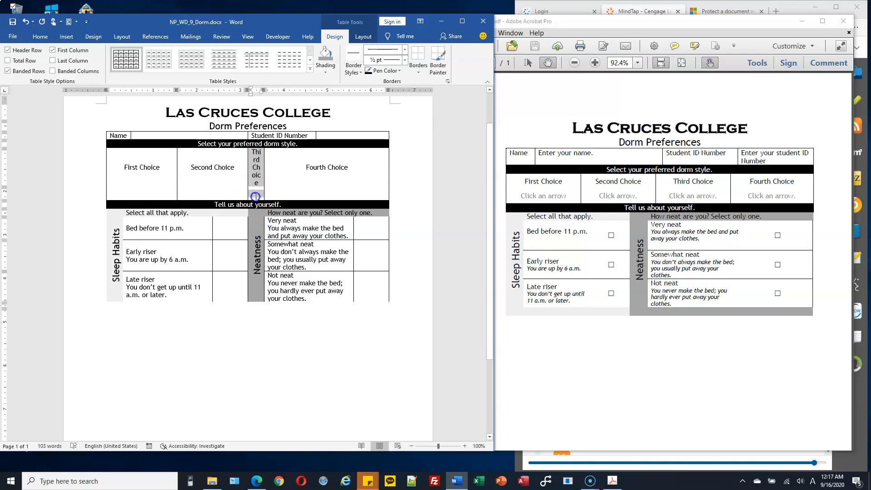
pyautogui.moveTo(264, 159); pyautogui.dragTo(311, 164)
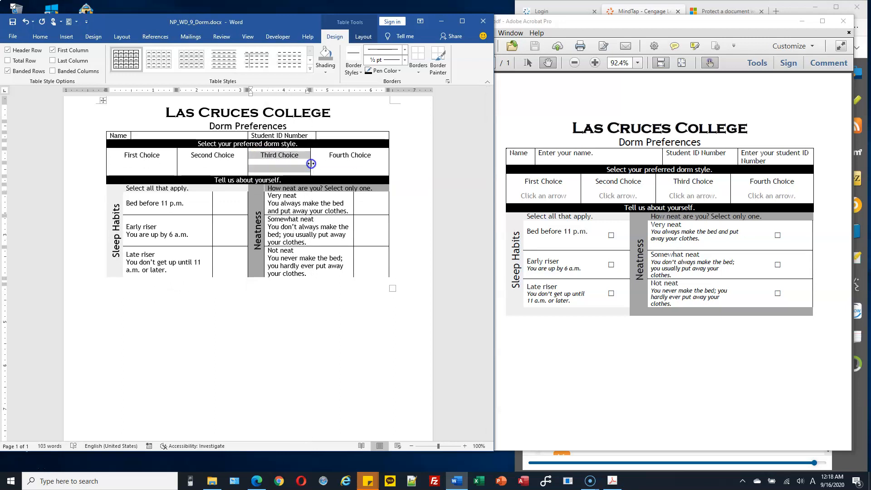
pyautogui.click(347, 253)
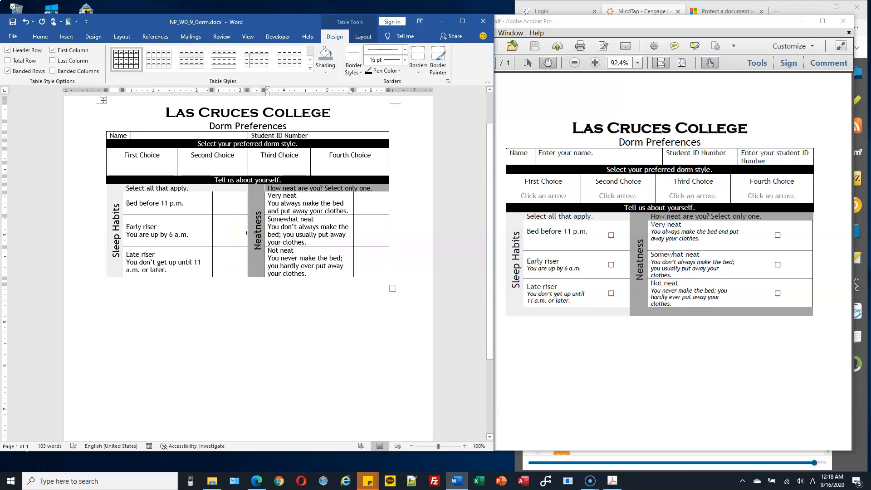
pyautogui.moveTo(212, 231)
pyautogui.mouseDown()
pyautogui.moveTo(194, 233)
pyautogui.moveTo(246, 225)
pyautogui.moveTo(220, 228)
pyautogui.mouseUp()
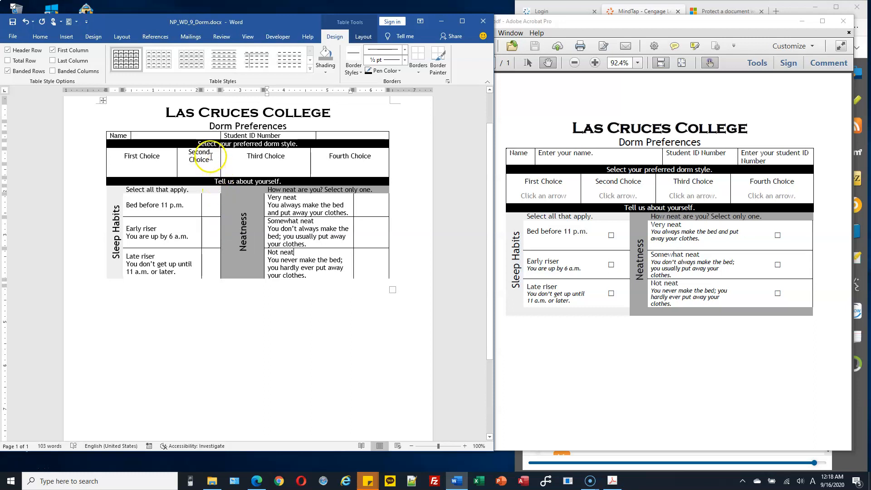
# Widen the Second Choice cell by dragging its right border
pyautogui.moveTo(210, 154); pyautogui.dragTo(208, 168)
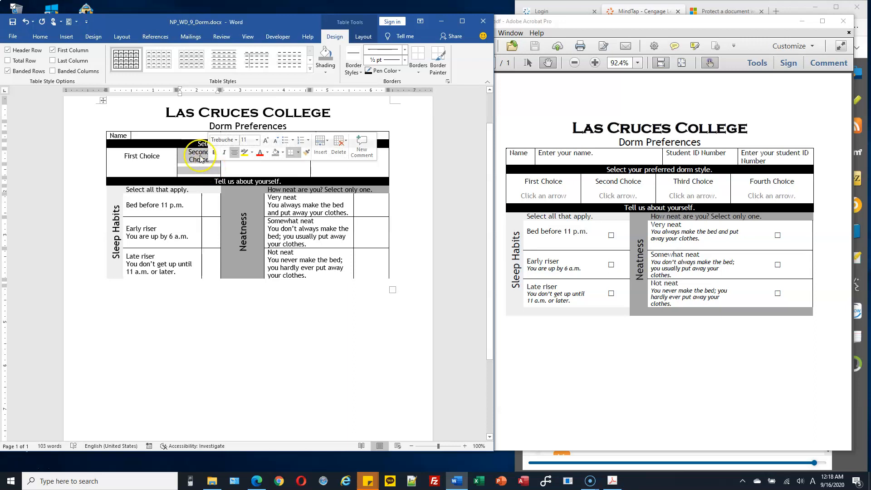
pyautogui.moveTo(222, 169); pyautogui.dragTo(244, 169)
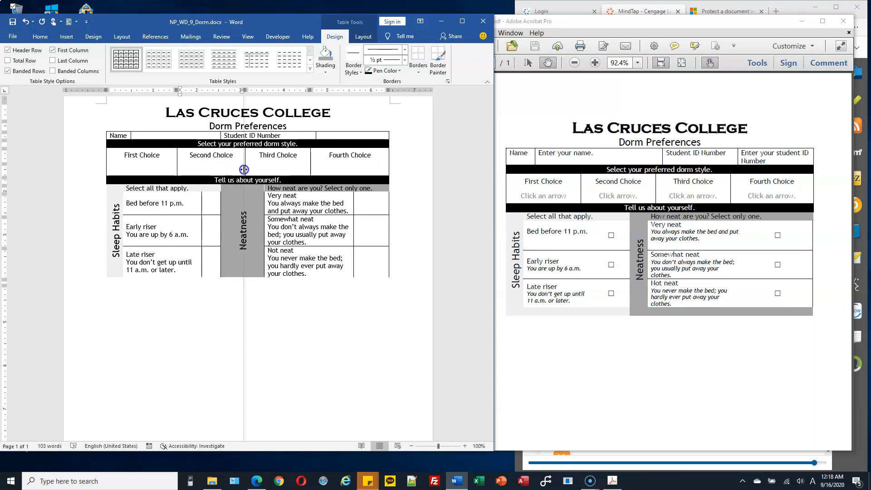
pyautogui.moveTo(244, 169); pyautogui.dragTo(244, 169)
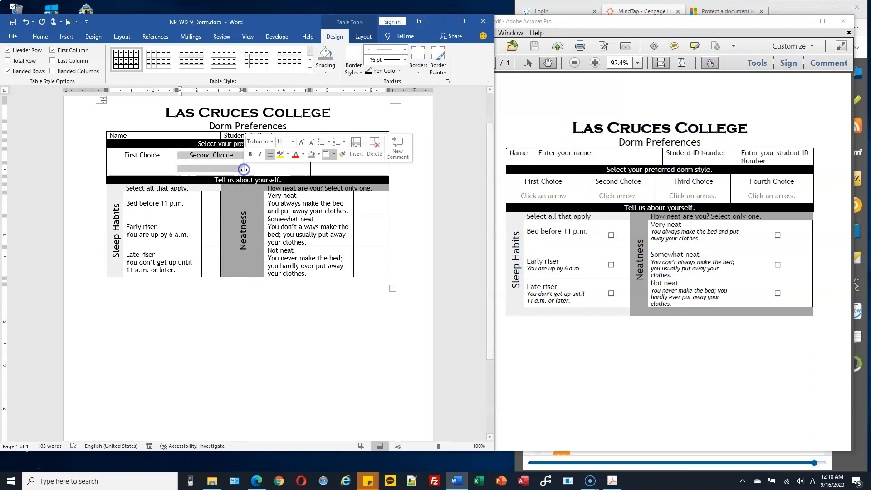
pyautogui.click(327, 246)
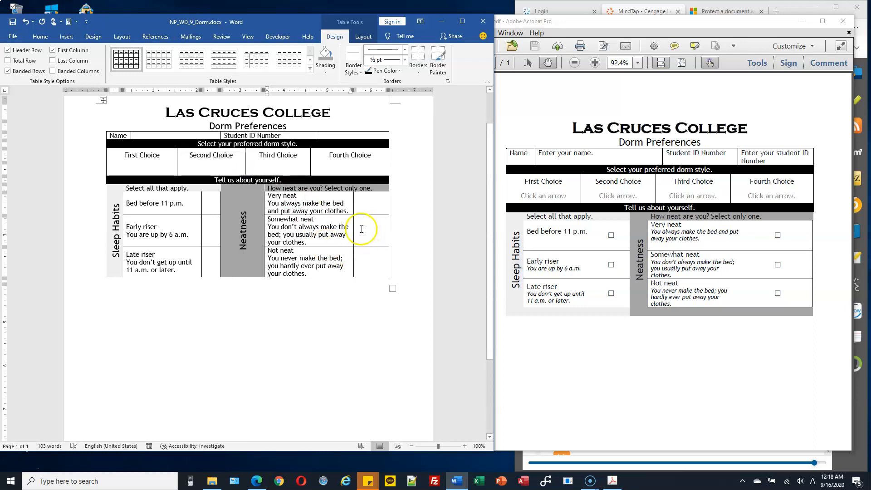
# Adjust the Neatness description column width and narrow the grey Neatness label column
pyautogui.moveTo(353, 230); pyautogui.dragTo(361, 230)
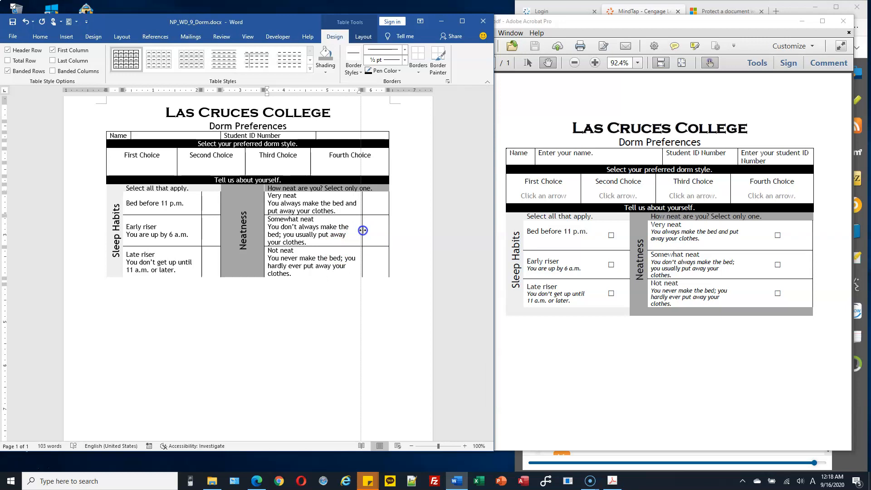
pyautogui.moveTo(361, 231); pyautogui.dragTo(357, 230)
pyautogui.moveTo(263, 237); pyautogui.dragTo(237, 236)
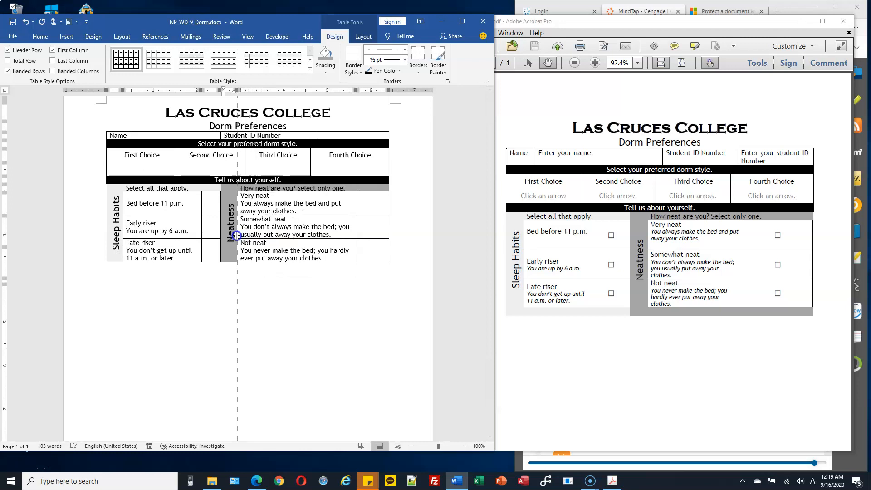
pyautogui.moveTo(237, 235); pyautogui.dragTo(237, 236)
pyautogui.click(265, 280)
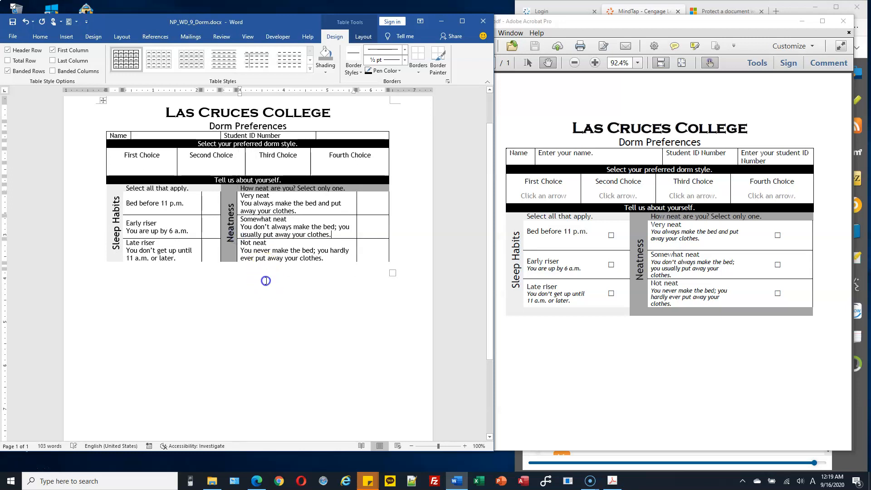
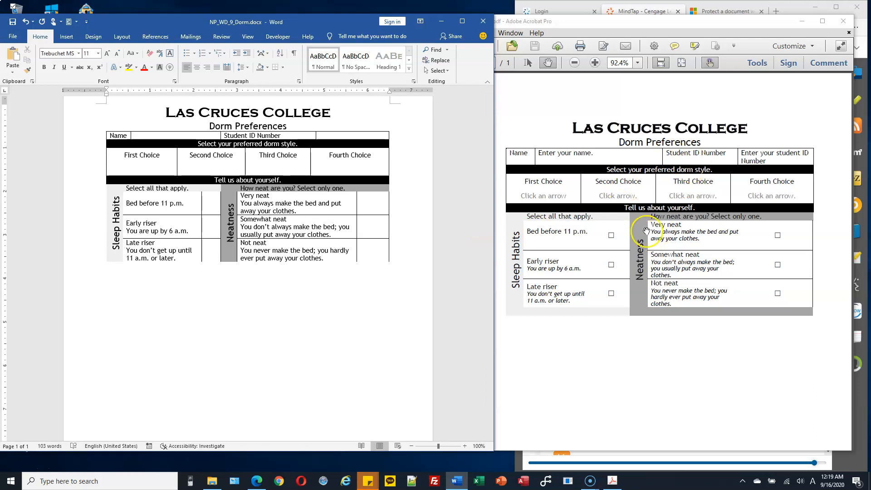
# Check the instructions, place the cursor in the Dorm Preferences table, and show its Layout options
pyautogui.click(640, 11)
pyautogui.scroll(-6, 667, 190)
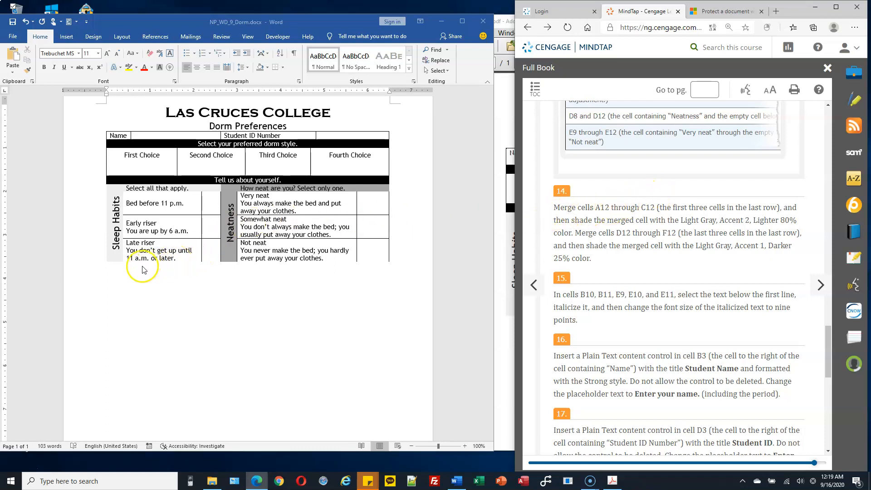
pyautogui.click(109, 272)
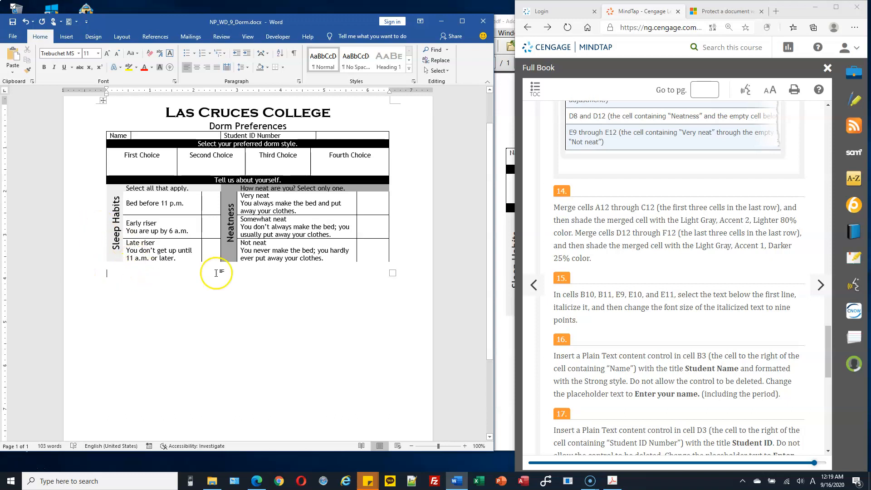
pyautogui.click(127, 236)
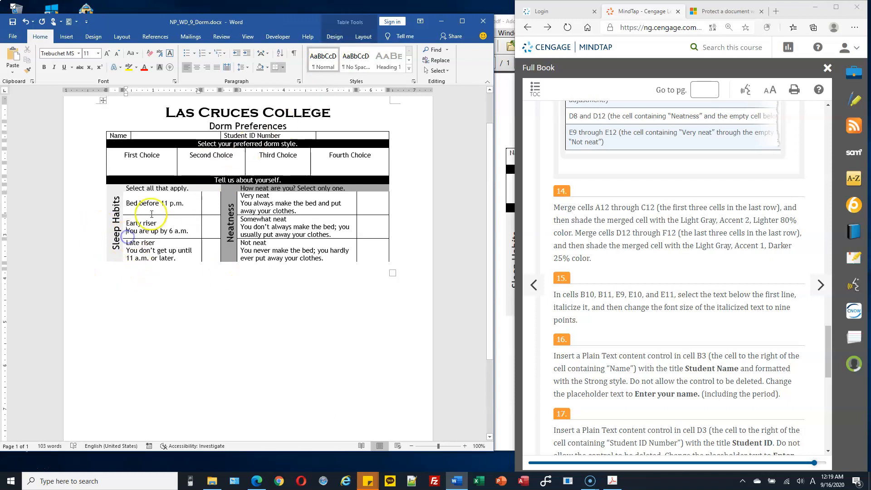
pyautogui.click(196, 204)
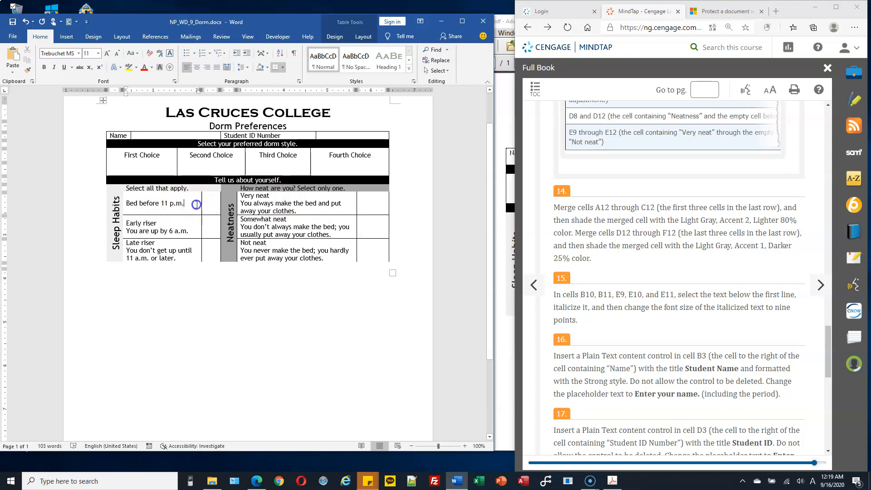
pyautogui.click(362, 37)
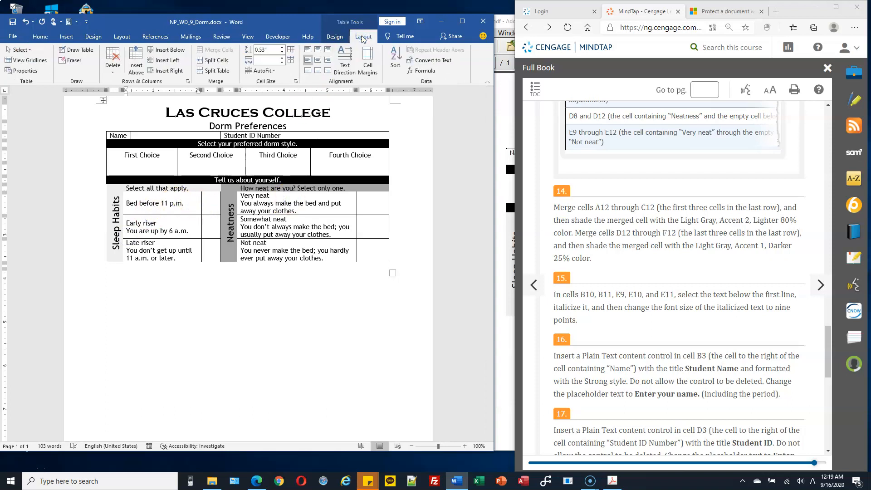
# Turn on View Gridlines and select cells A12 through C12 in the empty last row
pyautogui.click(37, 61)
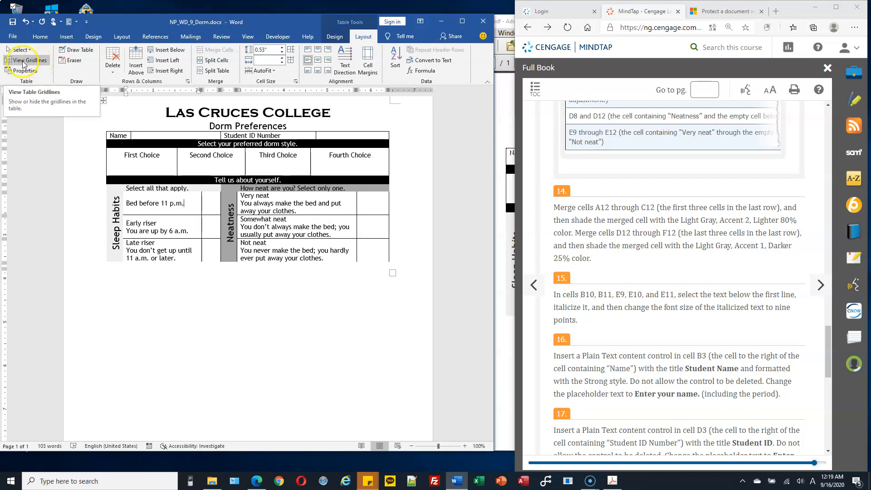
pyautogui.click(22, 62)
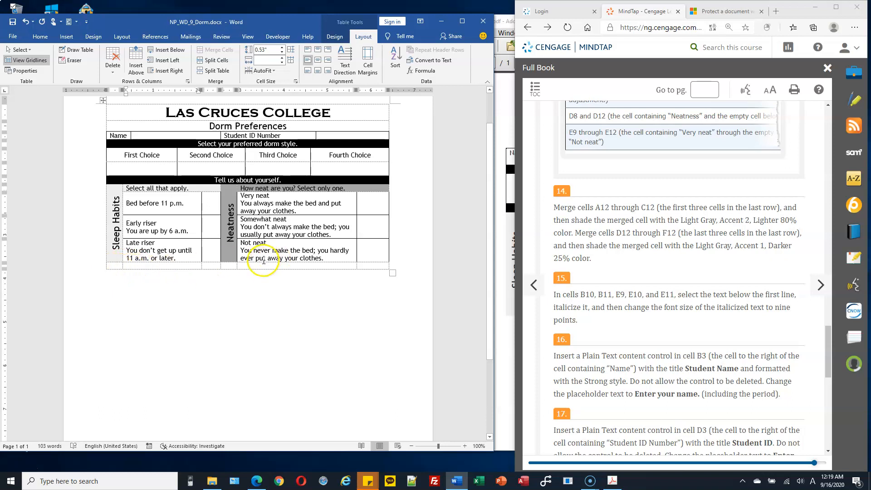
pyautogui.moveTo(116, 267); pyautogui.dragTo(143, 267)
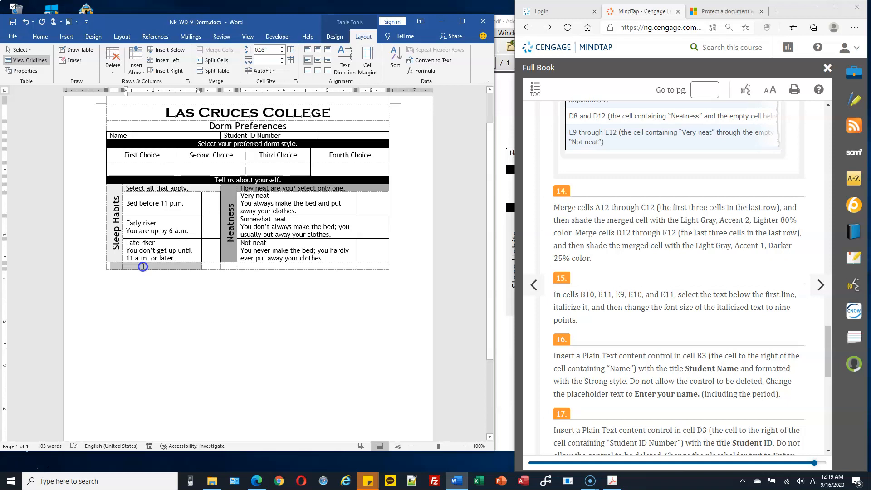
pyautogui.moveTo(176, 265); pyautogui.dragTo(204, 264)
pyautogui.moveTo(210, 264); pyautogui.dragTo(210, 264)
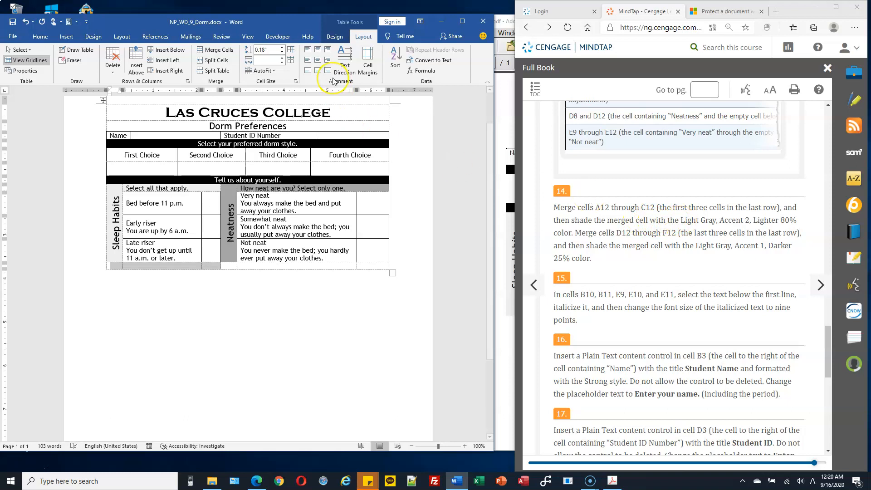
# Shade cells A12:C12 Light Gray, Accent 2, Lighter 80%
pyautogui.click(336, 38)
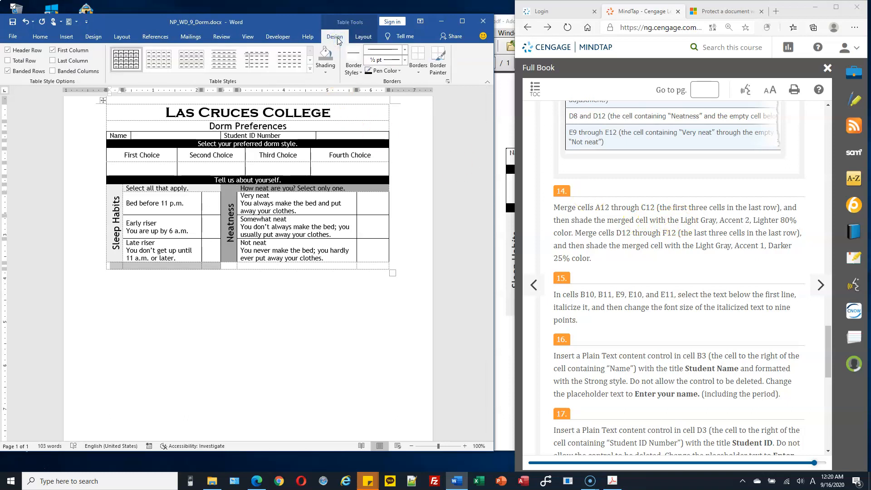
pyautogui.click(327, 73)
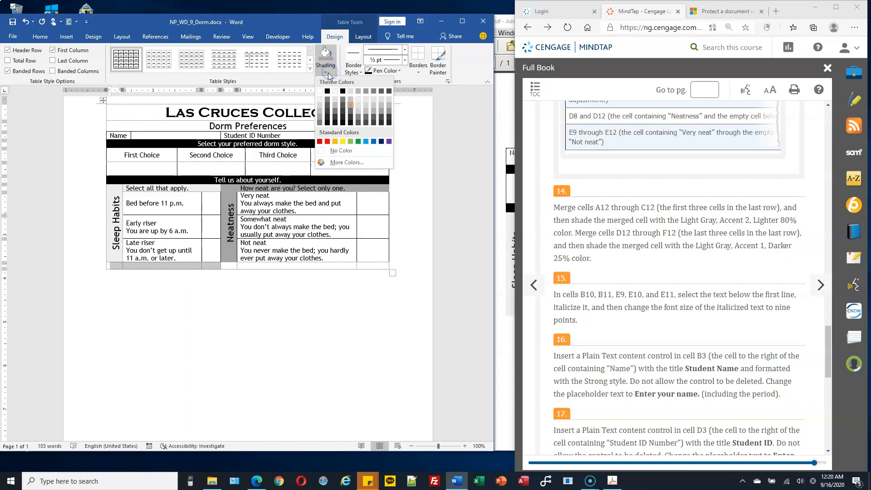
pyautogui.click(358, 99)
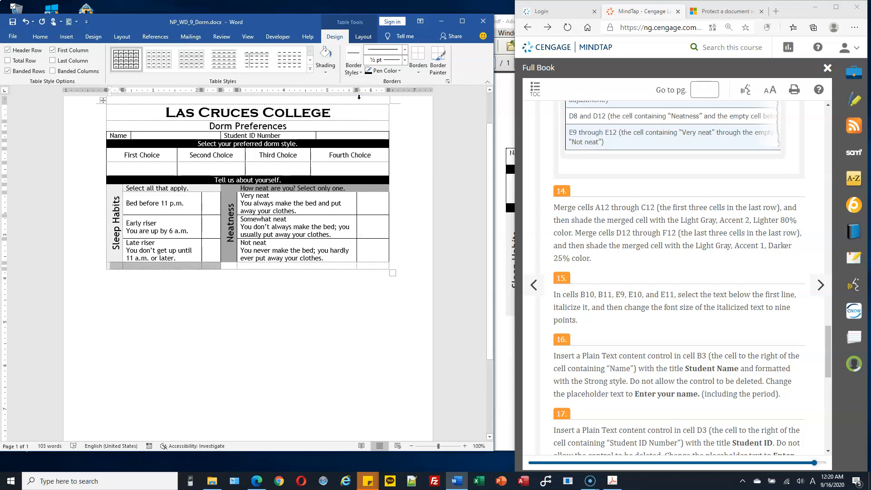
pyautogui.click(300, 260)
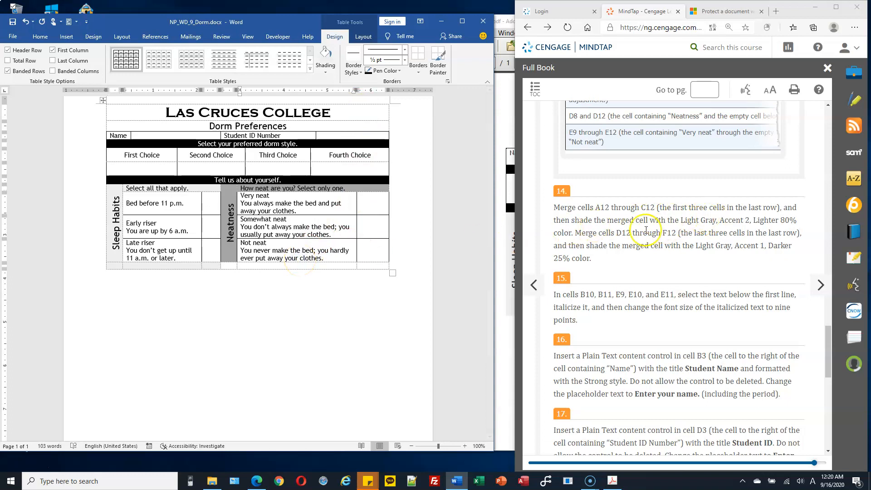
# Shade the remaining bottom-row cells D12:F12 Light Gray, Accent 1, Darker 25%
pyautogui.moveTo(230, 266); pyautogui.dragTo(368, 267)
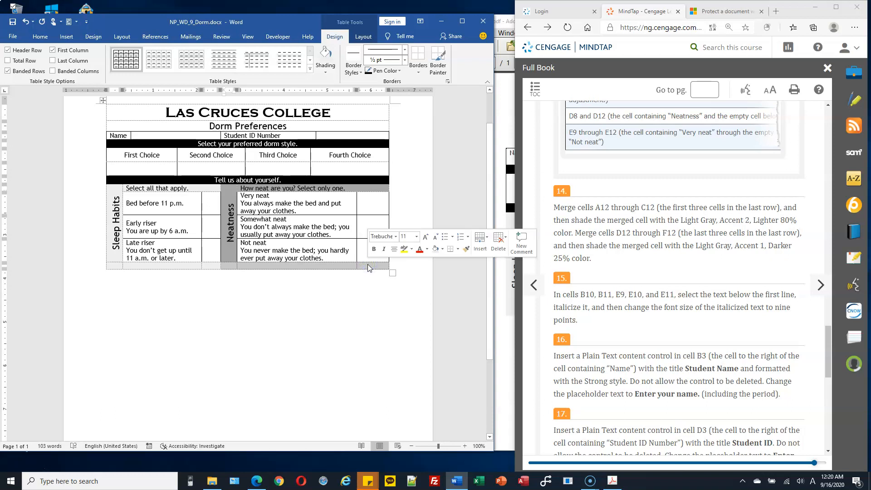
pyautogui.click(327, 72)
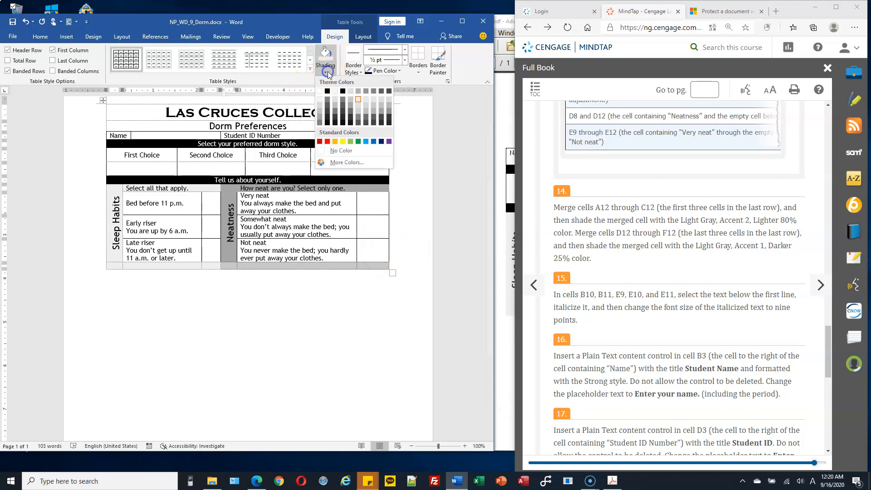
pyautogui.click(351, 104)
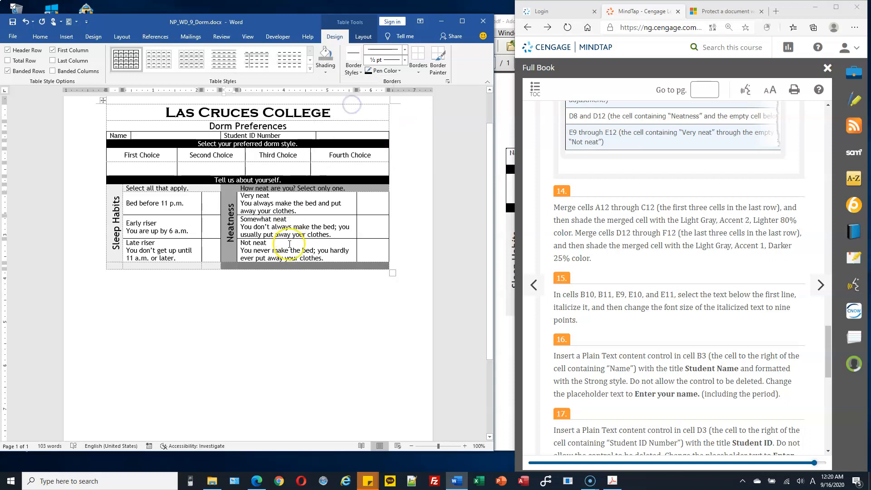
pyautogui.moveTo(231, 207); pyautogui.dragTo(230, 249)
# Select the 'You are up by 6 a.m.' description line below Early riser
pyautogui.click(252, 265)
pyautogui.scroll(-1, 544, 229)
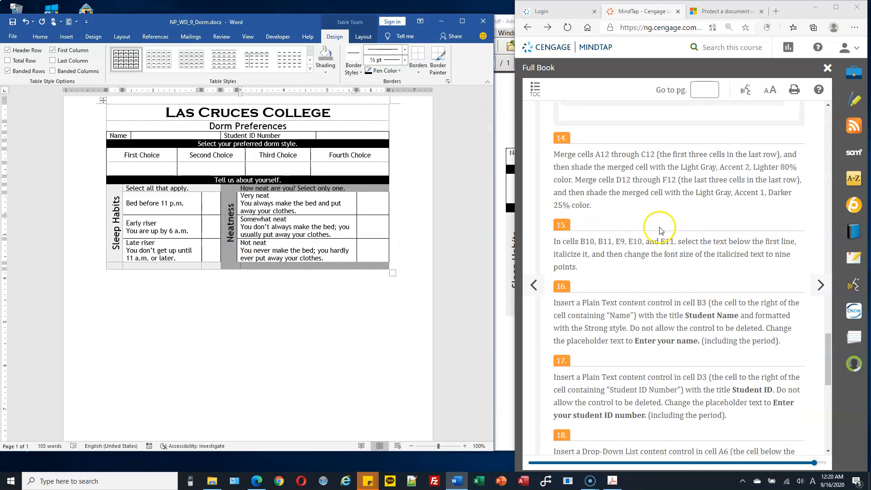
pyautogui.scroll(-1, 540, 225)
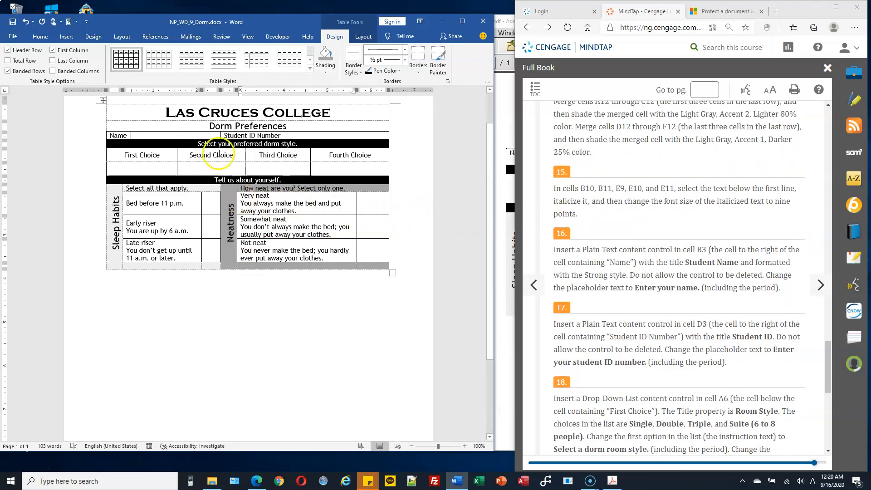
pyautogui.scroll(1, 225, 155)
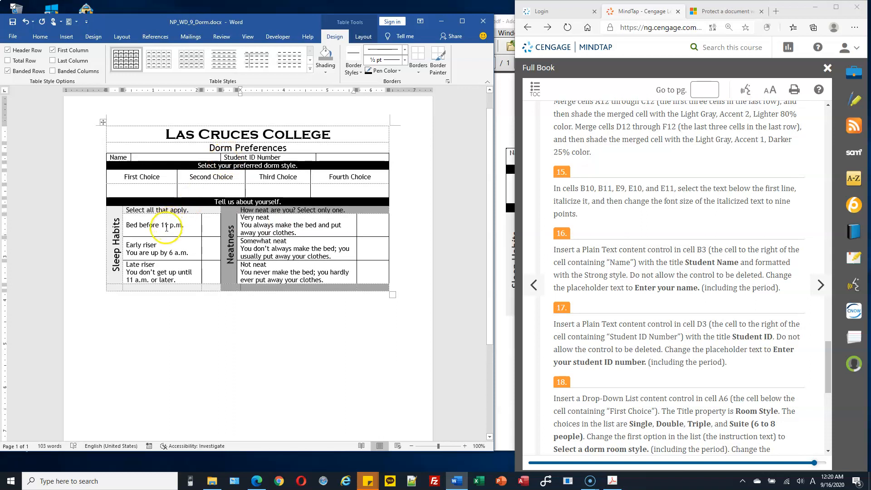
pyautogui.moveTo(168, 210); pyautogui.dragTo(187, 226)
pyautogui.click(135, 248)
pyautogui.moveTo(134, 247); pyautogui.dragTo(142, 263)
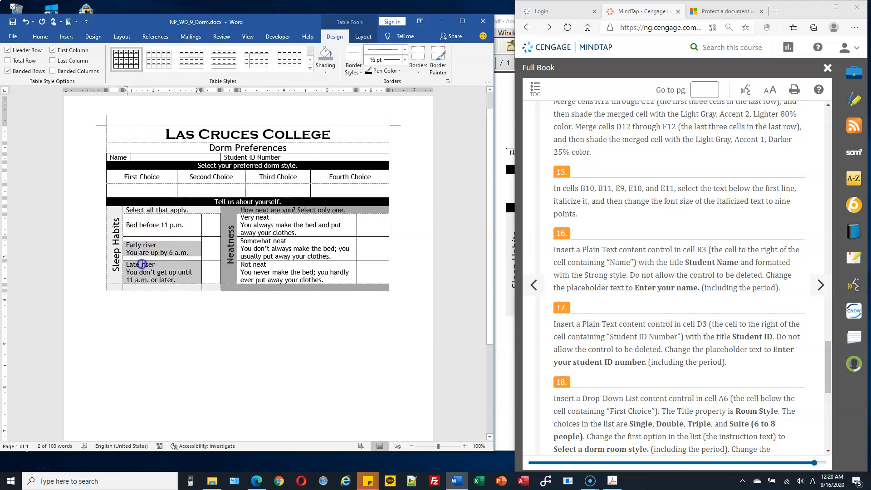
pyautogui.moveTo(142, 266); pyautogui.dragTo(141, 266)
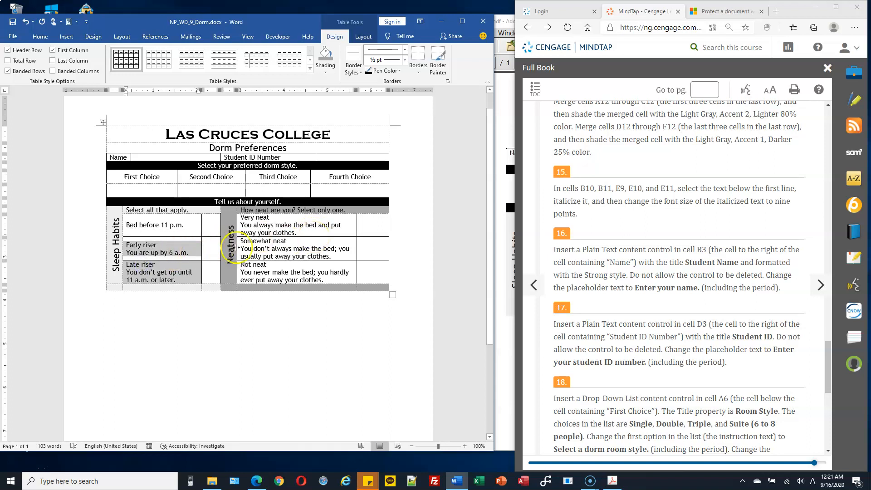
pyautogui.moveTo(282, 246); pyautogui.dragTo(281, 271)
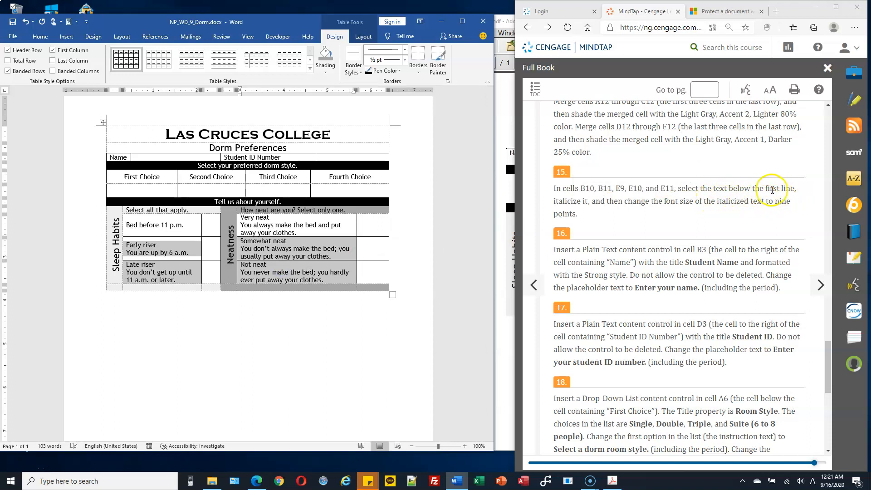
pyautogui.click(176, 252)
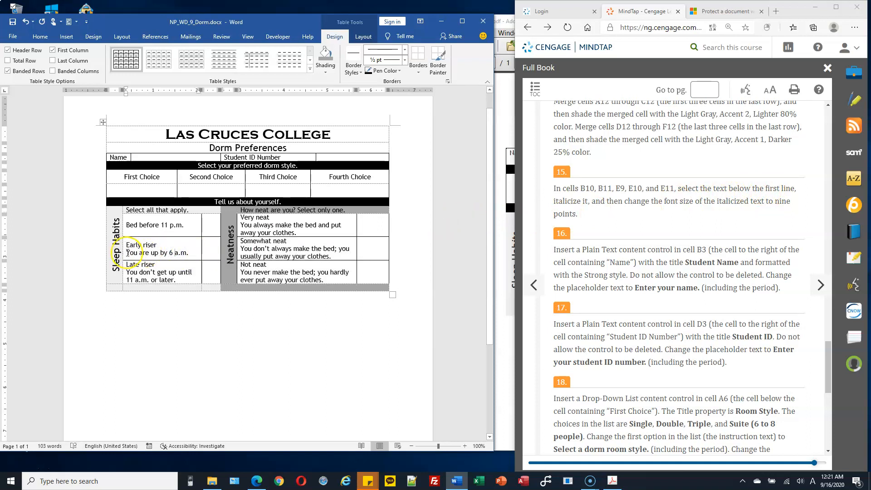
pyautogui.moveTo(127, 252); pyautogui.dragTo(188, 252)
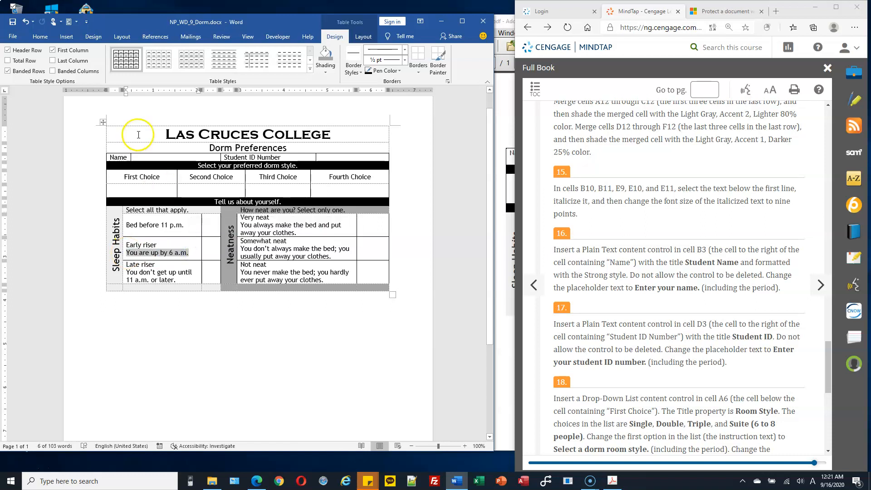
# Make the Early riser and Late riser descriptions italic at 9 pt
pyautogui.click(44, 39)
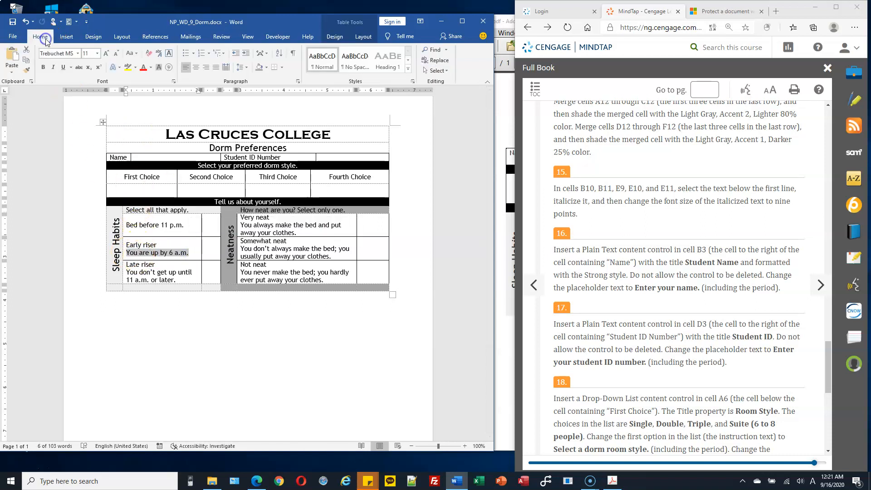
pyautogui.click(54, 68)
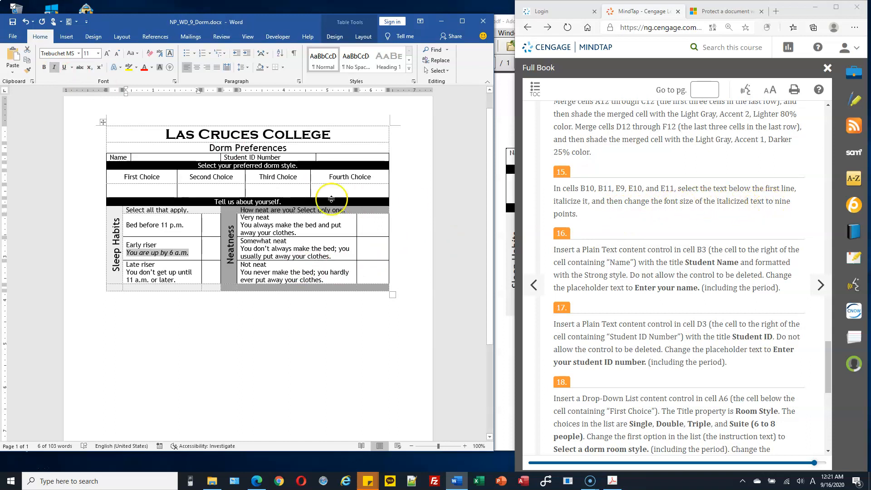
pyautogui.click(98, 53)
pyautogui.click(90, 75)
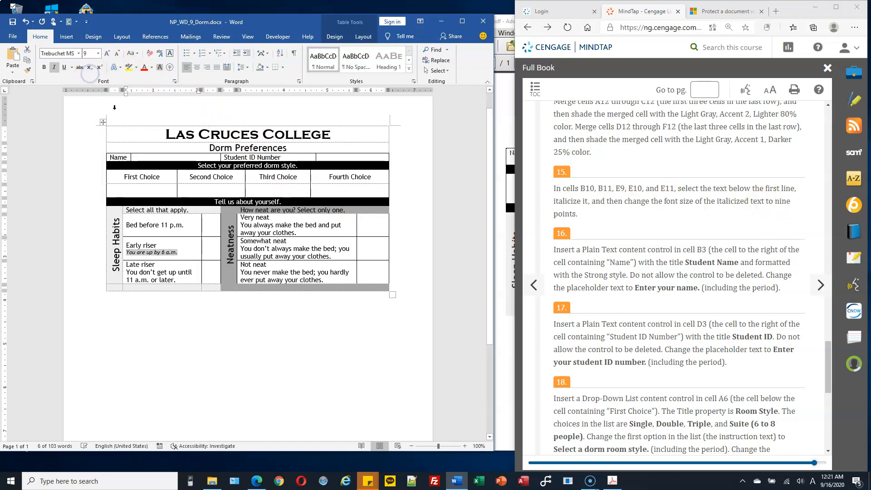
pyautogui.click(194, 278)
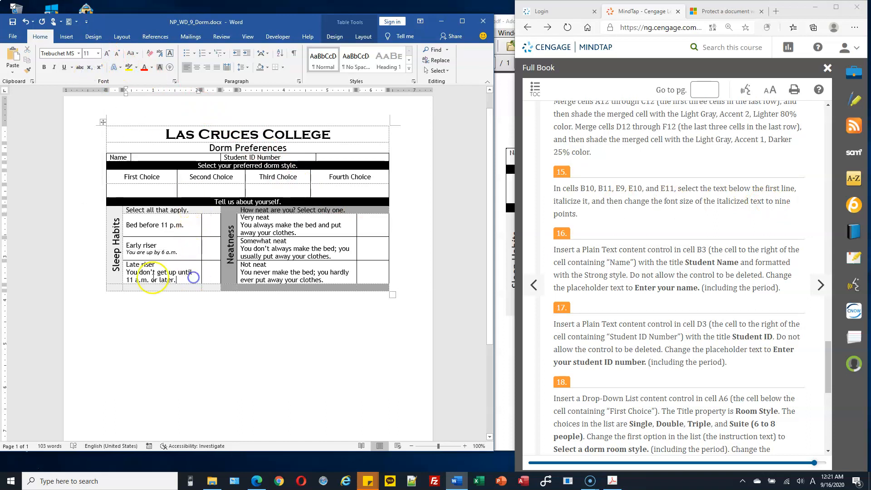
pyautogui.moveTo(128, 273); pyautogui.dragTo(175, 279)
pyautogui.click(127, 273)
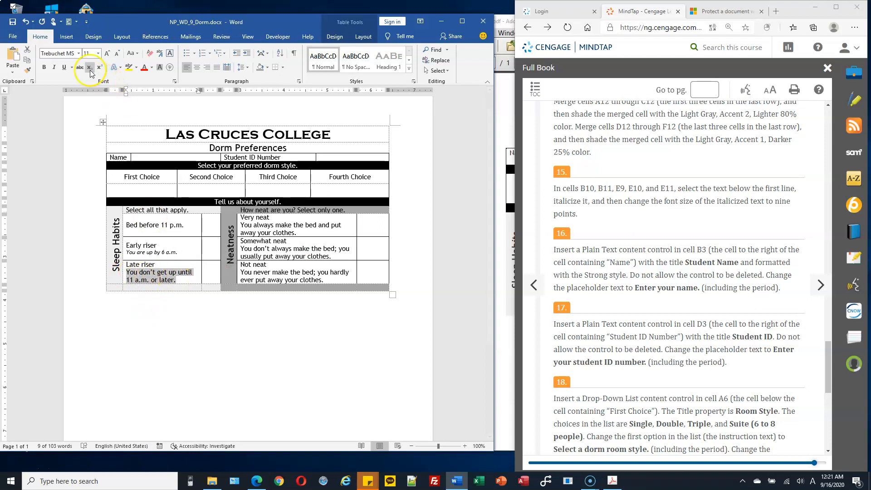
pyautogui.click(54, 67)
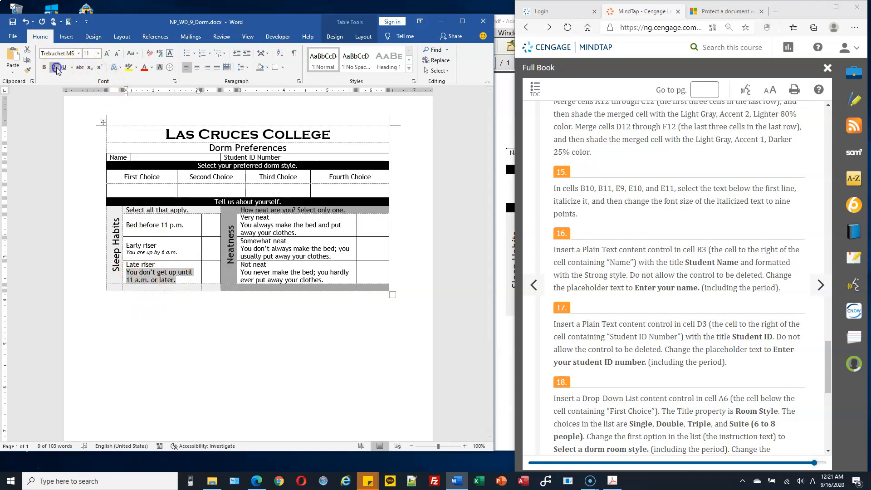
pyautogui.click(98, 53)
pyautogui.click(86, 73)
# Make the Somewhat neat and Not neat descriptions italic at 9 pt
pyautogui.click(293, 249)
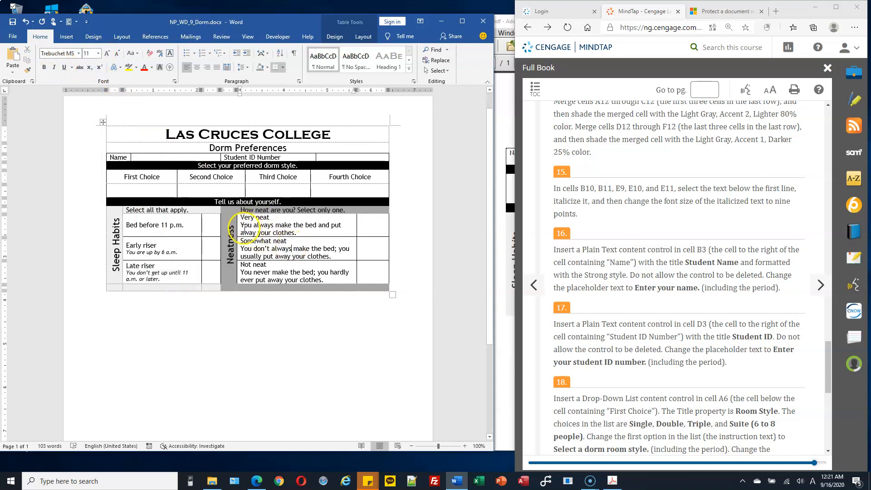
pyautogui.moveTo(241, 248); pyautogui.dragTo(339, 256)
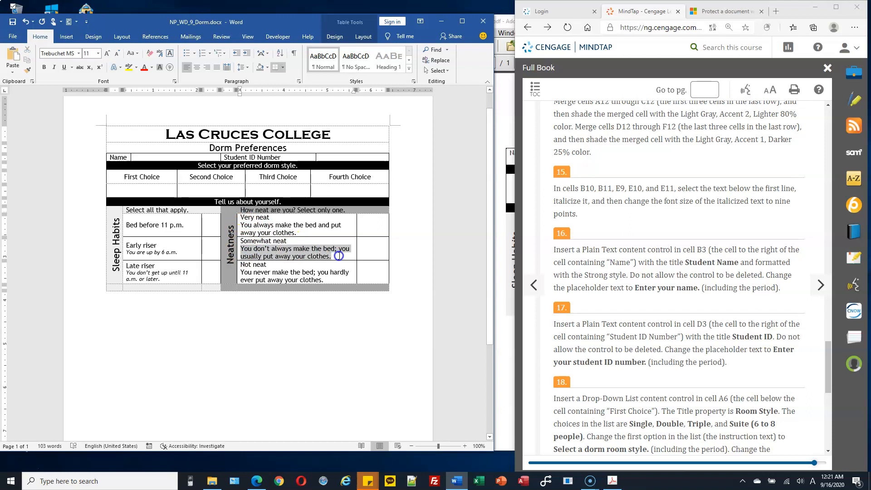
pyautogui.click(54, 68)
pyautogui.click(98, 53)
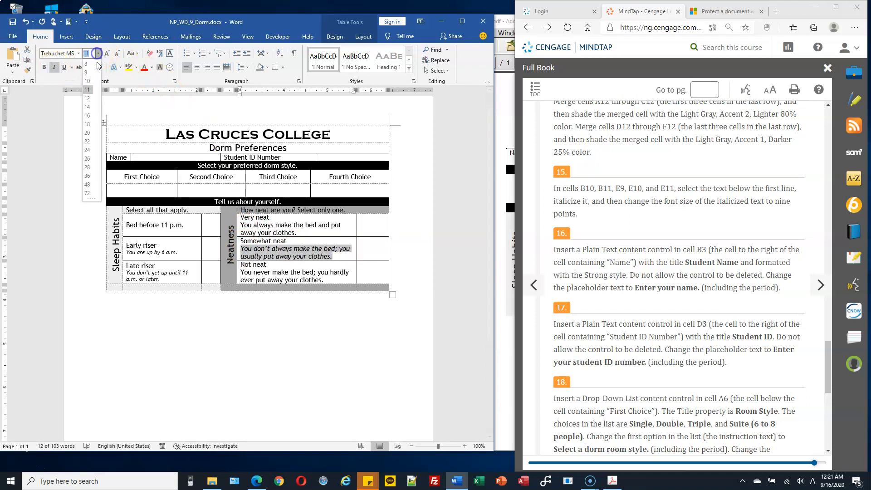
pyautogui.click(94, 73)
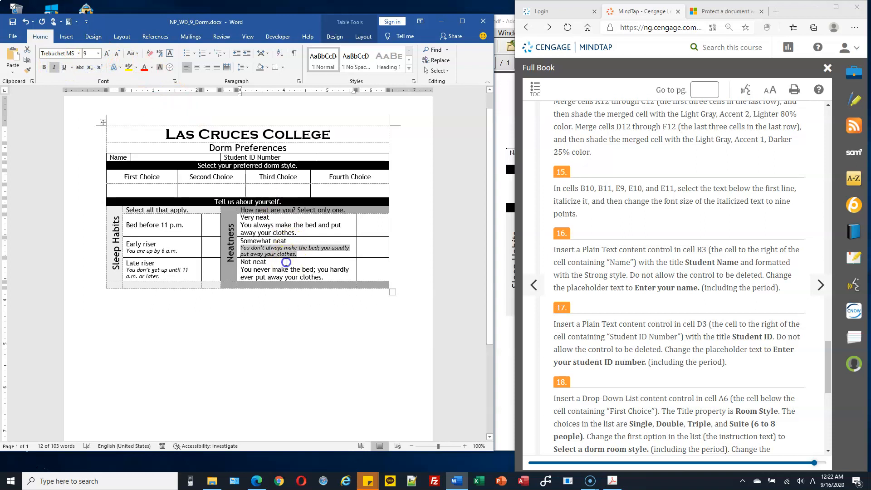
pyautogui.click(286, 263)
pyautogui.moveTo(241, 269); pyautogui.dragTo(325, 277)
pyautogui.click(54, 68)
pyautogui.click(98, 53)
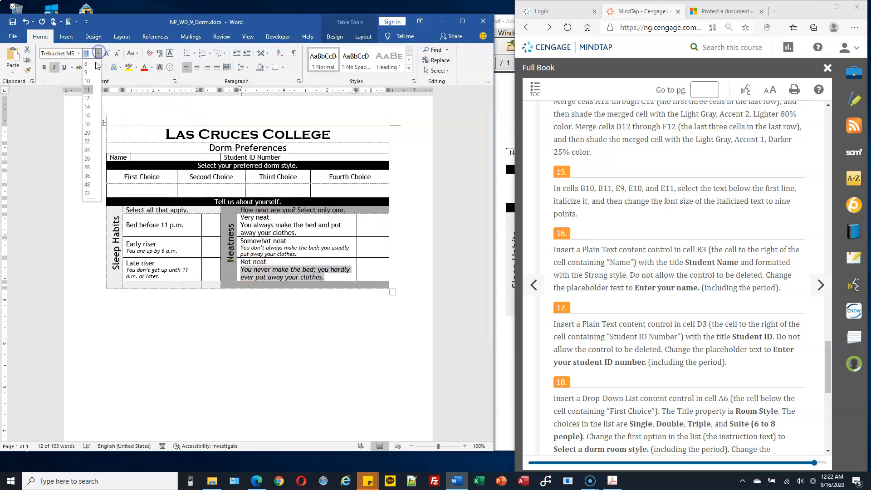
pyautogui.click(91, 73)
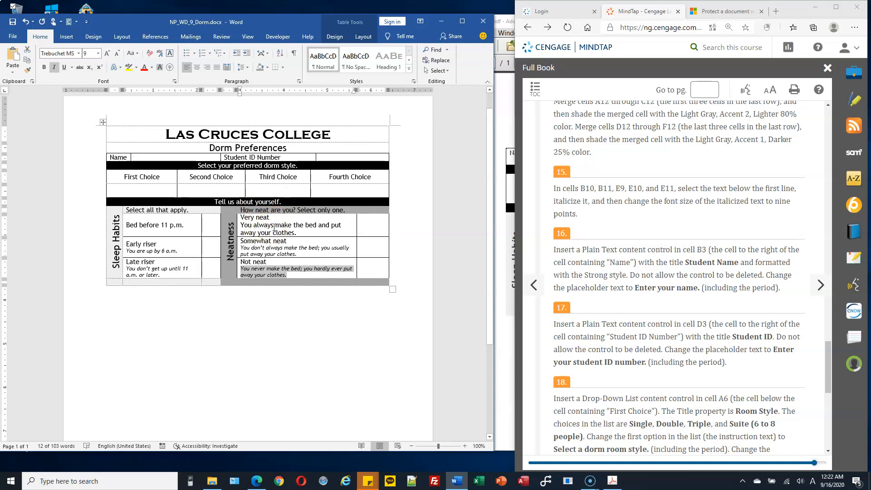
# Compare against the finished PDF and make the Very neat description italic at 9 pt
pyautogui.click(319, 229)
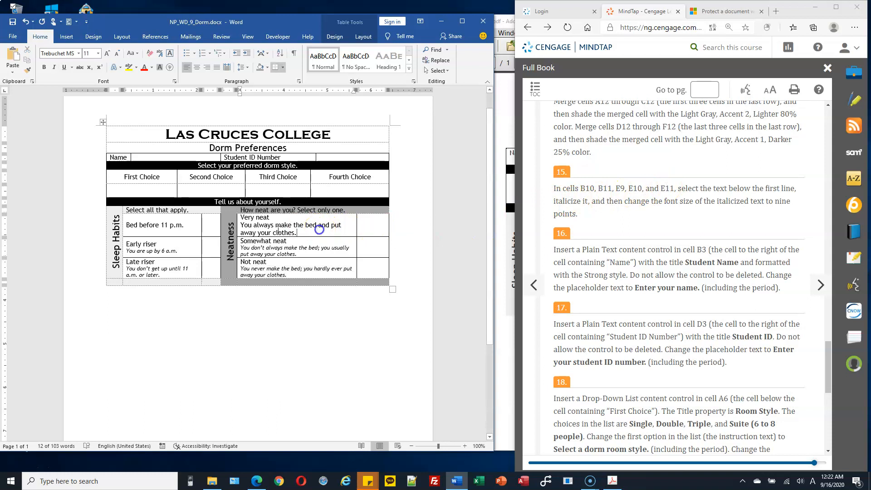
pyautogui.moveTo(240, 225); pyautogui.dragTo(312, 230)
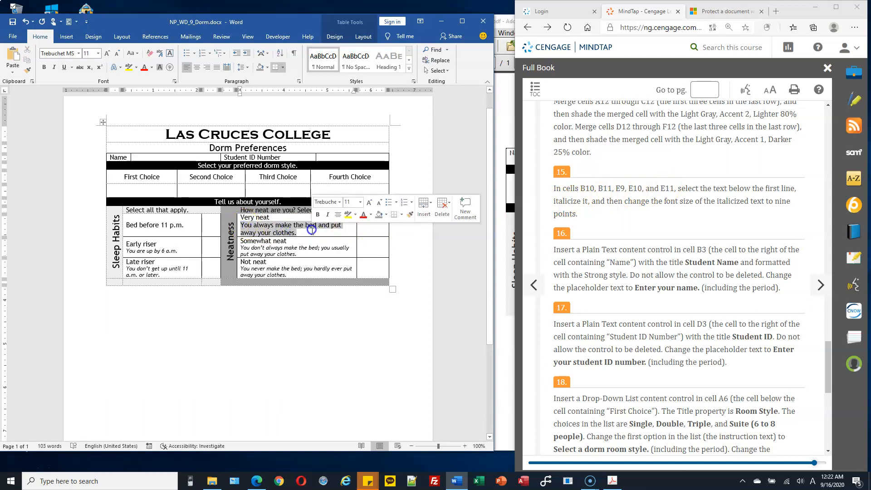
pyautogui.click(614, 482)
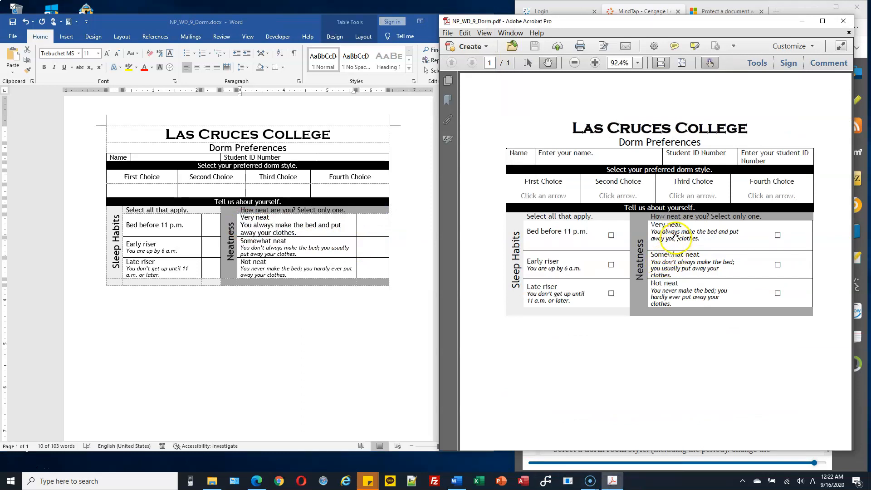
pyautogui.click(639, 11)
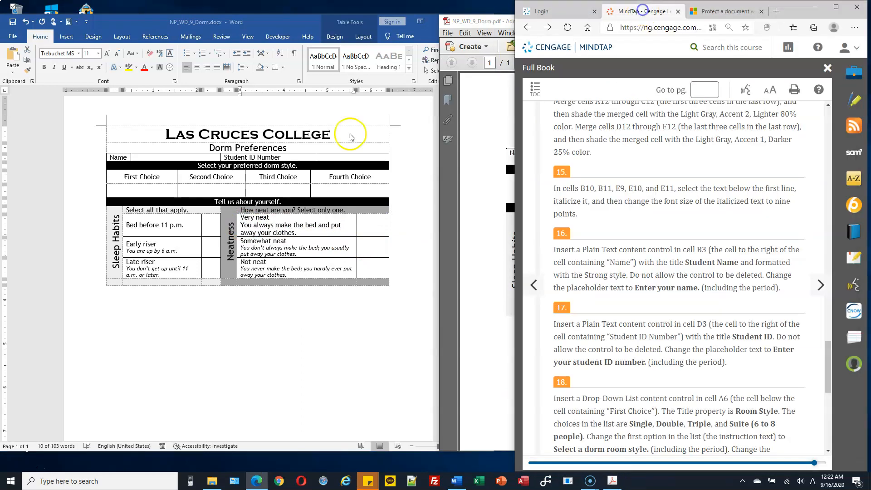
pyautogui.click(260, 222)
pyautogui.moveTo(241, 225); pyautogui.dragTo(297, 232)
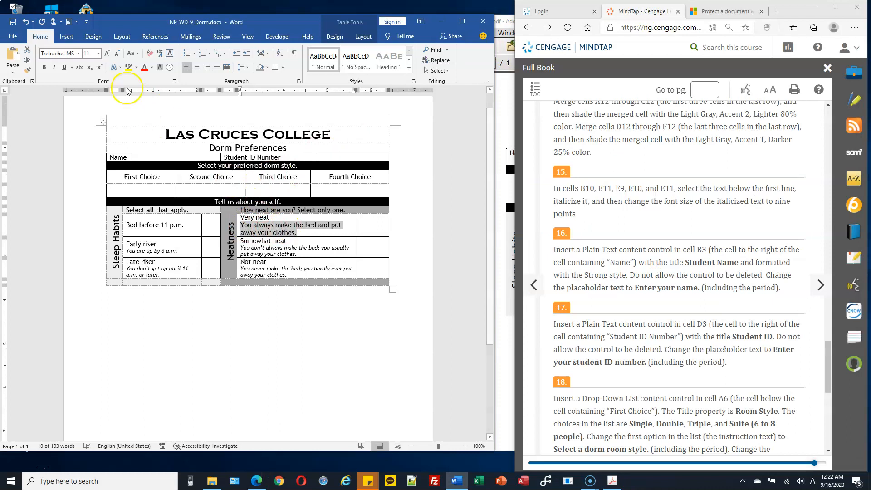
pyautogui.click(54, 68)
pyautogui.click(98, 53)
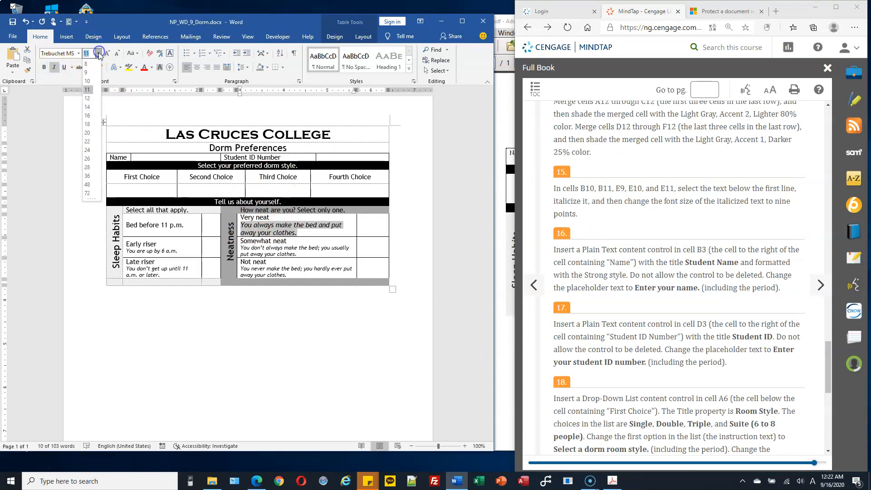
pyautogui.click(86, 72)
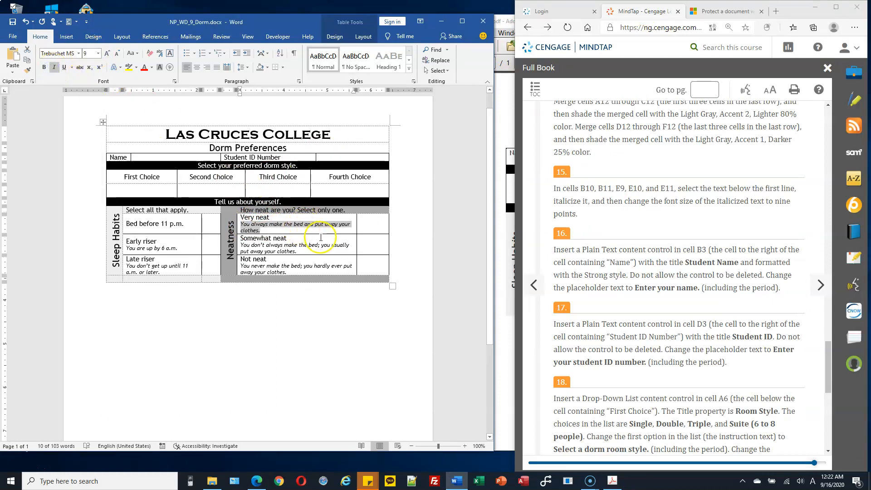
# Look up step 16 in the instructions and place the cursor in cell B3 beside Name
pyautogui.scroll(3, 321, 237)
pyautogui.scroll(1, 321, 237)
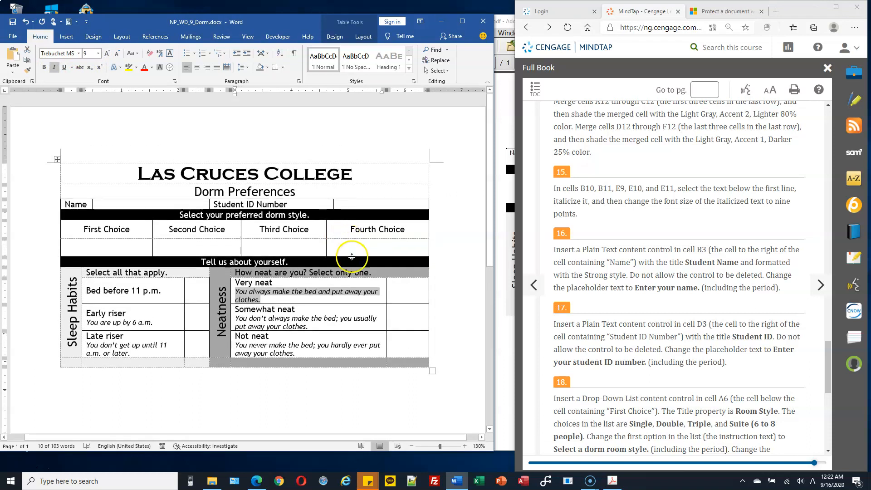
pyautogui.scroll(1, 351, 257)
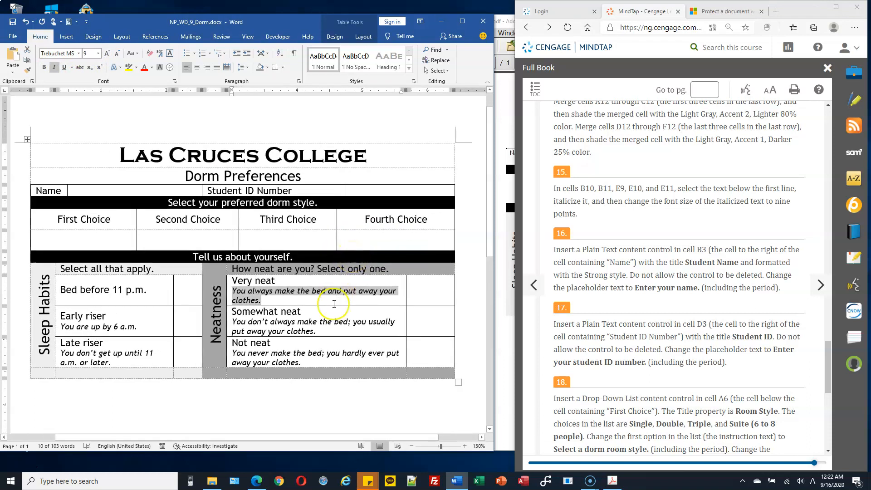
pyautogui.click(313, 301)
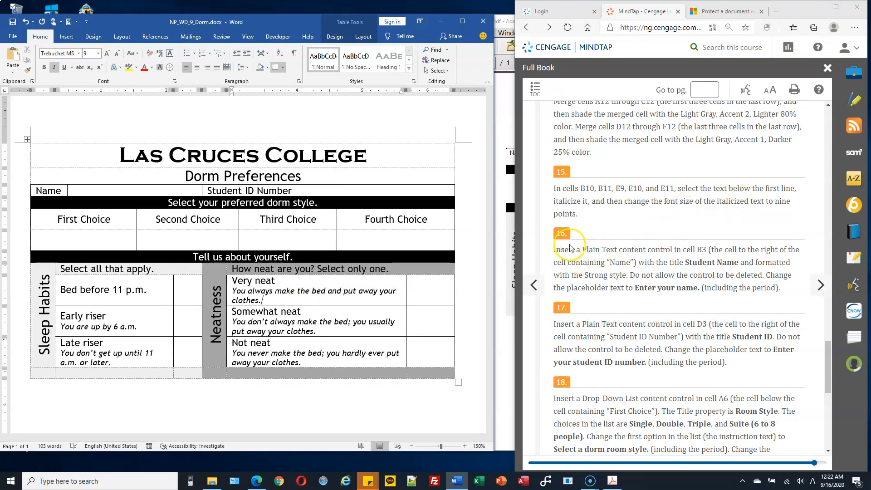
pyautogui.scroll(-1, 572, 248)
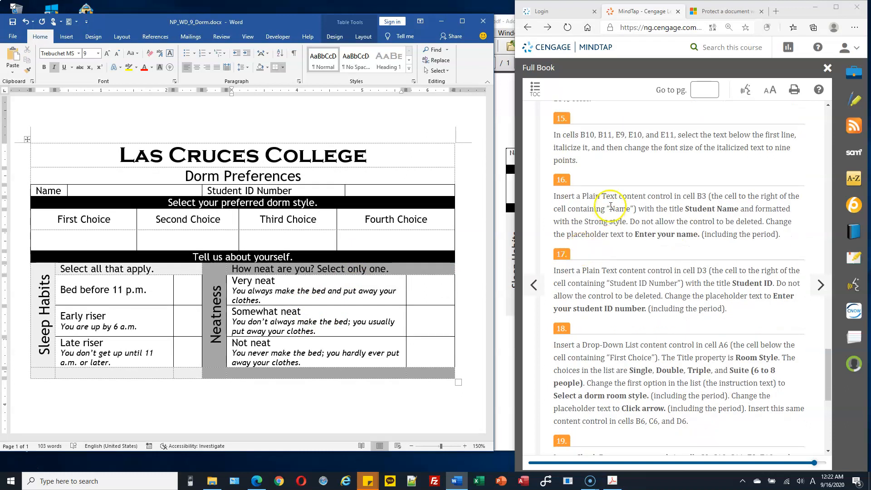
pyautogui.moveTo(675, 197); pyautogui.dragTo(639, 196)
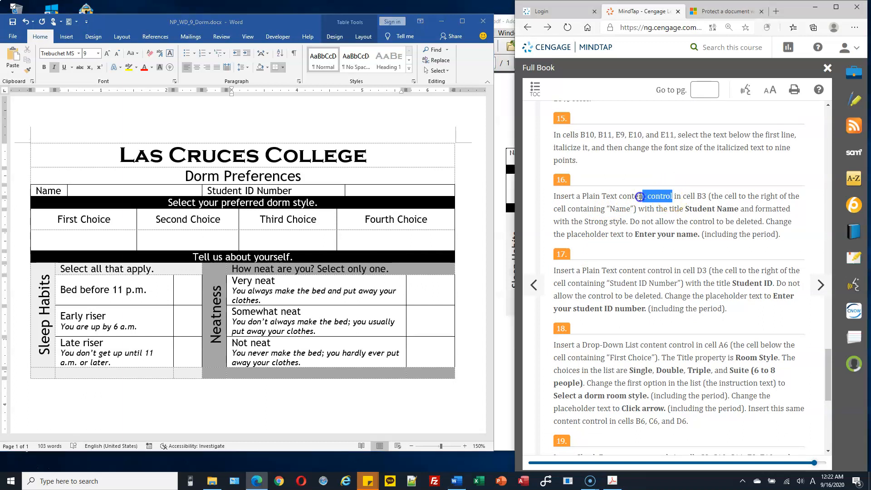
pyautogui.doubleClick(701, 196)
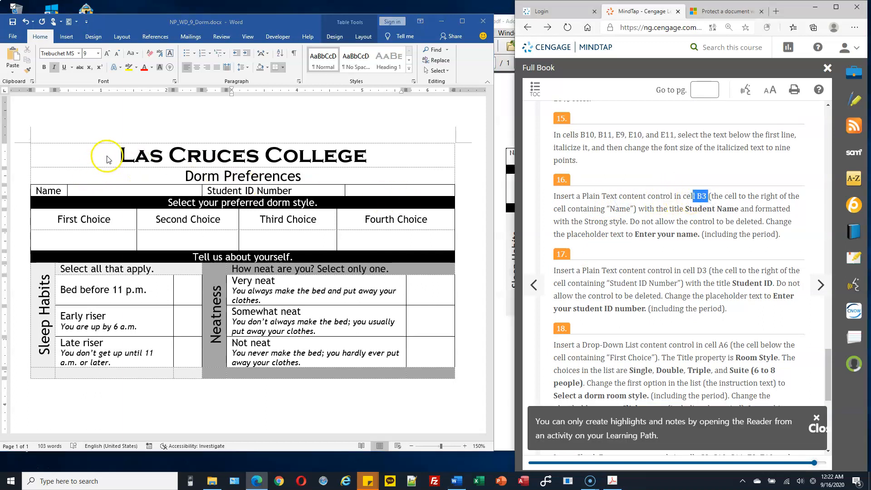
pyautogui.click(59, 190)
pyautogui.click(105, 190)
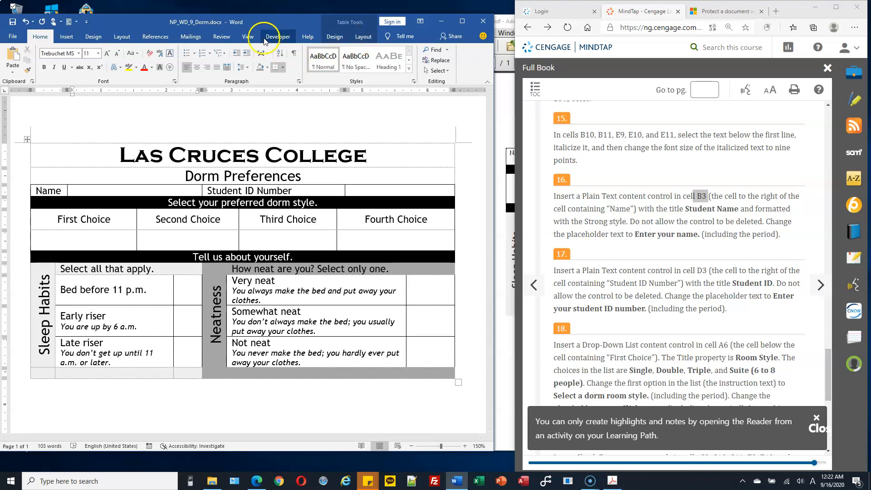
# Add an undeletable plain text content control in cell B3 with Student Name placeholder text
pyautogui.click(278, 37)
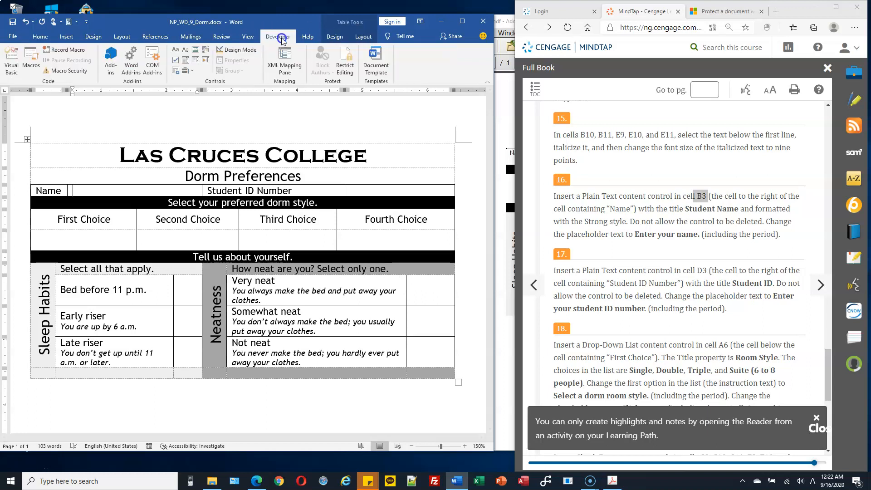
pyautogui.click(186, 50)
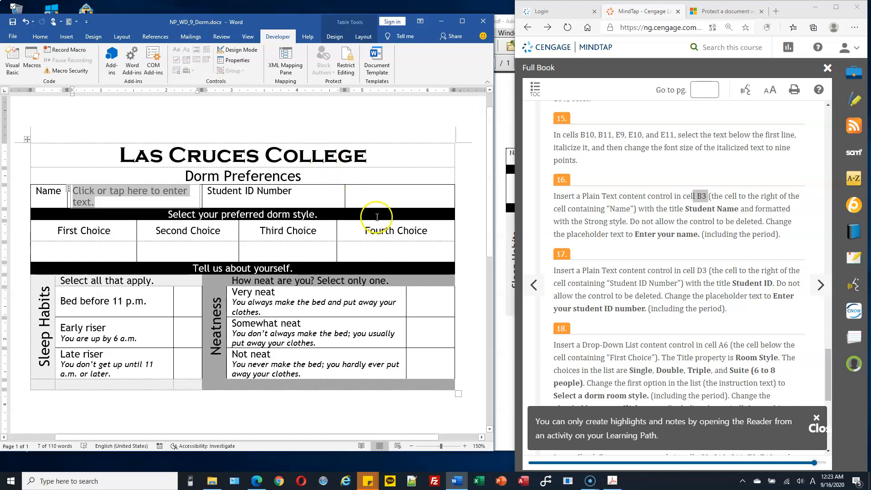
pyautogui.click(233, 60)
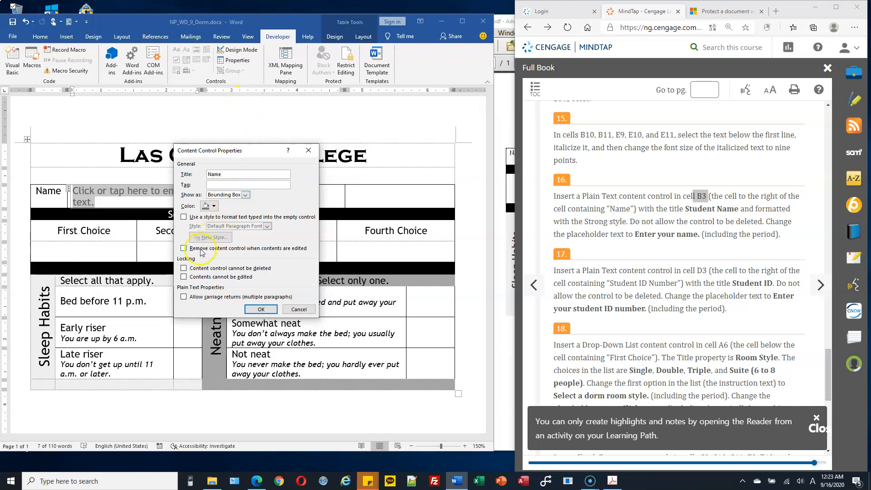
pyautogui.click(184, 268)
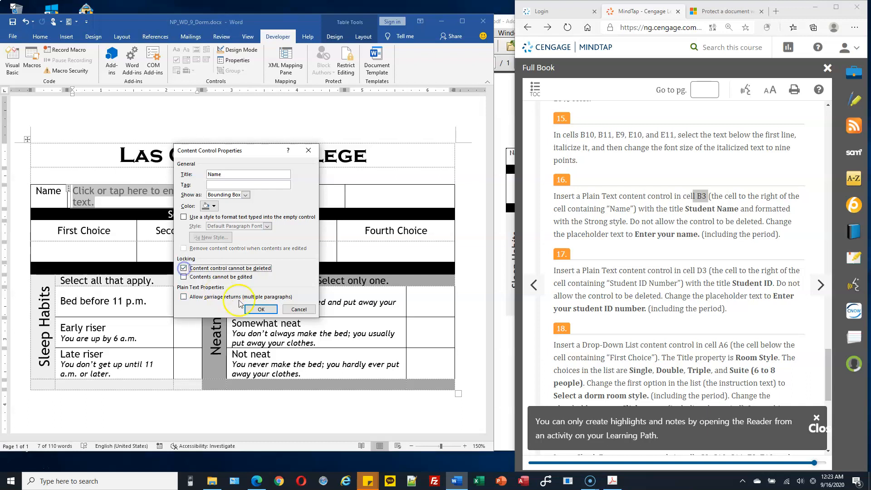
pyautogui.click(261, 309)
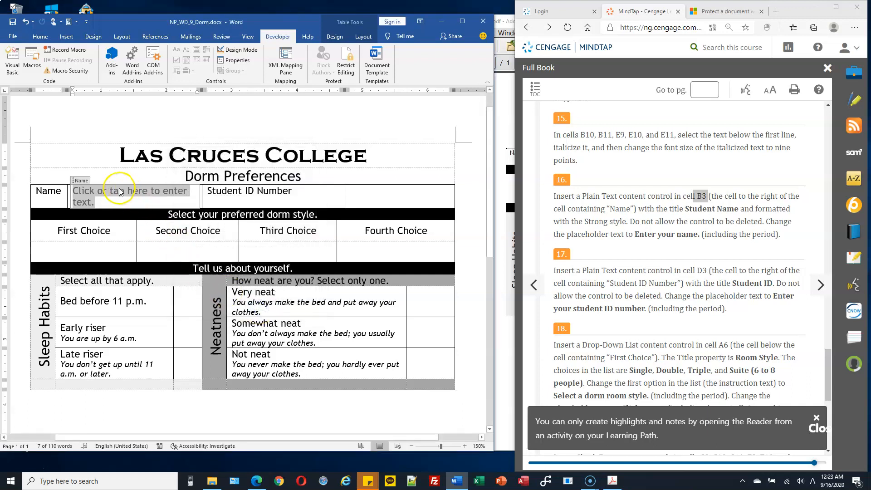
pyautogui.write('Student Name')
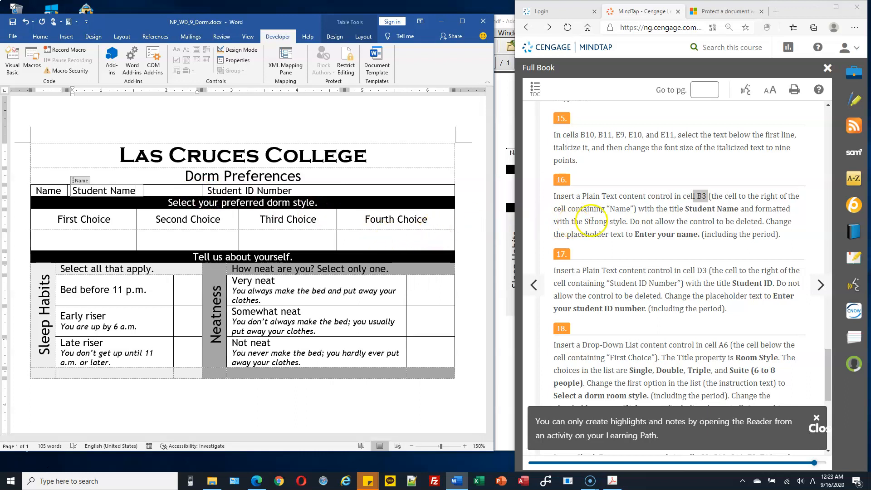
pyautogui.moveTo(75, 190); pyautogui.dragTo(136, 191)
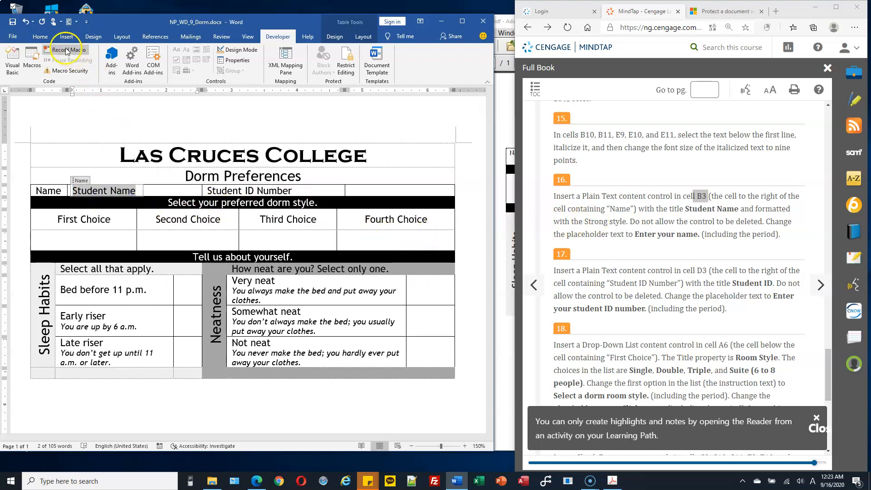
# Apply the Strong style to the Student Name placeholder text
pyautogui.click(40, 37)
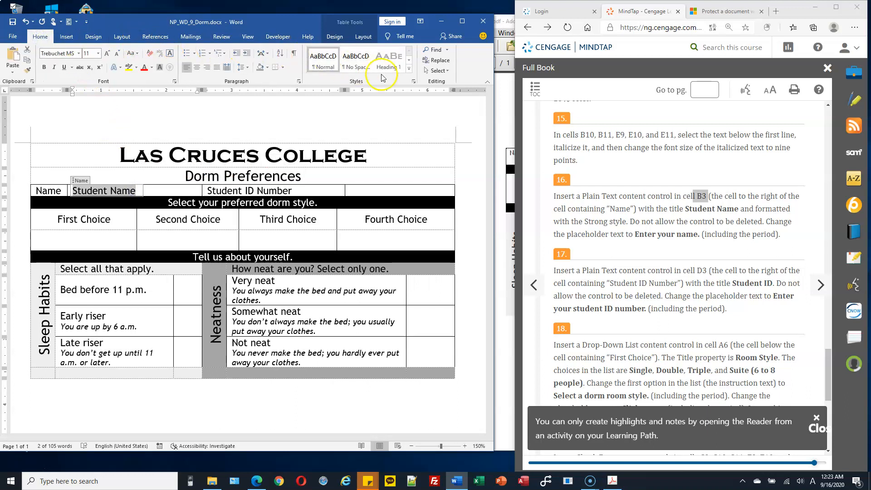
pyautogui.click(408, 71)
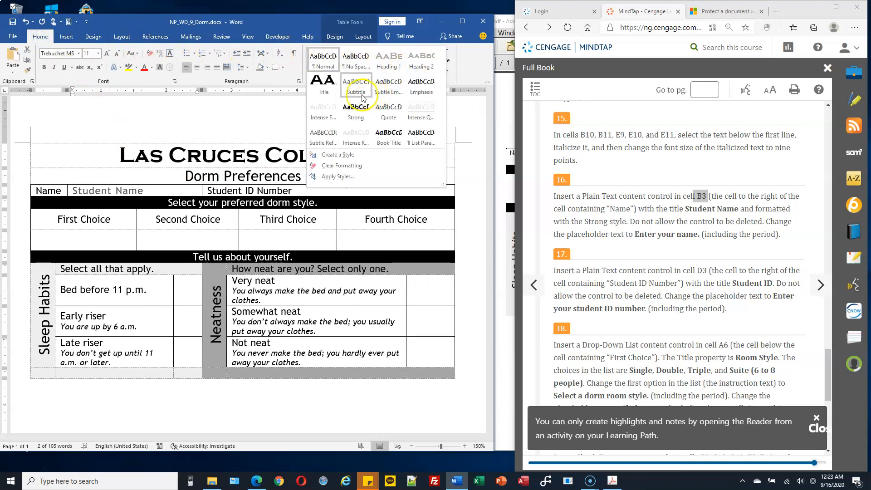
pyautogui.click(356, 110)
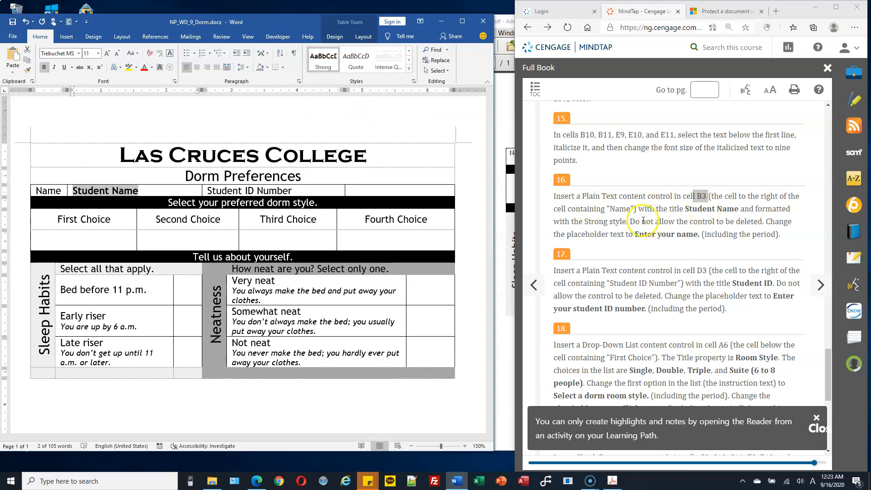
# Replace the Name field's placeholder text with the student's name
pyautogui.moveTo(633, 234); pyautogui.dragTo(686, 234)
pyautogui.click(125, 192)
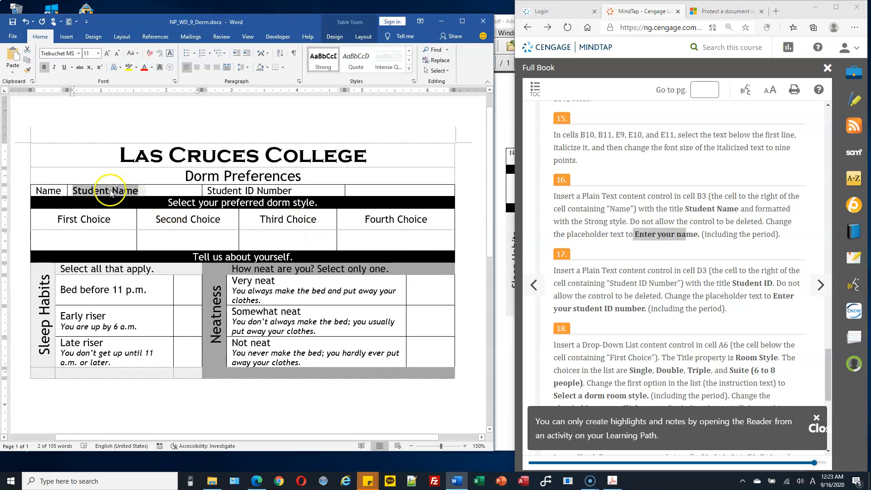
pyautogui.click(107, 192)
pyautogui.moveTo(74, 191); pyautogui.dragTo(137, 191)
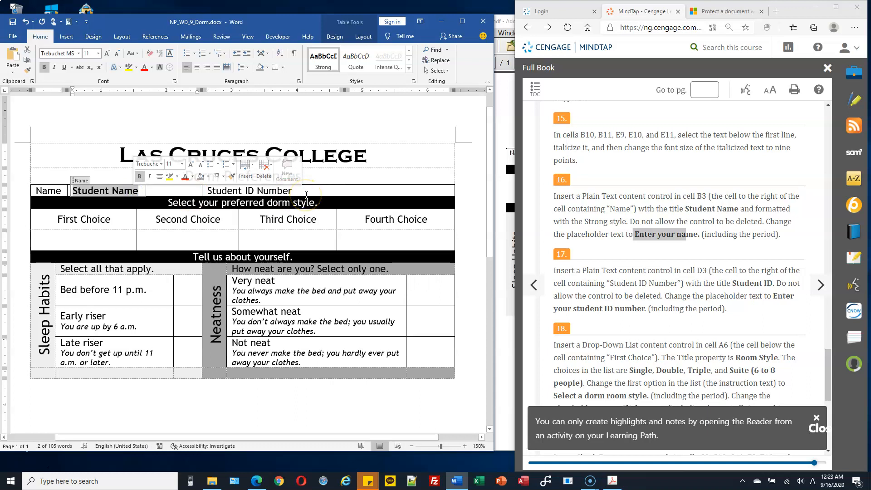
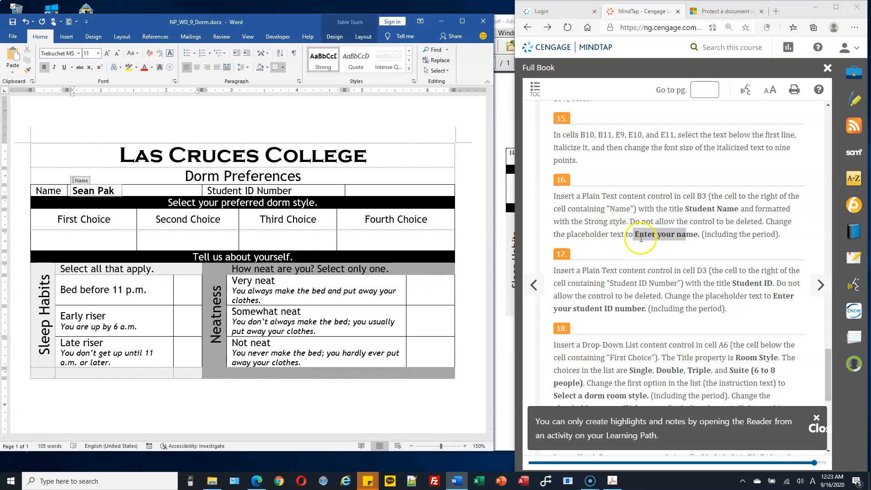
pyautogui.click(702, 239)
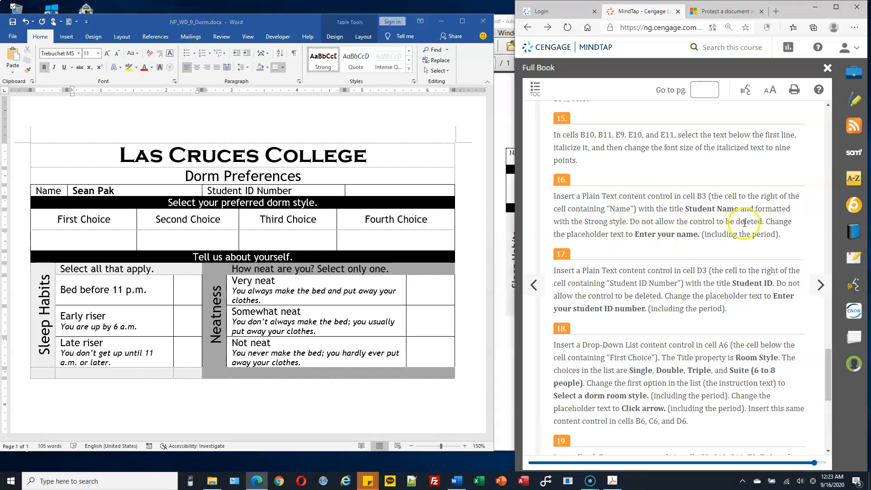
pyautogui.scroll(-2, 589, 272)
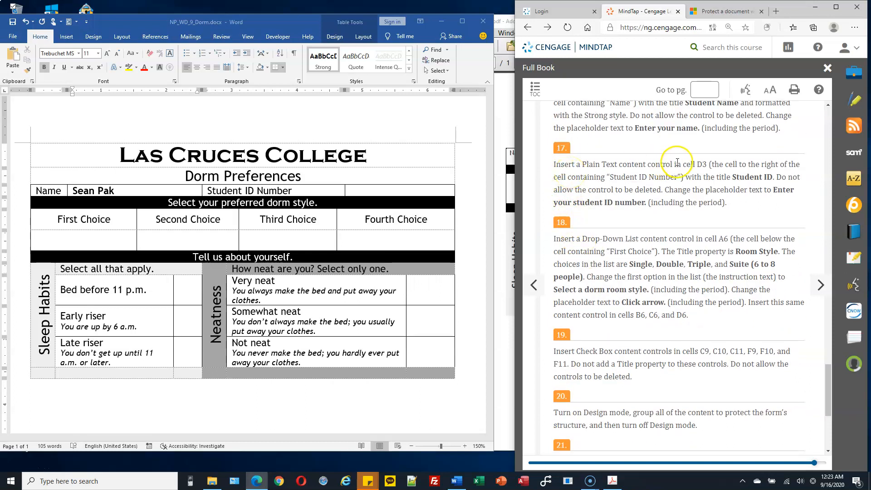
pyautogui.click(56, 187)
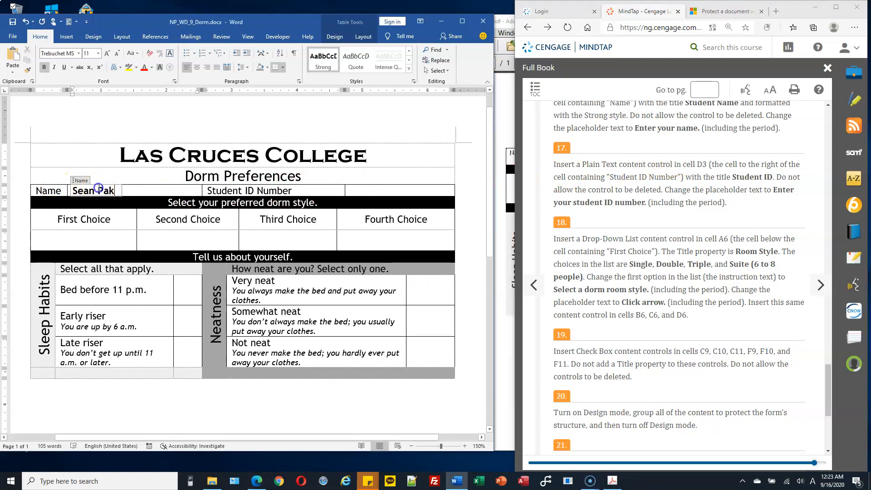
pyautogui.click(228, 187)
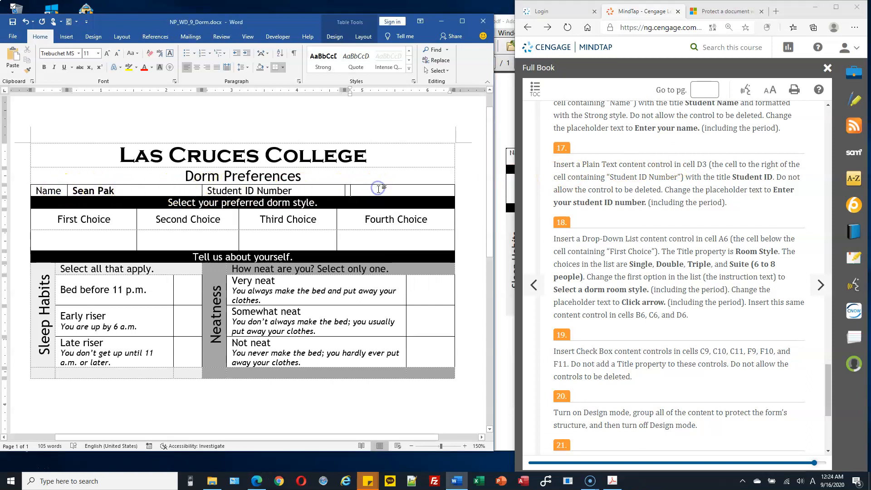
# Add an undeletable plain text control titled Student ID reading 'Enter your student ID number.'
pyautogui.click(284, 38)
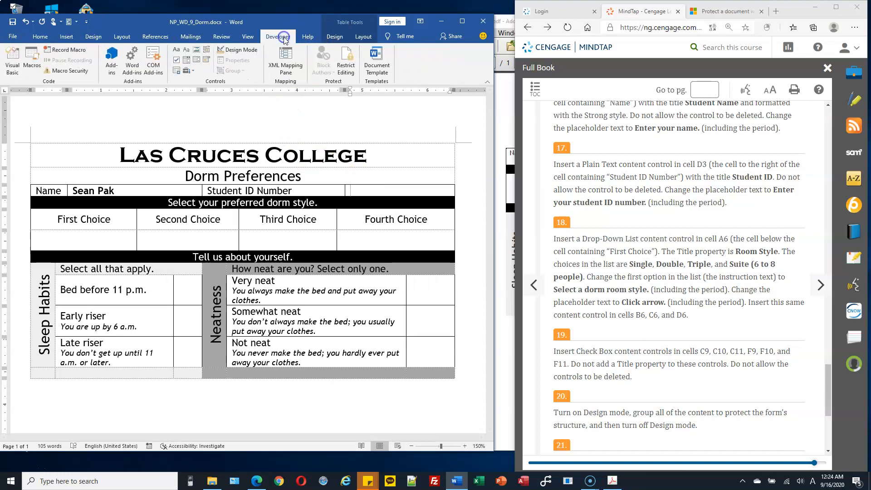
pyautogui.click(186, 50)
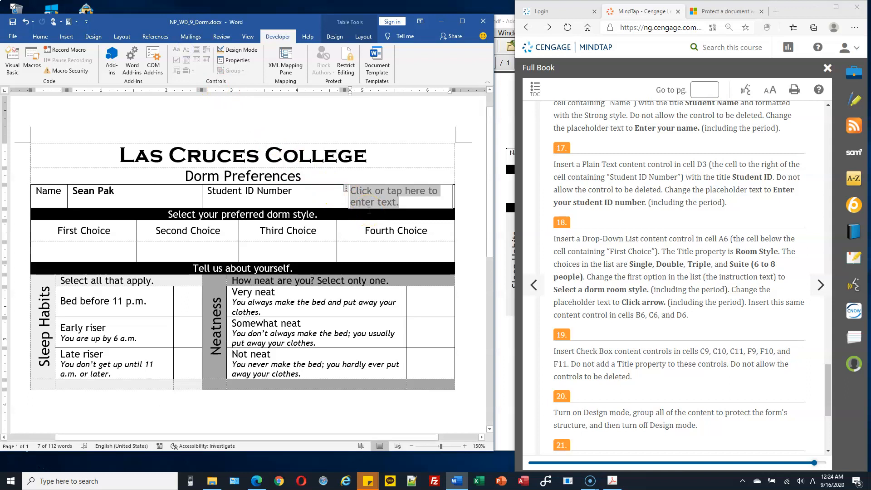
pyautogui.write('S')
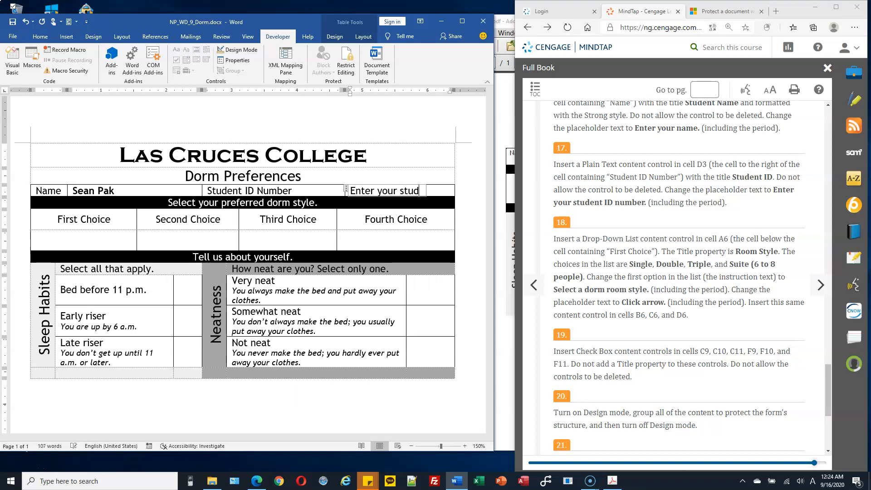
pyautogui.write('number.')
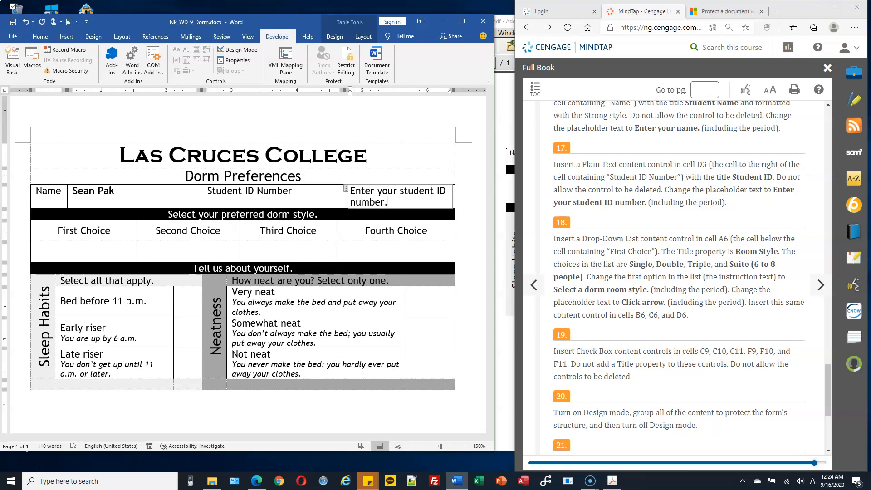
pyautogui.click(238, 62)
pyautogui.click(246, 174)
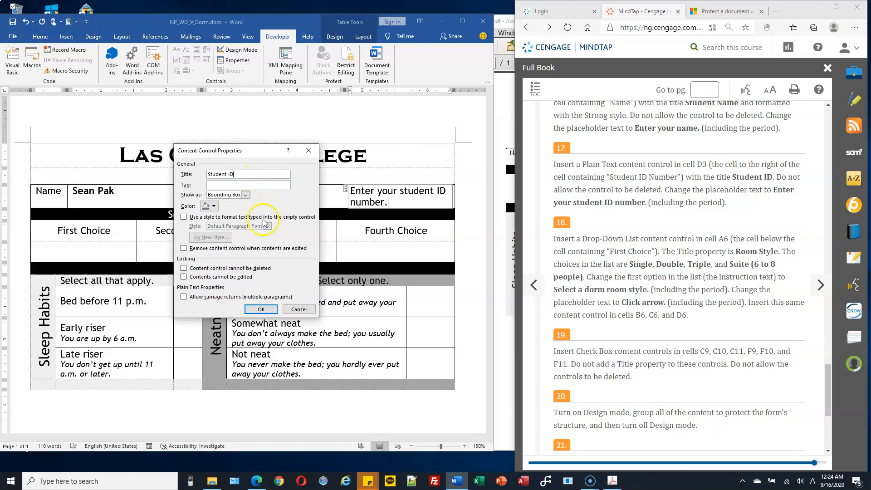
pyautogui.click(184, 268)
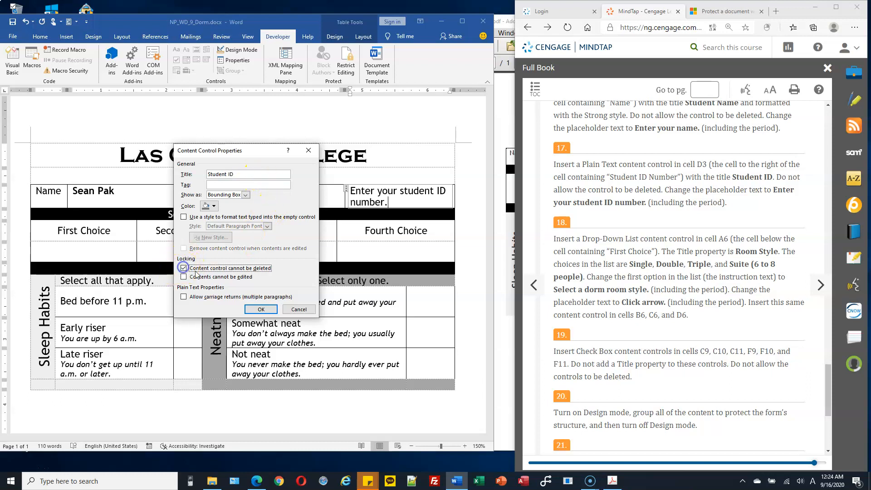
pyautogui.click(261, 309)
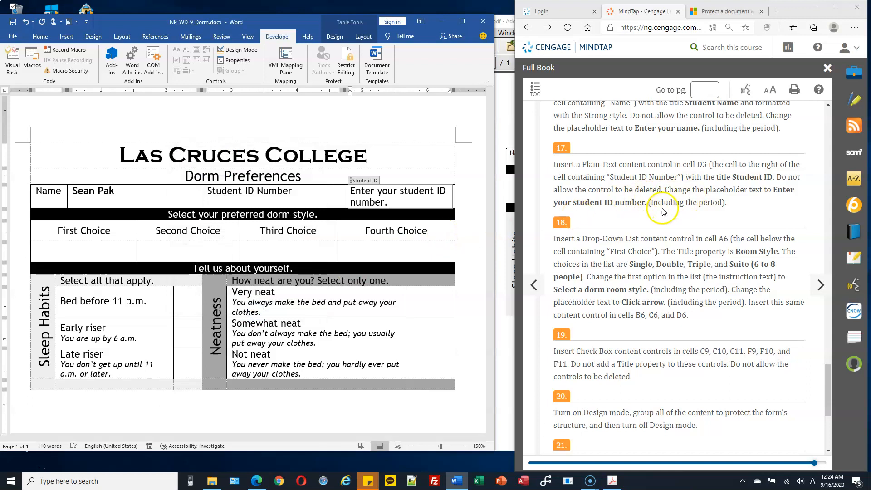
pyautogui.scroll(-1, 662, 211)
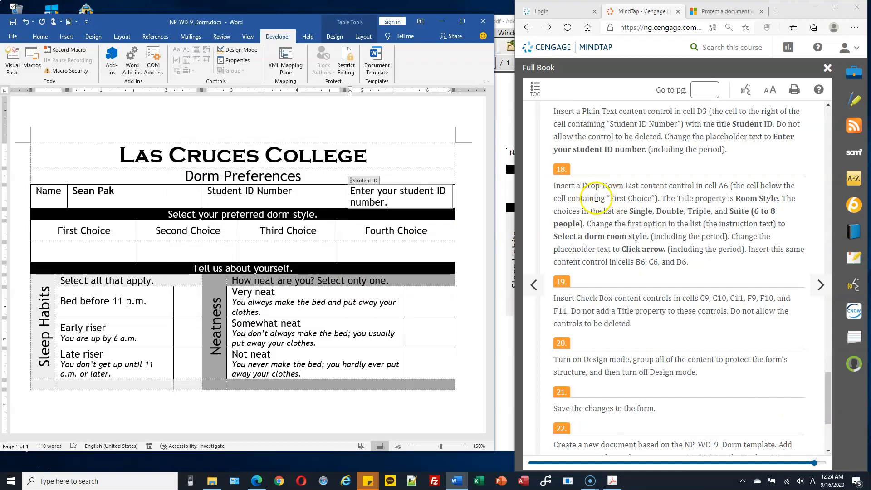
# Insert a drop-down list content control in cell A6 under First Choice
pyautogui.doubleClick(728, 187)
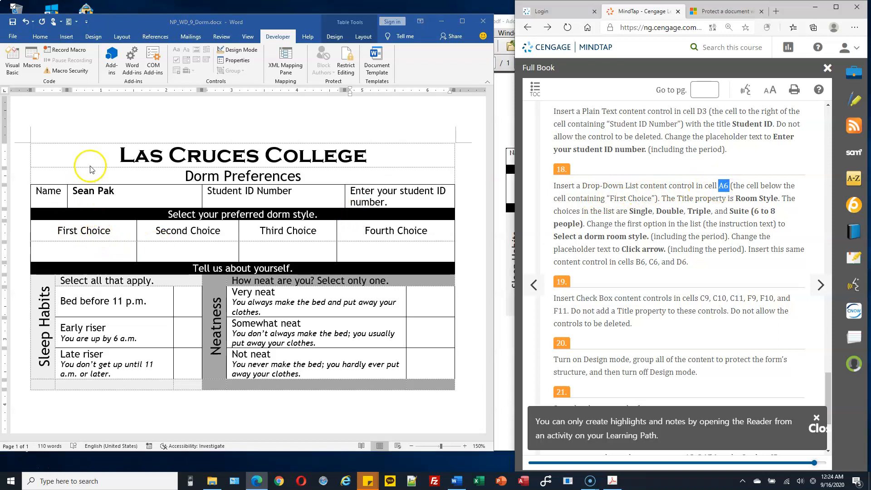
pyautogui.click(75, 252)
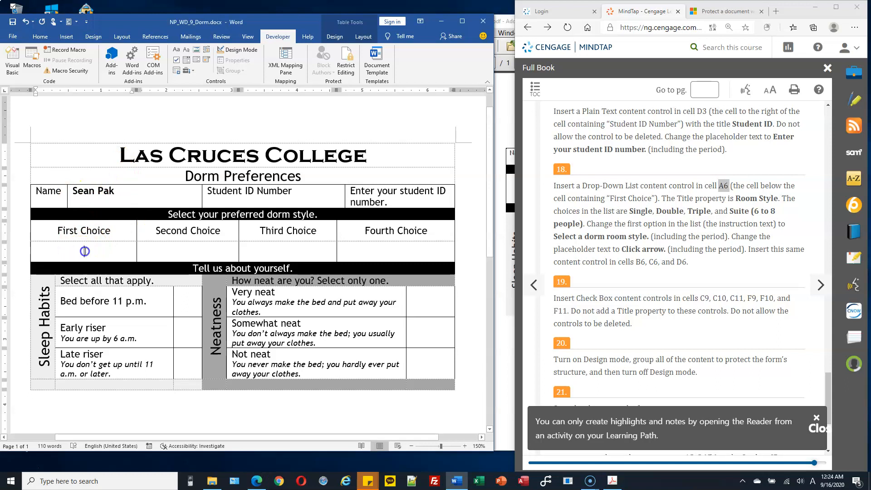
pyautogui.click(197, 63)
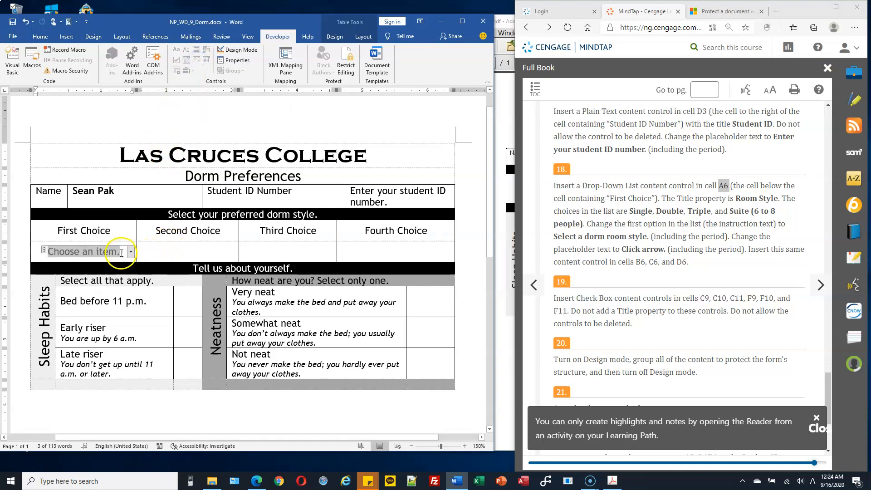
pyautogui.click(188, 118)
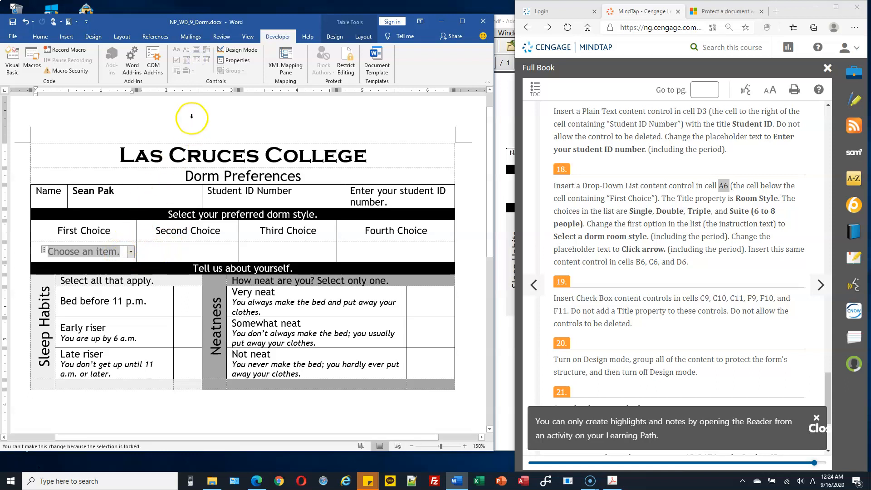
pyautogui.click(237, 64)
# Make the Room Style drop-down undeletable, listing Single, Double, Tiple and Suit (6 to 8 people)
pyautogui.click(236, 64)
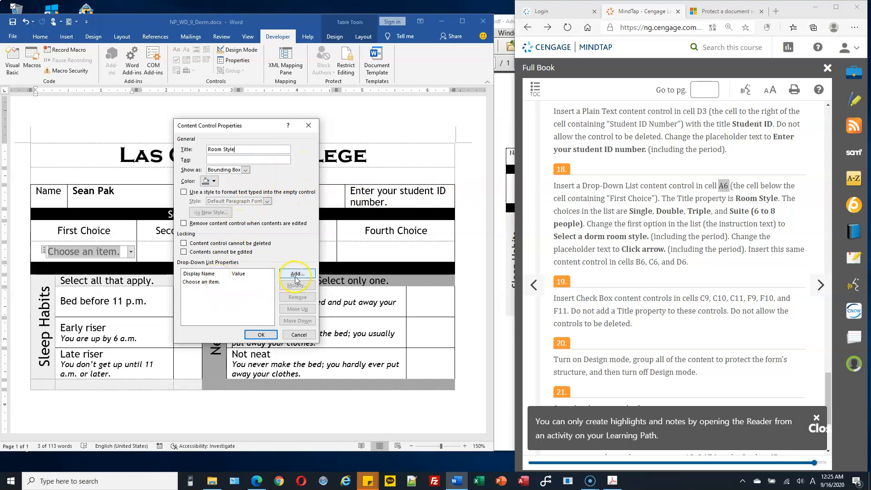
pyautogui.click(210, 243)
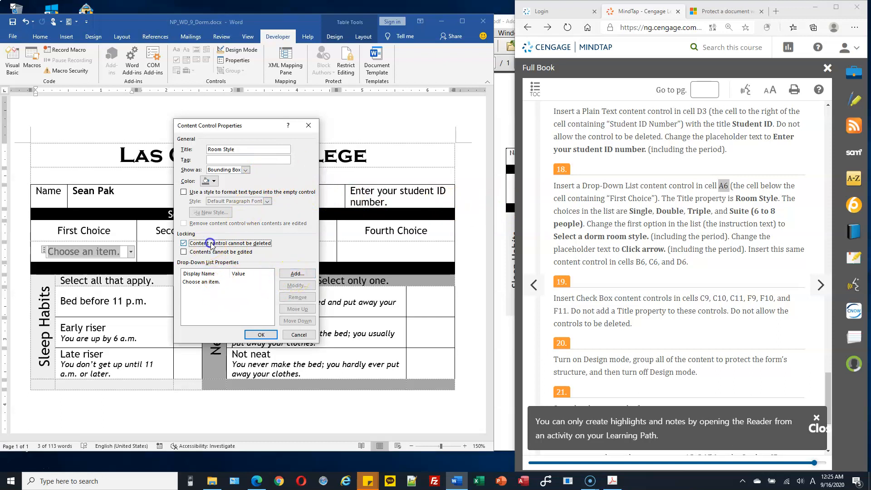
pyautogui.click(291, 274)
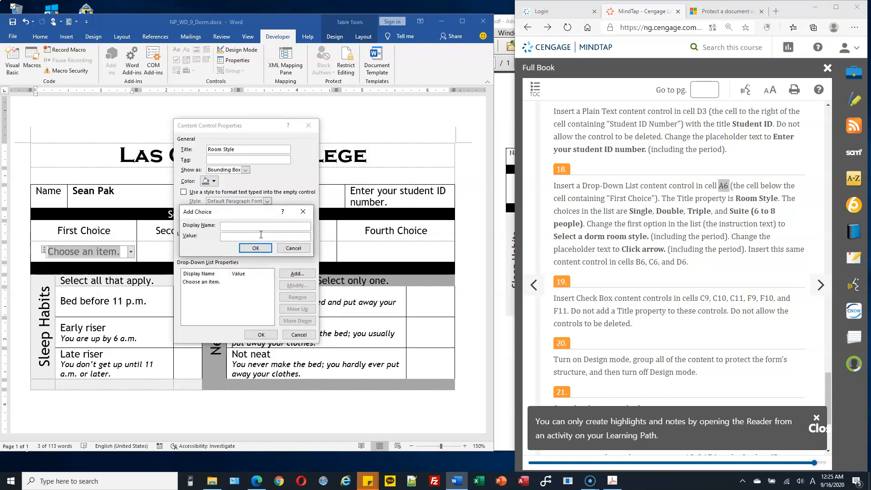
pyautogui.press('Return')
pyautogui.press('Return')
pyautogui.press('Return')
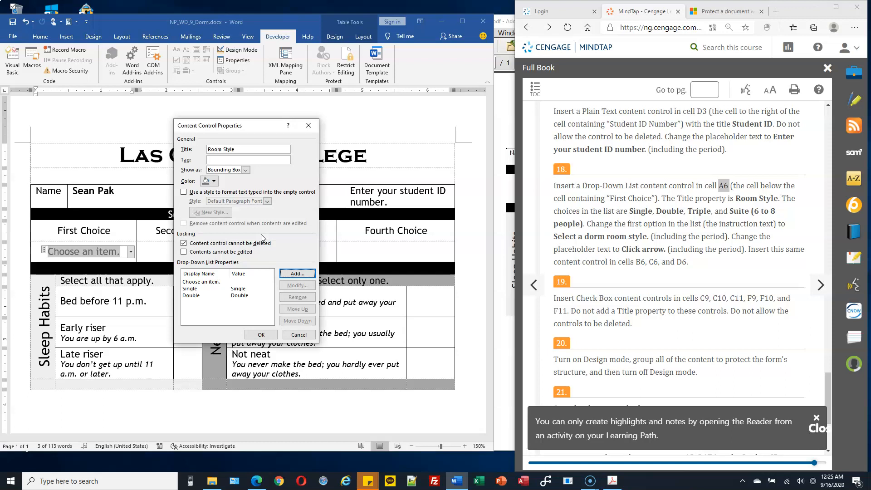
pyautogui.press('Return')
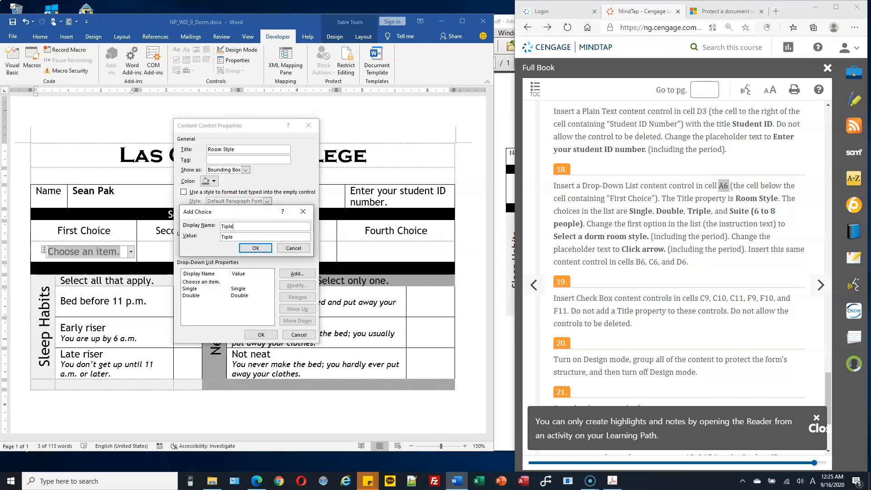
pyautogui.press('Return')
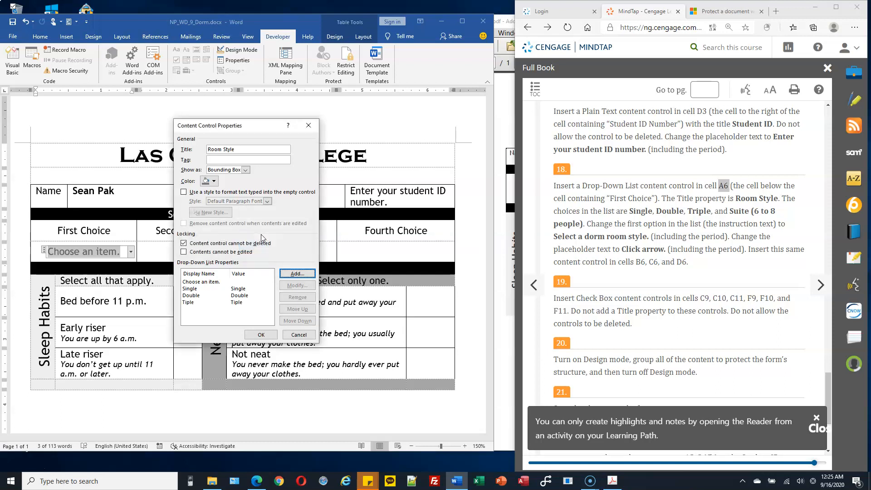
pyautogui.press('Return')
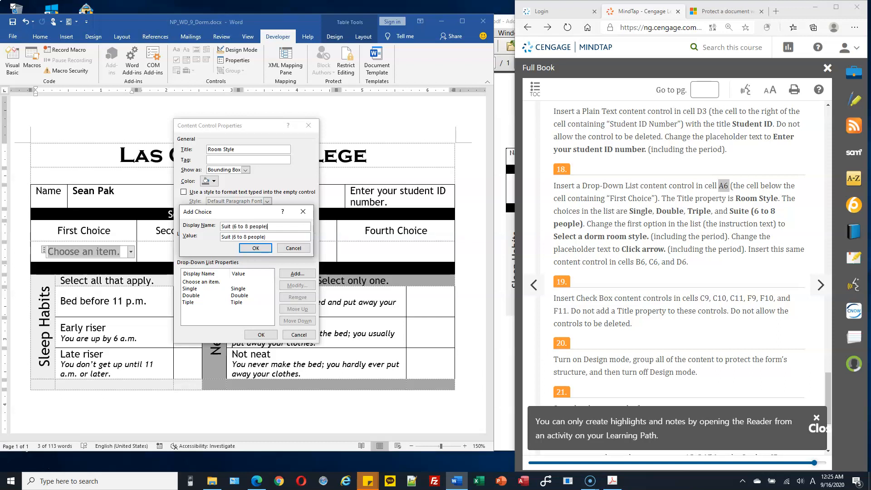
pyautogui.press('Return')
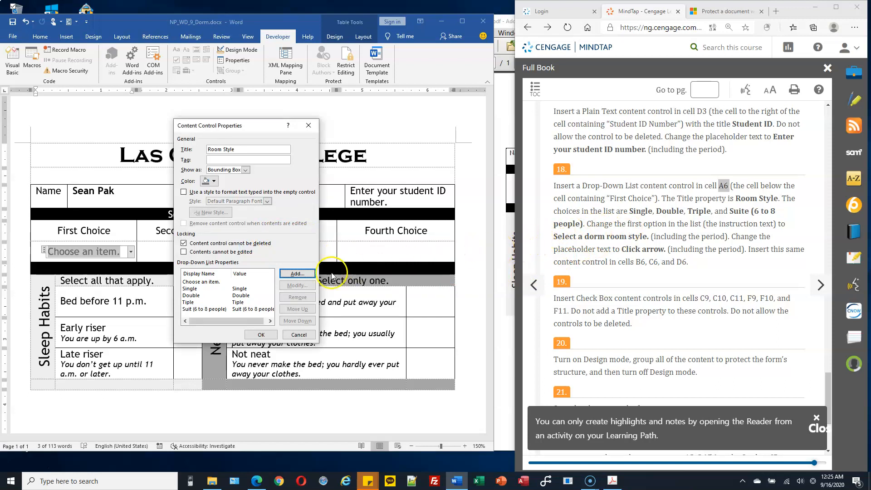
# Change the Room Style list's 'Choose an item.' entry to 'Select a dorm room style.' and apply the properties
pyautogui.click(204, 282)
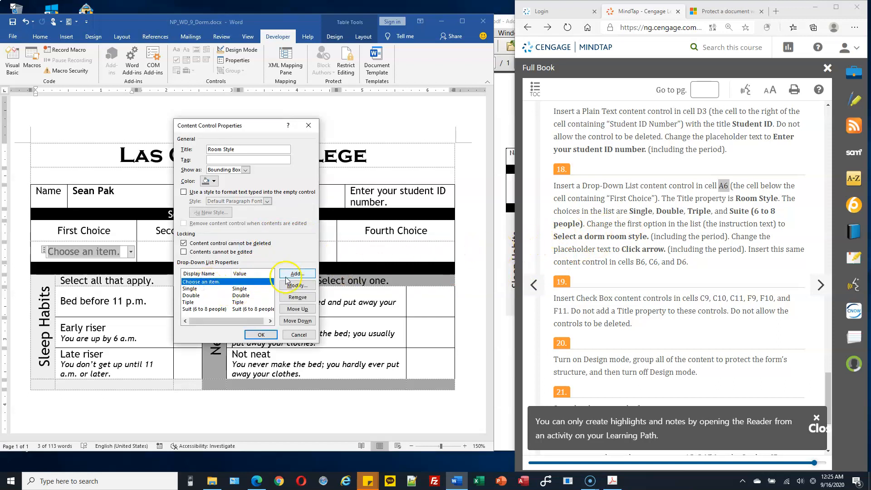
pyautogui.click(299, 287)
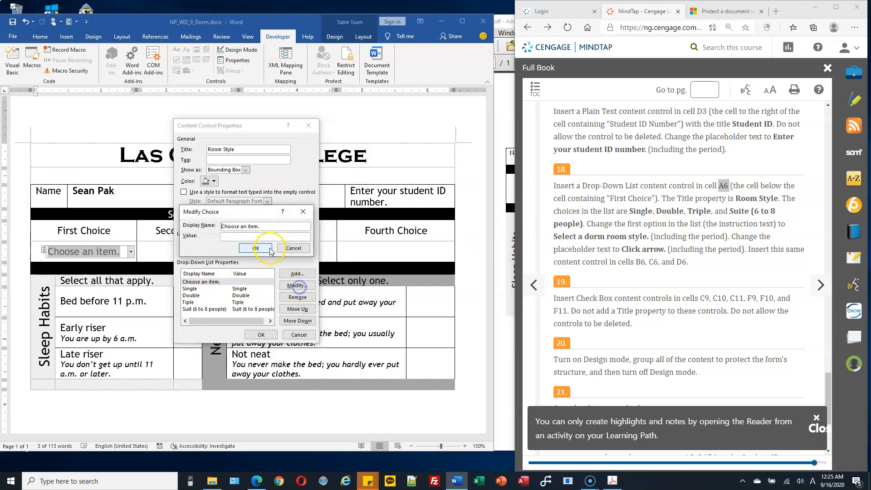
pyautogui.moveTo(276, 230); pyautogui.dragTo(212, 227)
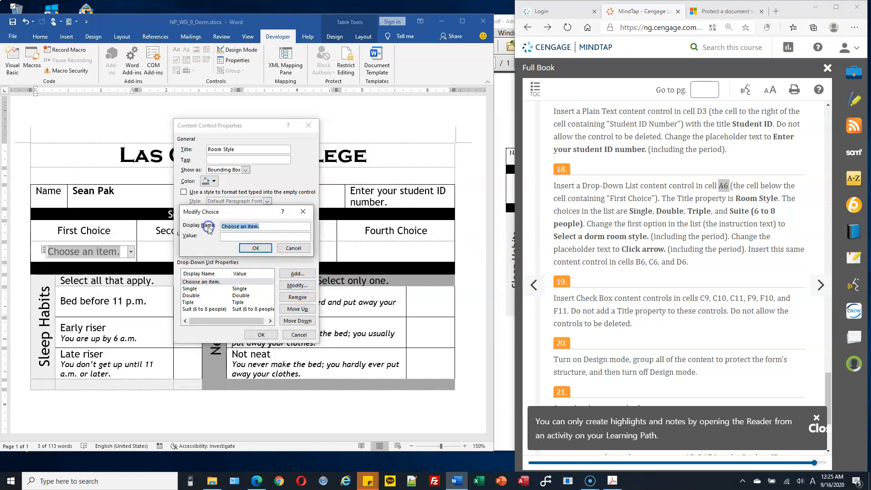
pyautogui.write('Select a dorm room style.')
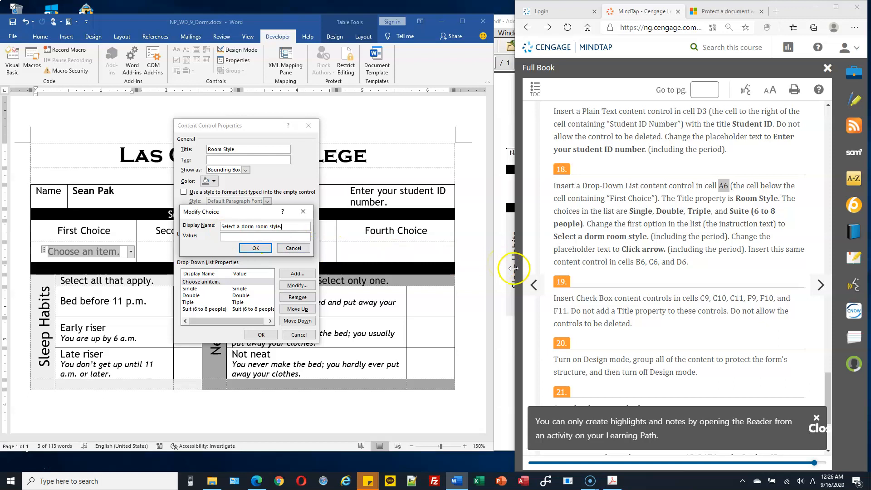
pyautogui.click(257, 248)
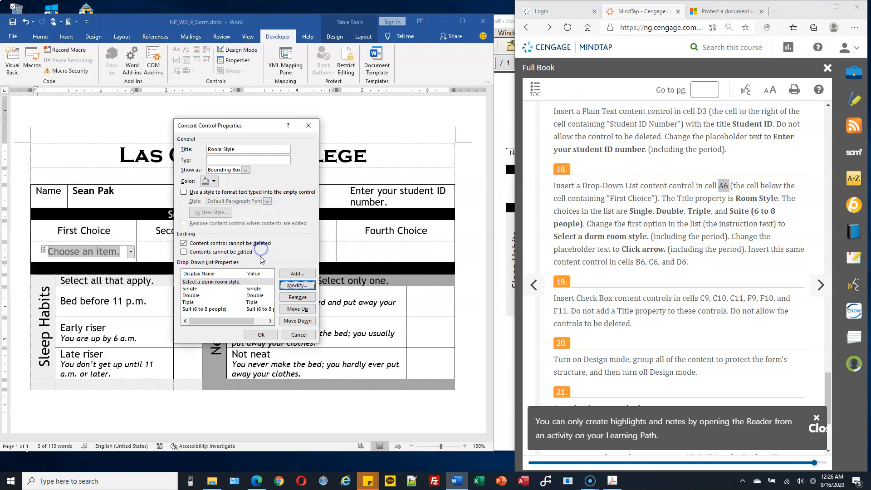
pyautogui.click(261, 335)
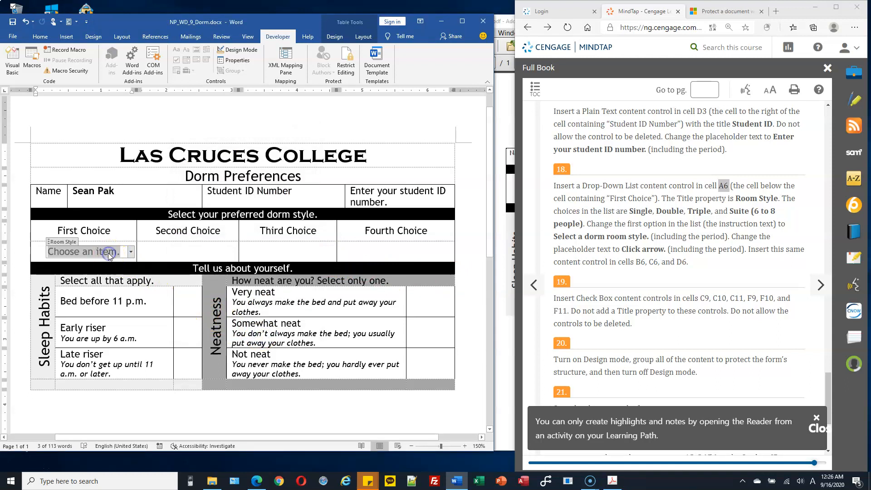
# Test the First Choice drop-down by choosing Single, then reset it to its first entry
pyautogui.click(131, 252)
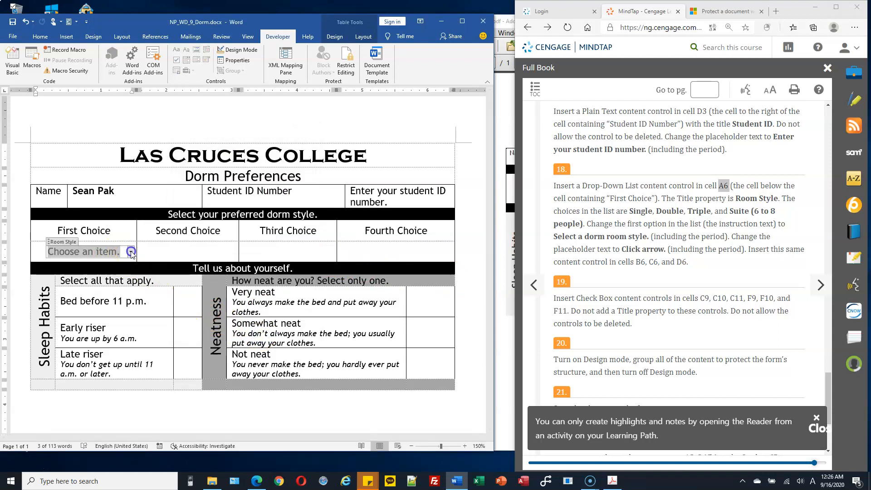
pyautogui.click(130, 253)
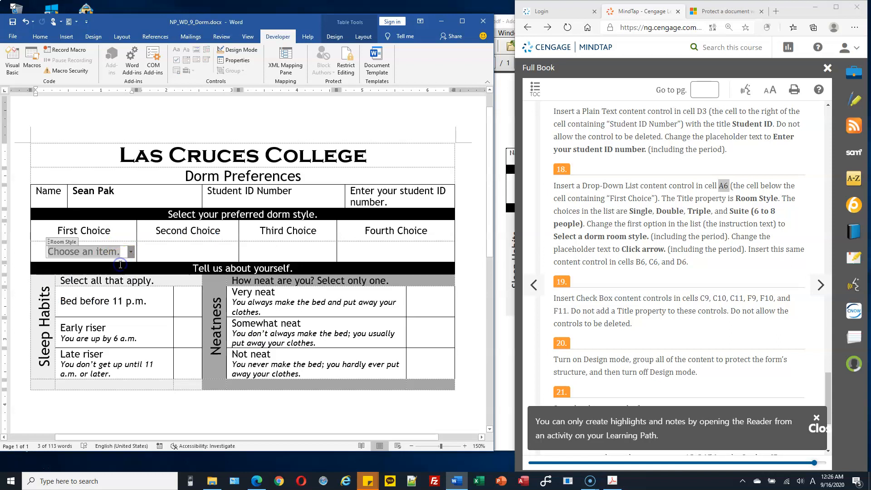
pyautogui.click(130, 253)
pyautogui.click(127, 262)
pyautogui.click(131, 252)
pyautogui.click(111, 272)
pyautogui.click(107, 252)
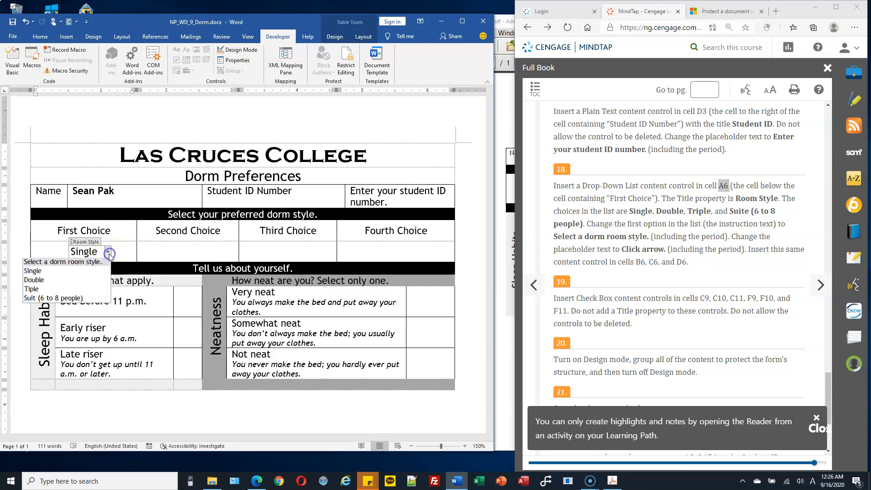
pyautogui.click(99, 261)
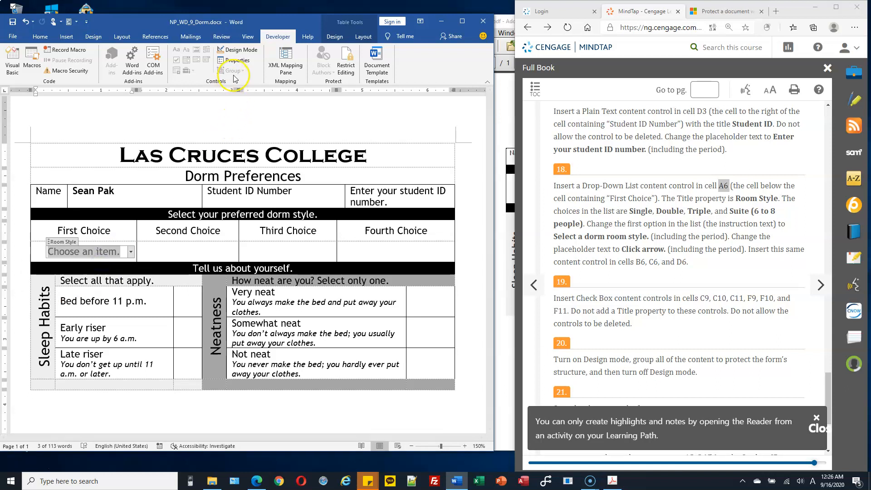
pyautogui.click(110, 329)
# Copy the Room Style drop-down into the Second, Third and Fourth Choice cells
pyautogui.click(638, 249)
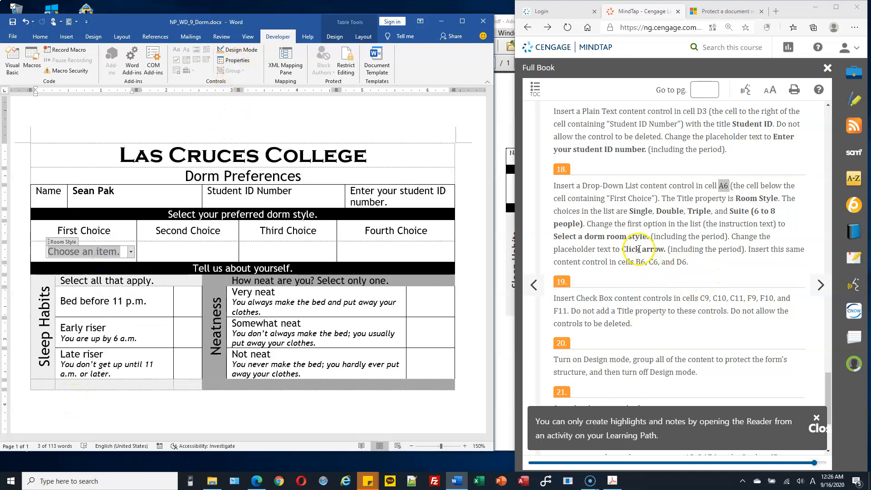
pyautogui.click(211, 250)
pyautogui.click(277, 250)
pyautogui.click(389, 249)
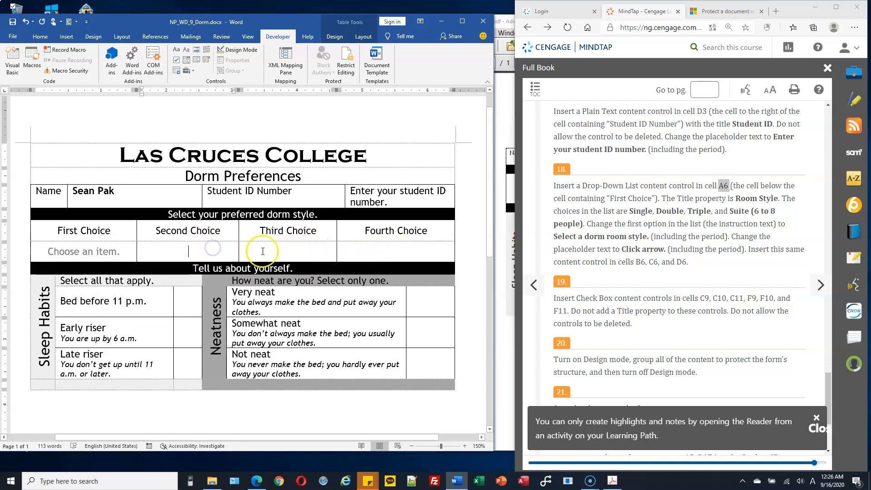
pyautogui.click(308, 249)
pyautogui.click(192, 249)
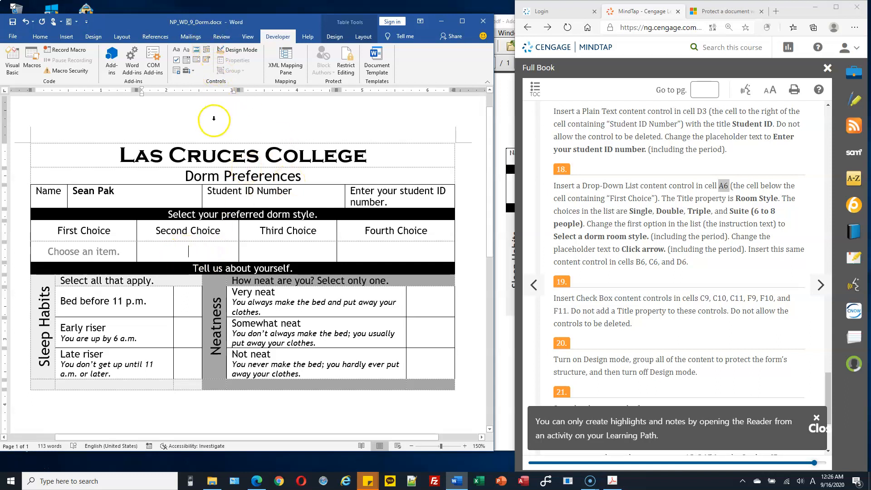
pyautogui.click(107, 250)
pyautogui.click(297, 249)
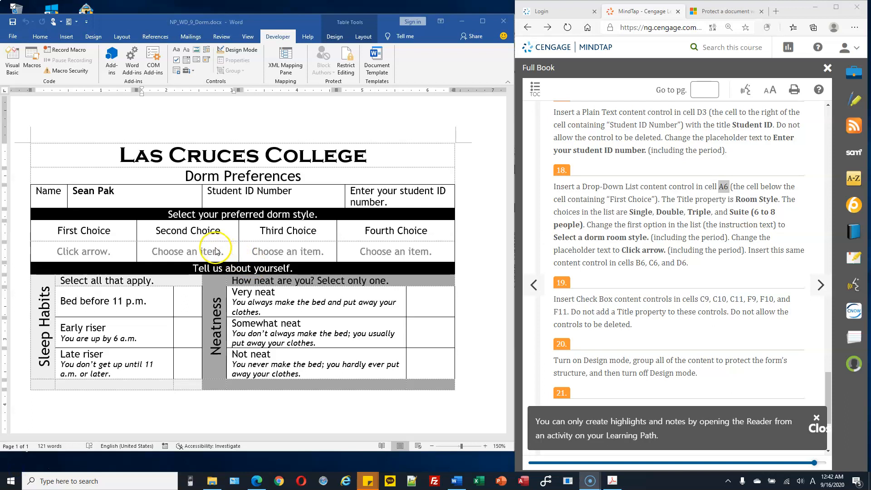
# Check the Choice drop-downs against step 18's 'Click arrow.' instruction
pyautogui.click(290, 251)
pyautogui.click(370, 251)
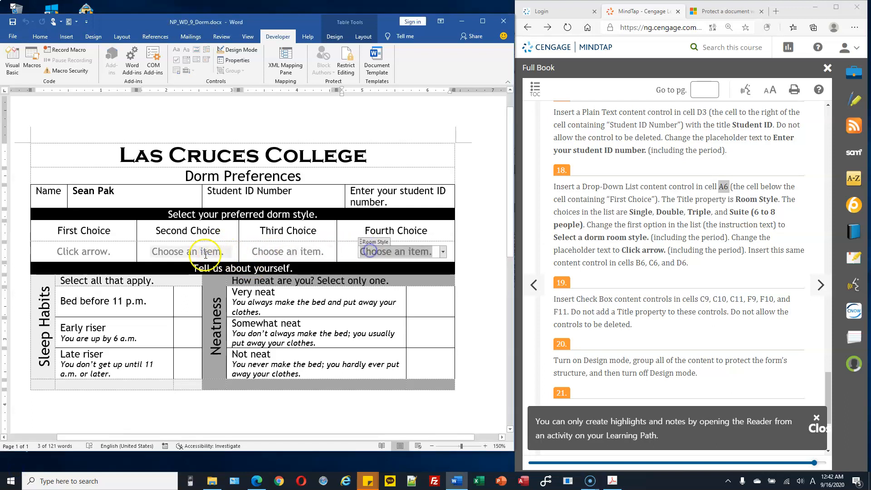
pyautogui.click(178, 254)
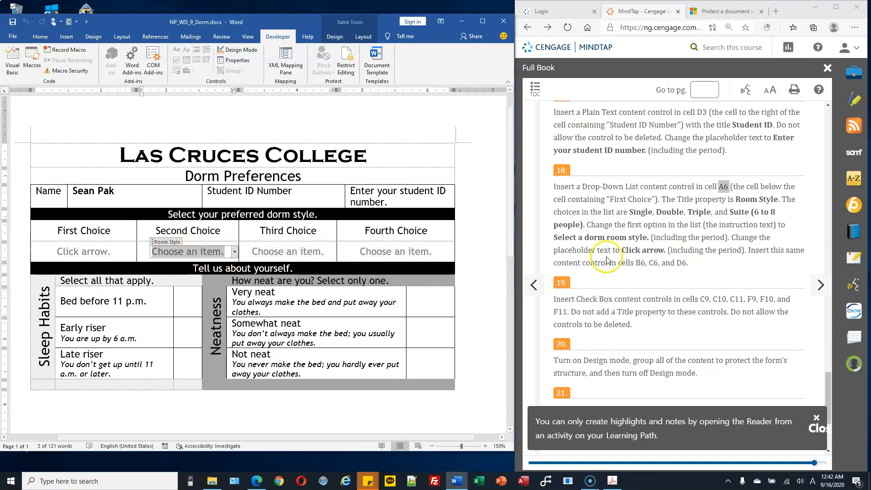
pyautogui.click(623, 248)
pyautogui.moveTo(623, 248); pyautogui.dragTo(664, 249)
pyautogui.click(96, 251)
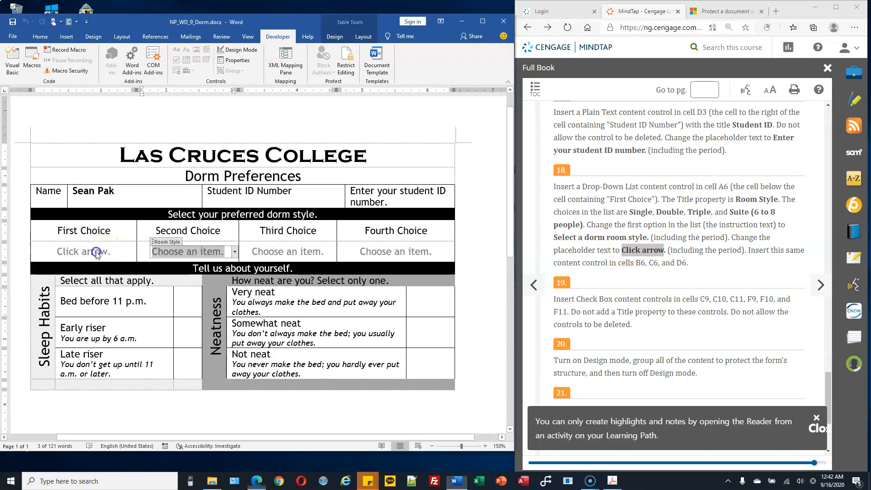
# With design mode on, change the B6 drop-down placeholder to 'Click arrow.'
pyautogui.click(174, 256)
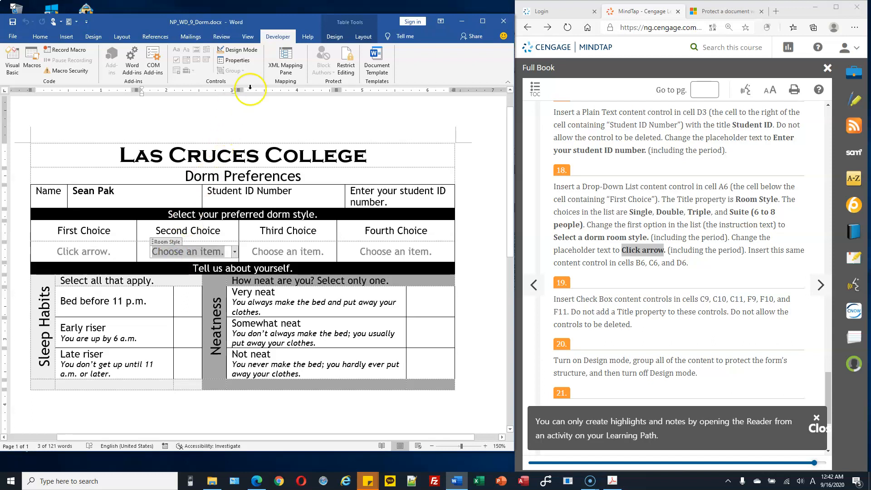
pyautogui.click(238, 49)
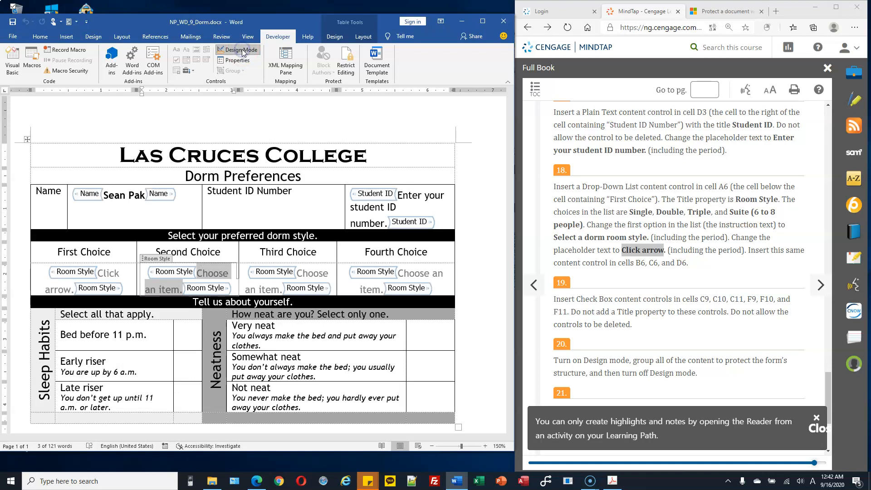
pyautogui.click(214, 271)
pyautogui.moveTo(199, 273); pyautogui.dragTo(182, 287)
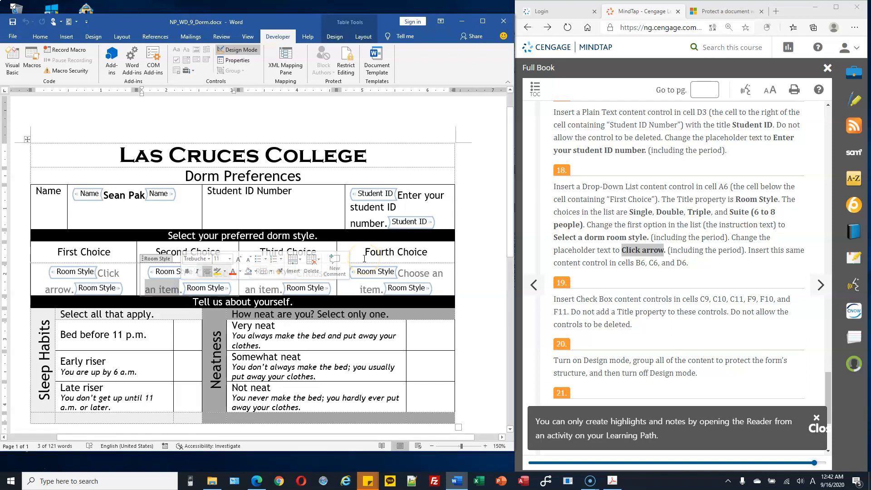
pyautogui.write('Click arrow')
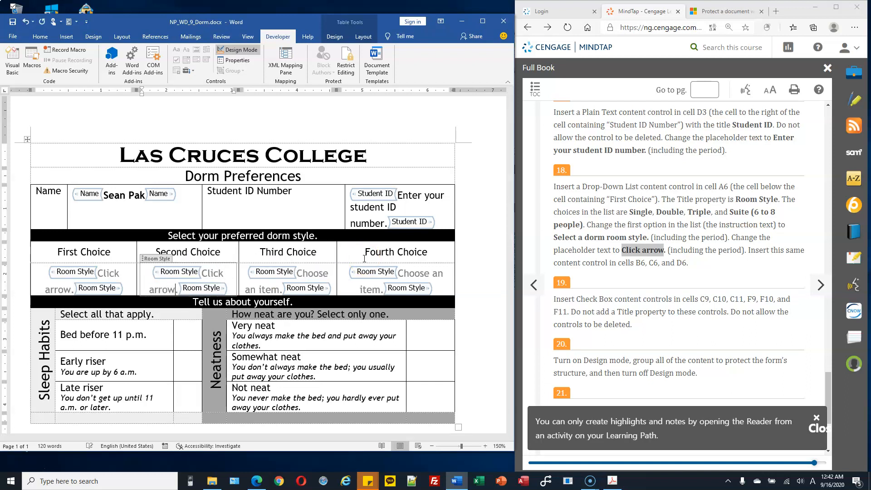
pyautogui.click(319, 264)
pyautogui.click(186, 287)
pyautogui.hotkey('ctrl', 'c')
# Paste the 'Click arrow.' drop-down over the C6 and D6 placeholders
pyautogui.click(300, 273)
pyautogui.moveTo(300, 272); pyautogui.dragTo(283, 289)
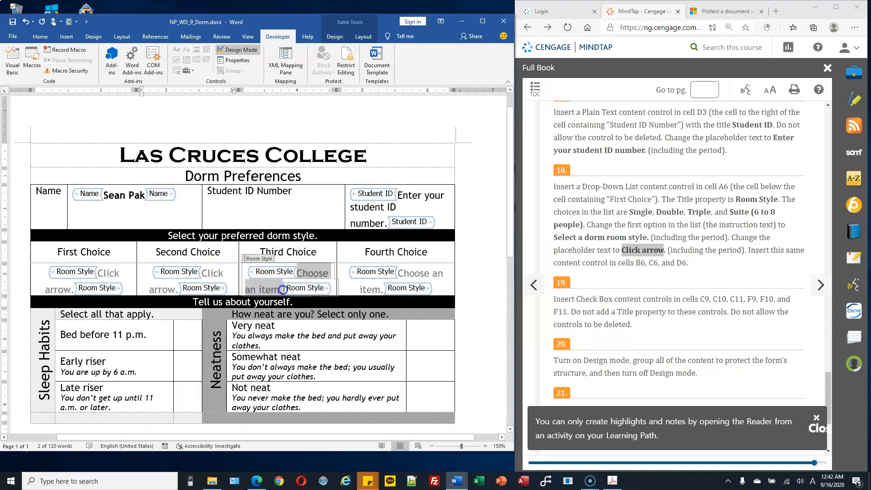
pyautogui.hotkey('ctrl', 'v')
pyautogui.click(451, 285)
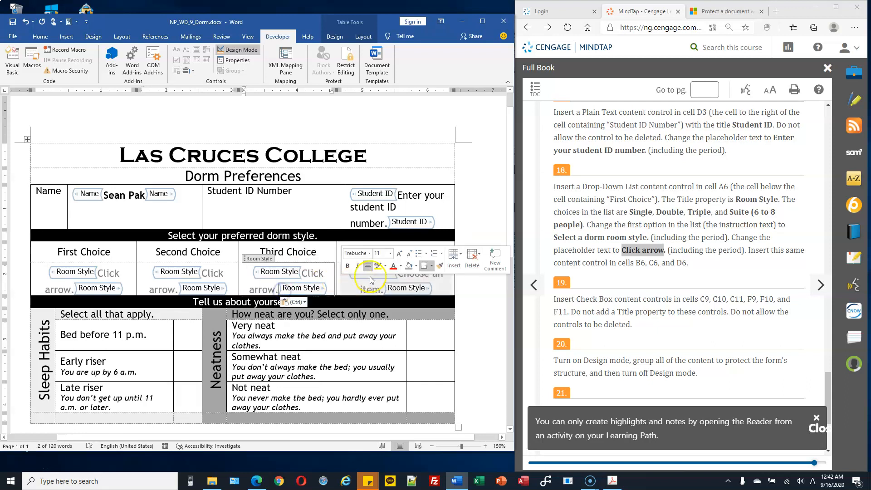
pyautogui.click(398, 280)
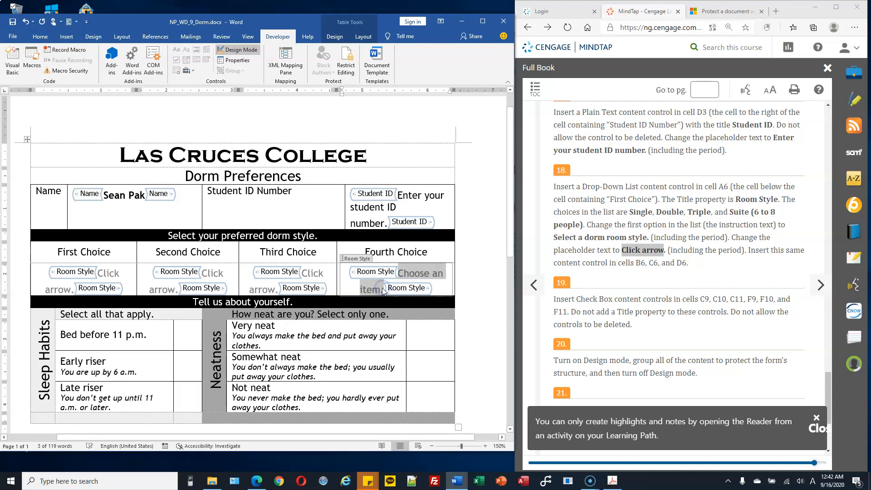
pyautogui.hotkey('ctrl', 'v')
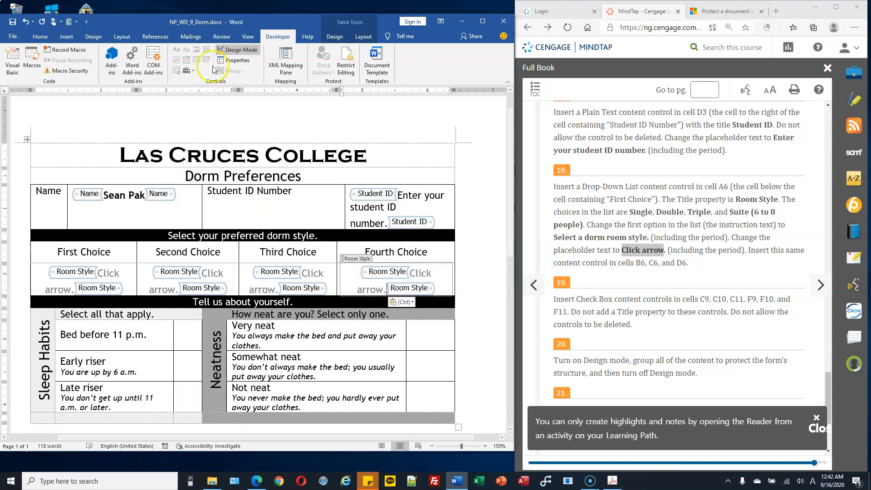
# Turn off design mode and select each of the four Choice drop-downs
pyautogui.click(239, 51)
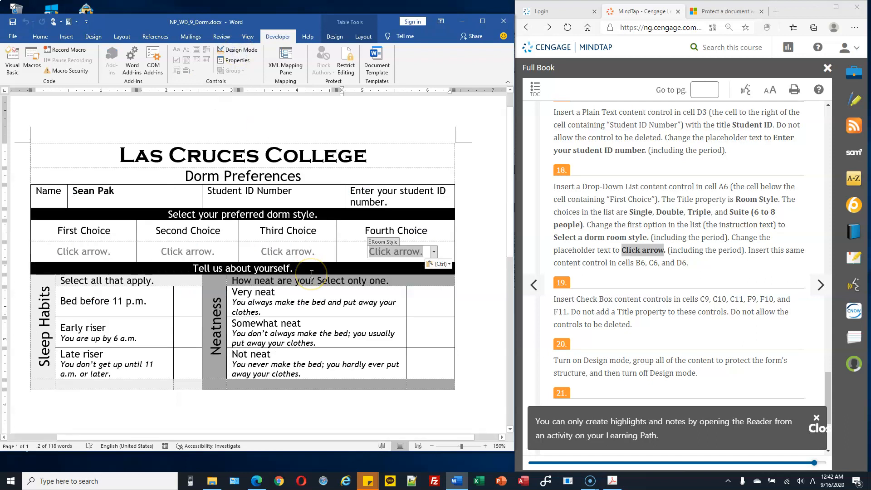
pyautogui.click(290, 253)
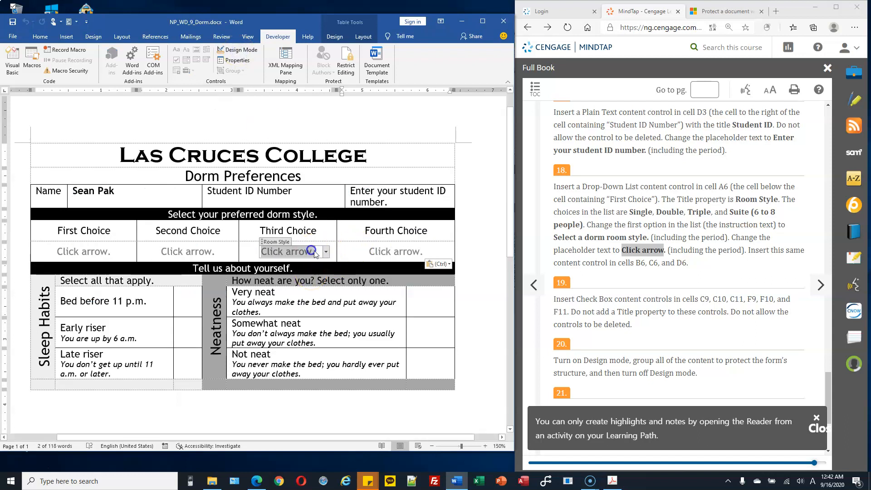
pyautogui.click(191, 254)
pyautogui.click(110, 255)
pyautogui.click(189, 252)
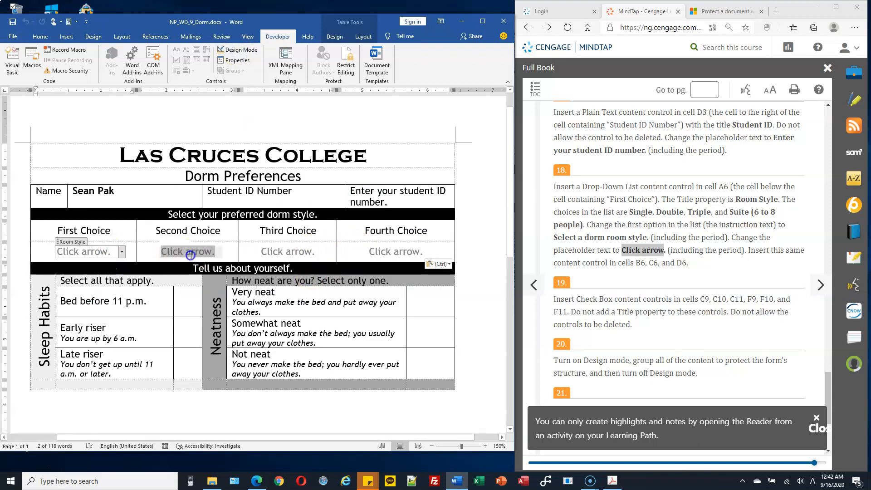
pyautogui.click(102, 252)
pyautogui.click(172, 252)
pyautogui.click(290, 252)
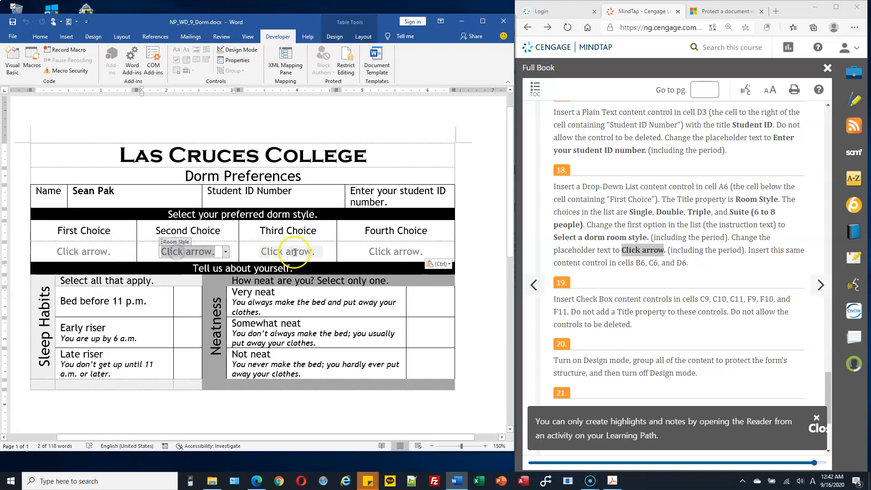
pyautogui.click(380, 252)
pyautogui.click(323, 253)
# Pick Triple as the Third Choice, then reset it to 'Click arrow.'
pyautogui.click(327, 254)
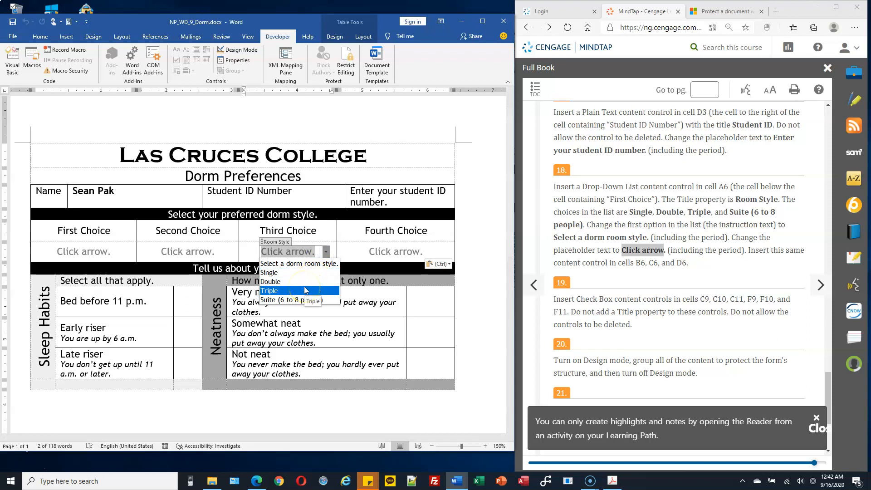
pyautogui.click(304, 290)
pyautogui.click(311, 252)
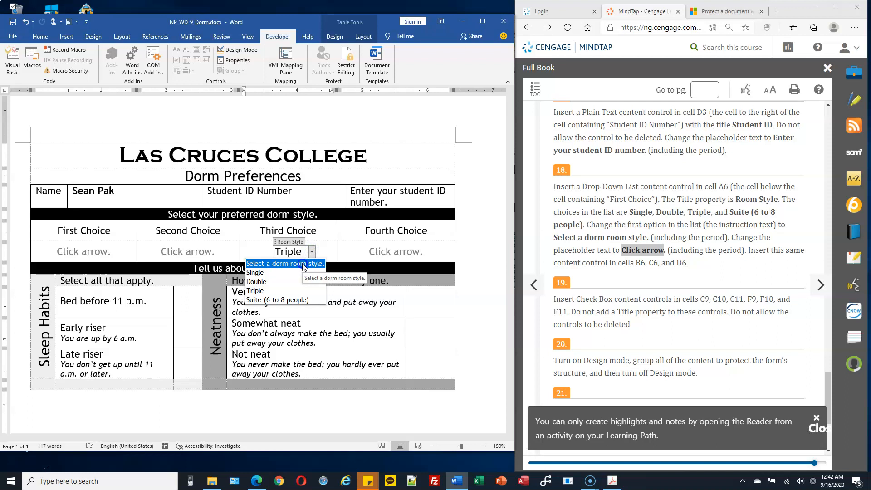
pyautogui.click(303, 264)
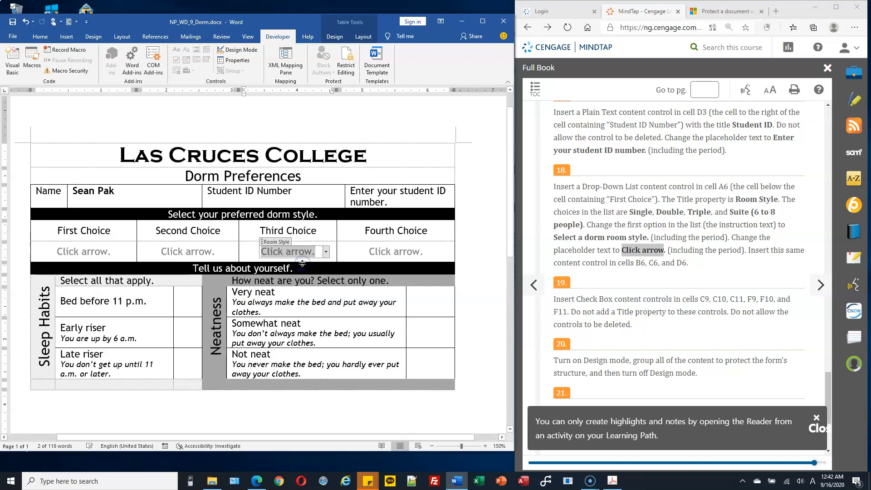
pyautogui.click(362, 251)
pyautogui.click(610, 287)
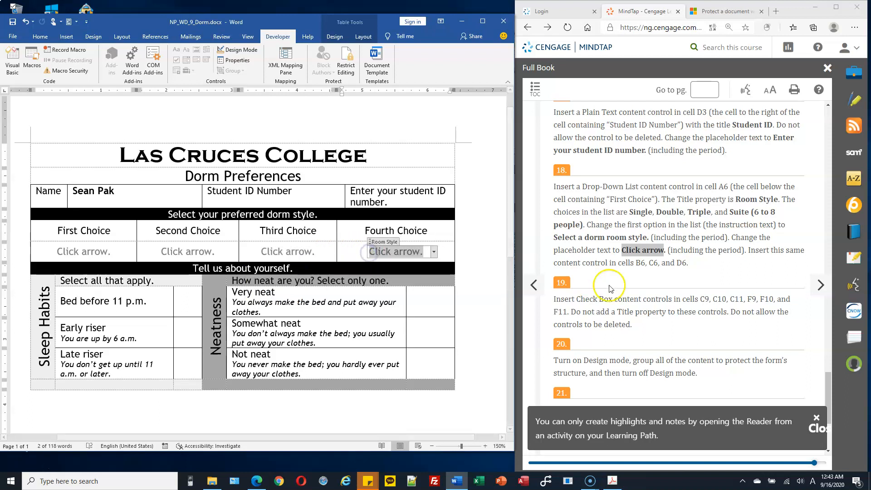
pyautogui.scroll(-3, 609, 286)
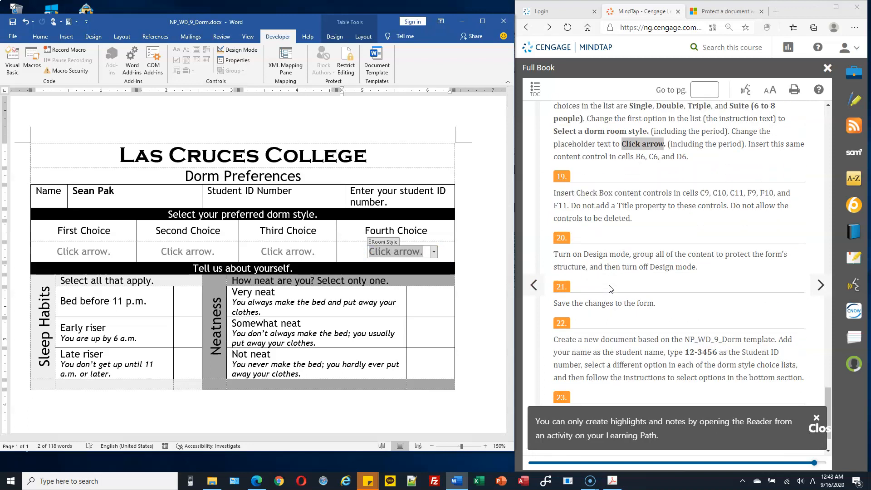
# Narrow the Neatness check column slightly by dragging its border
pyautogui.click(188, 300)
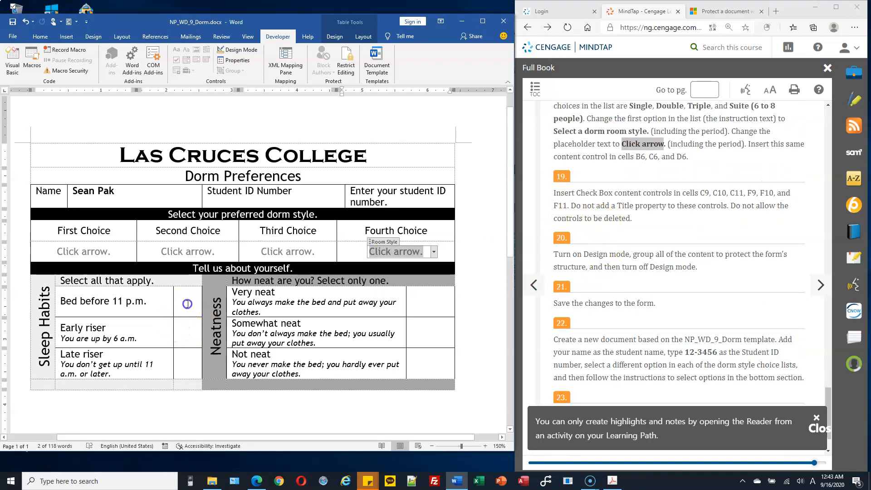
pyautogui.click(431, 361)
pyautogui.moveTo(407, 332); pyautogui.dragTo(418, 332)
# Insert undeletable check boxes in C9 (Bed before 11 p.m.) and C10 (Early riser)
pyautogui.click(191, 298)
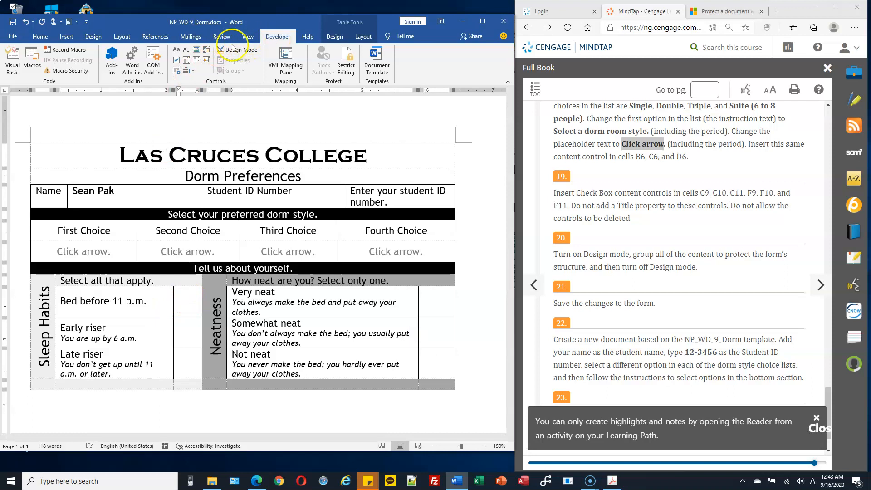
pyautogui.click(176, 61)
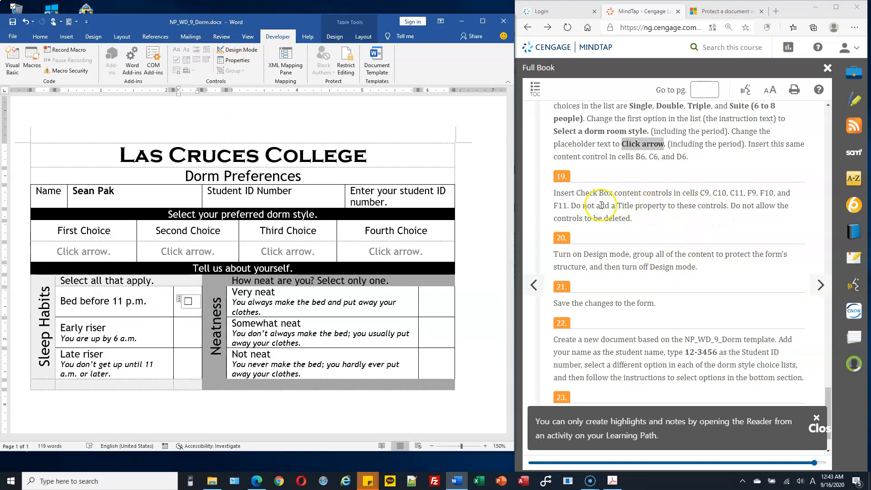
pyautogui.click(234, 61)
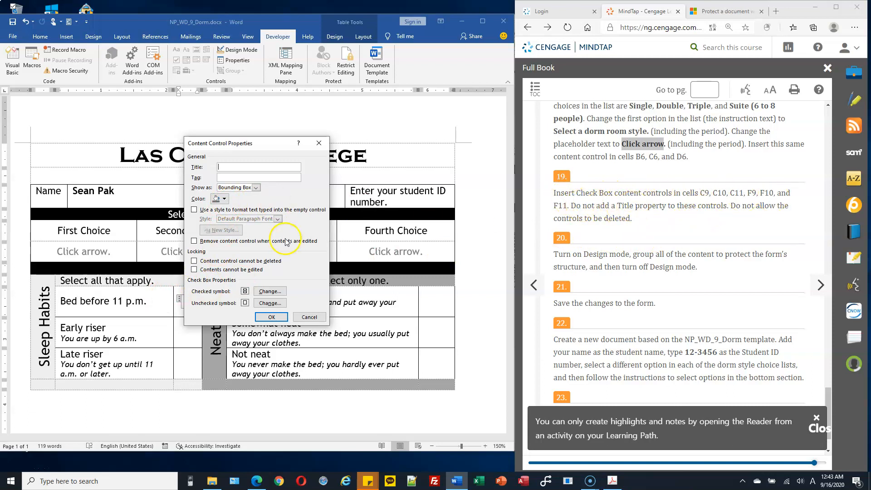
pyautogui.click(193, 262)
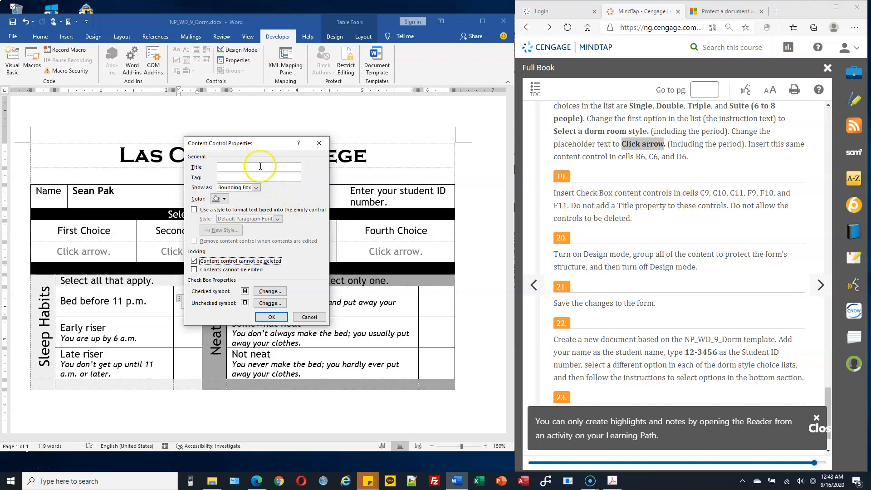
pyautogui.moveTo(256, 146); pyautogui.dragTo(248, 95)
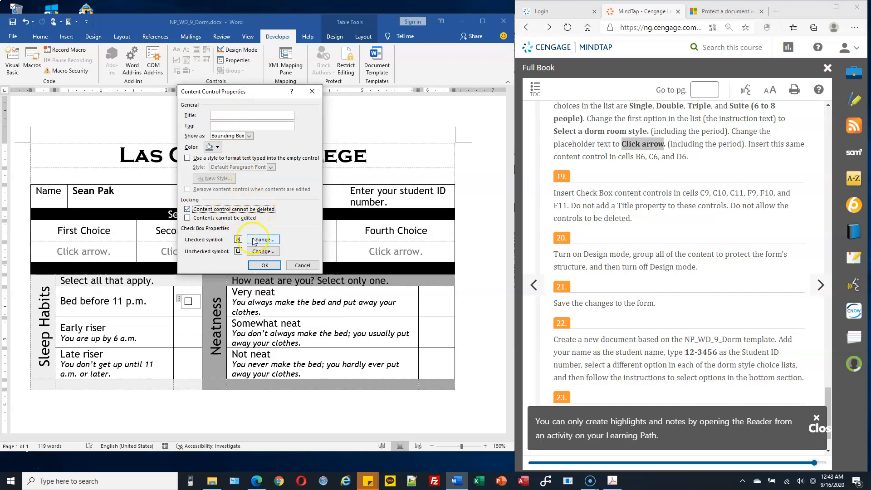
pyautogui.click(264, 264)
pyautogui.click(194, 333)
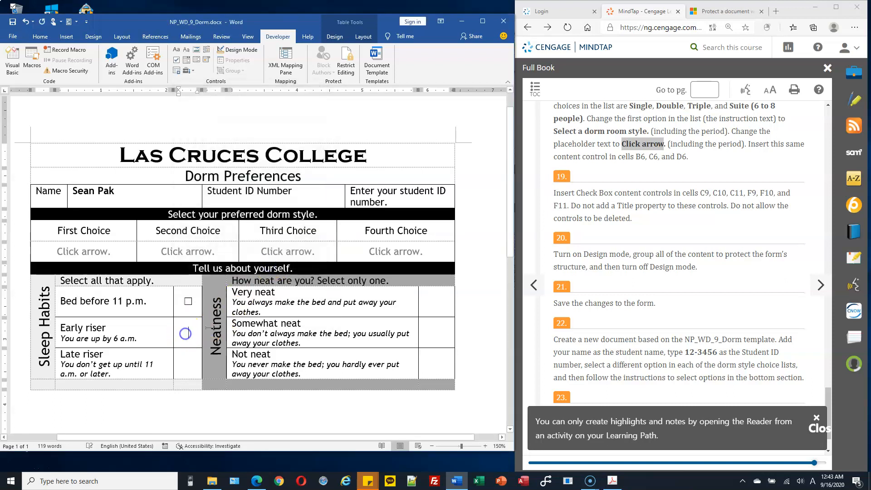
pyautogui.click(186, 61)
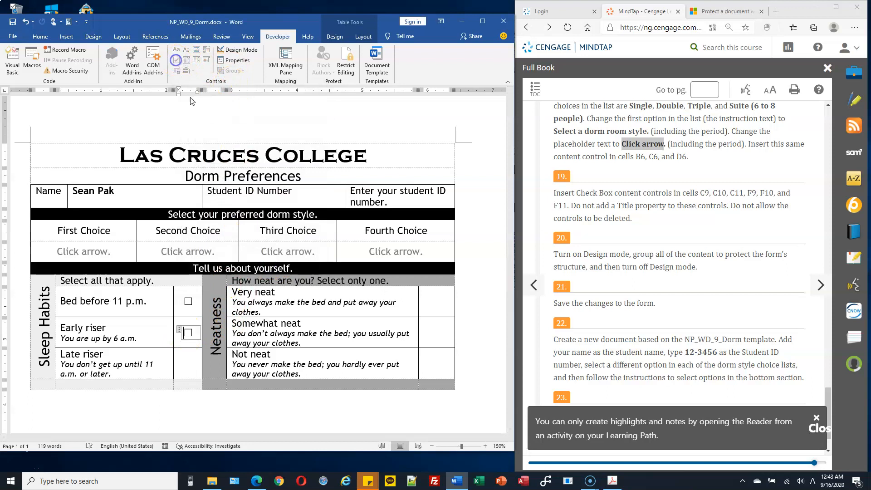
pyautogui.click(222, 63)
pyautogui.click(227, 261)
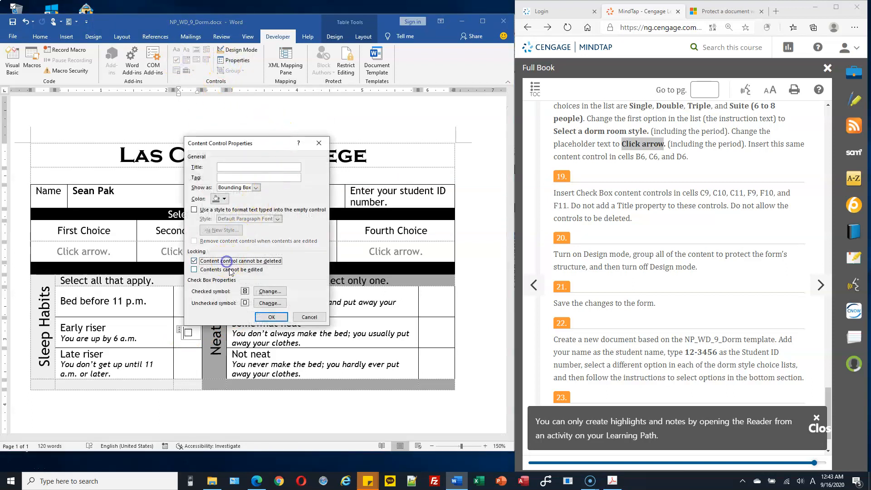
pyautogui.click(271, 316)
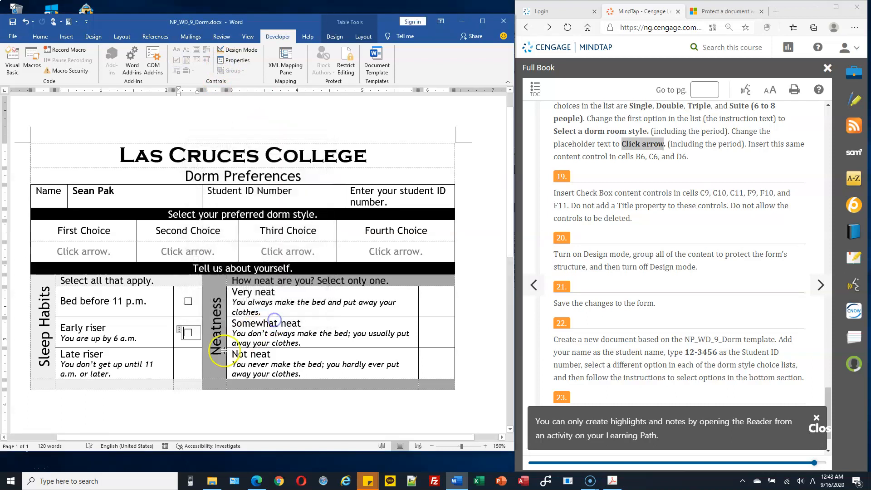
pyautogui.click(190, 362)
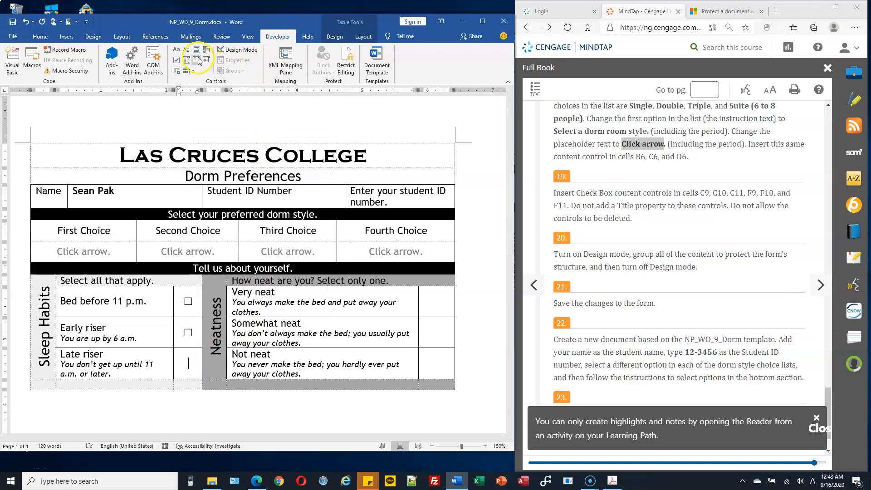
# Add undeletable check boxes in C11 (Late riser) and F9 (Very neat)
pyautogui.click(176, 60)
pyautogui.click(244, 63)
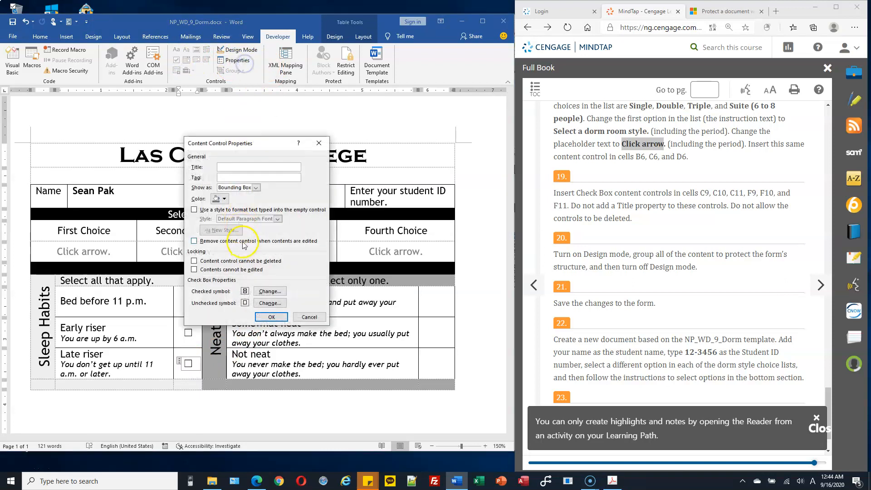
pyautogui.click(232, 264)
pyautogui.click(271, 316)
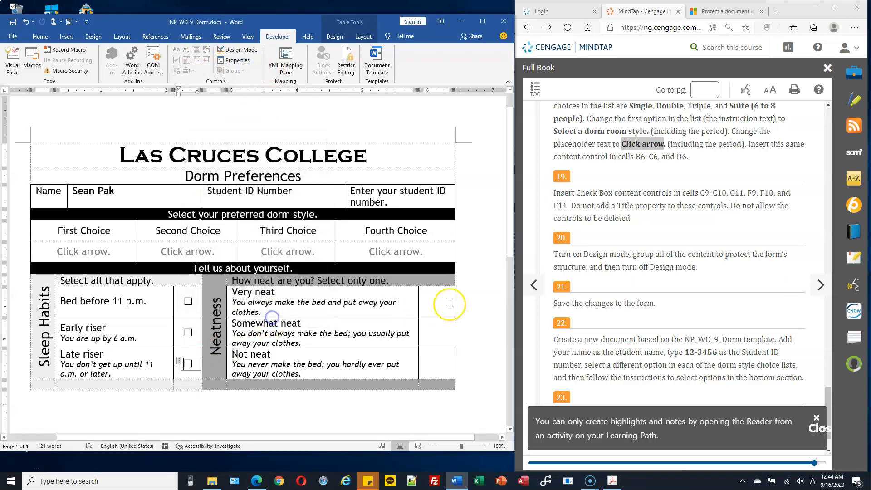
pyautogui.click(177, 60)
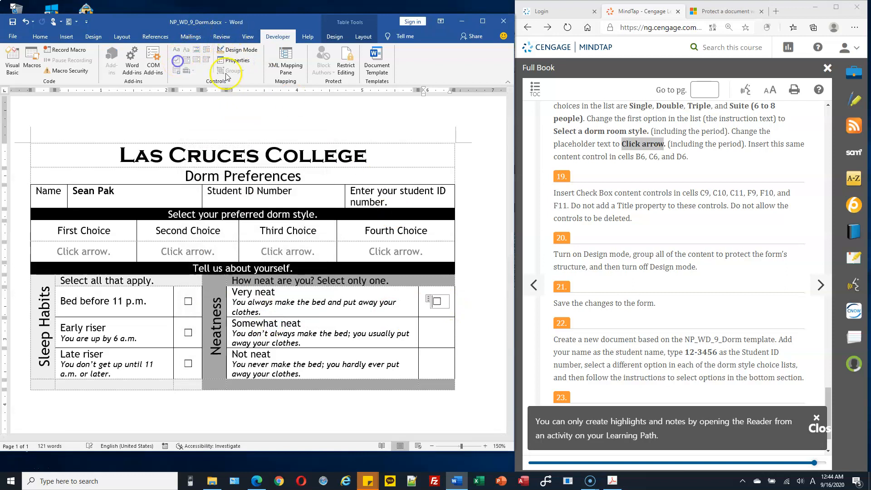
pyautogui.click(239, 61)
pyautogui.click(224, 266)
pyautogui.click(271, 317)
# Add undeletable check boxes in F10 (Somewhat neat) and F11 (Not neat)
pyautogui.click(448, 334)
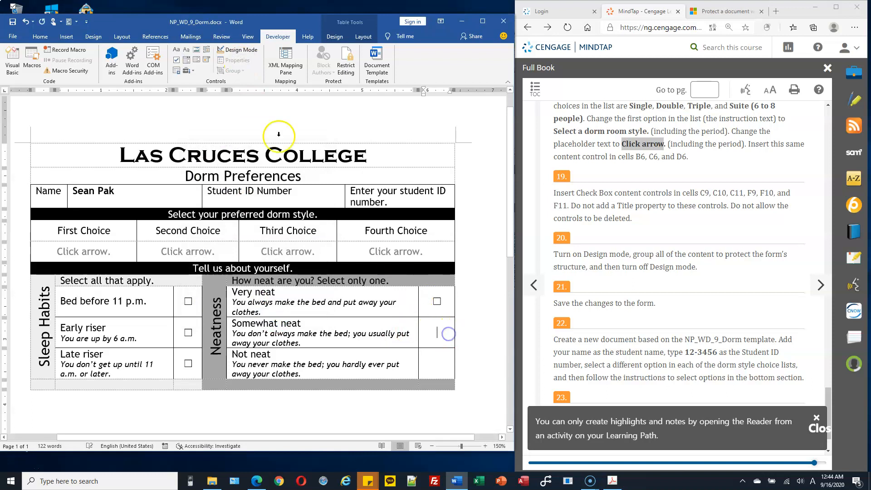
pyautogui.click(177, 59)
pyautogui.click(249, 61)
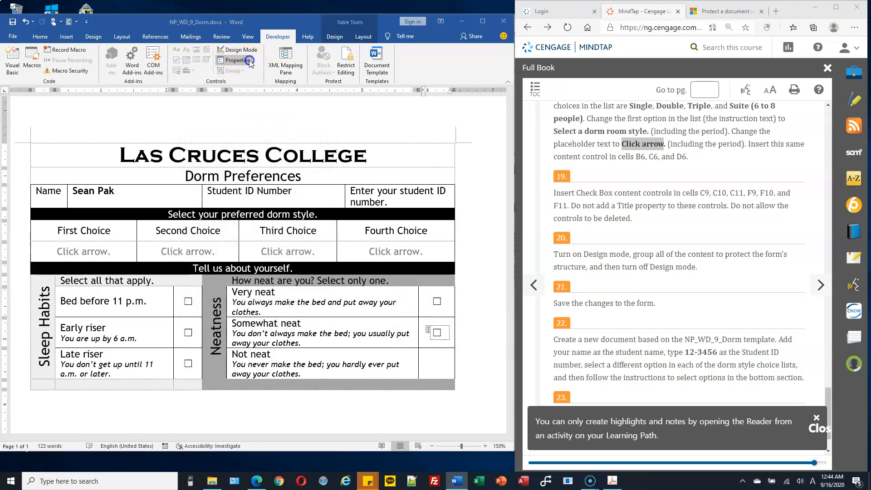
pyautogui.click(236, 266)
pyautogui.click(272, 317)
pyautogui.click(437, 362)
pyautogui.click(176, 63)
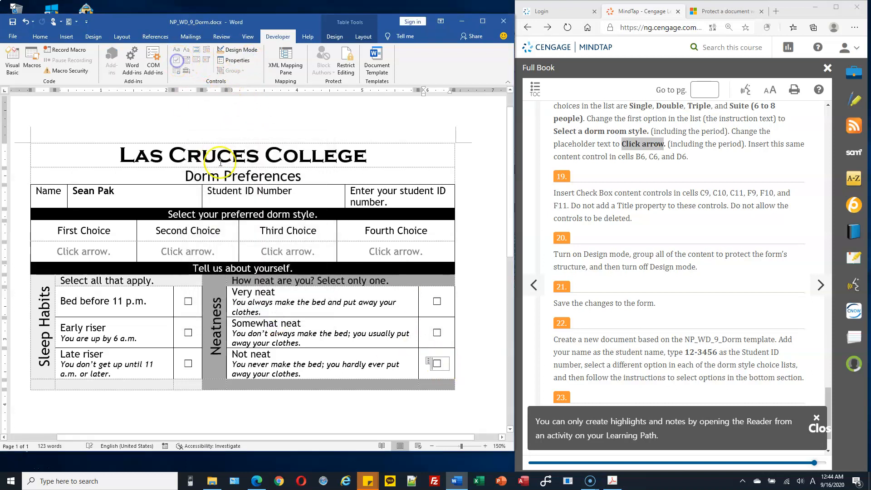
pyautogui.click(243, 61)
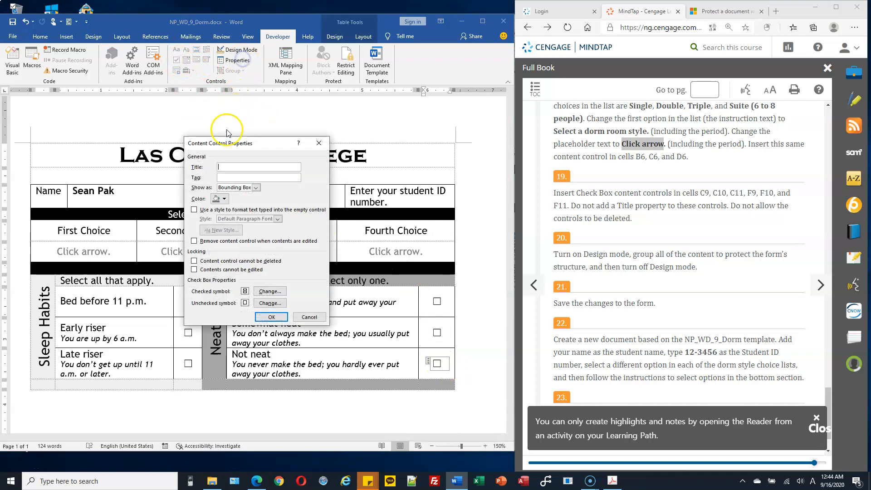
pyautogui.click(194, 261)
pyautogui.click(271, 317)
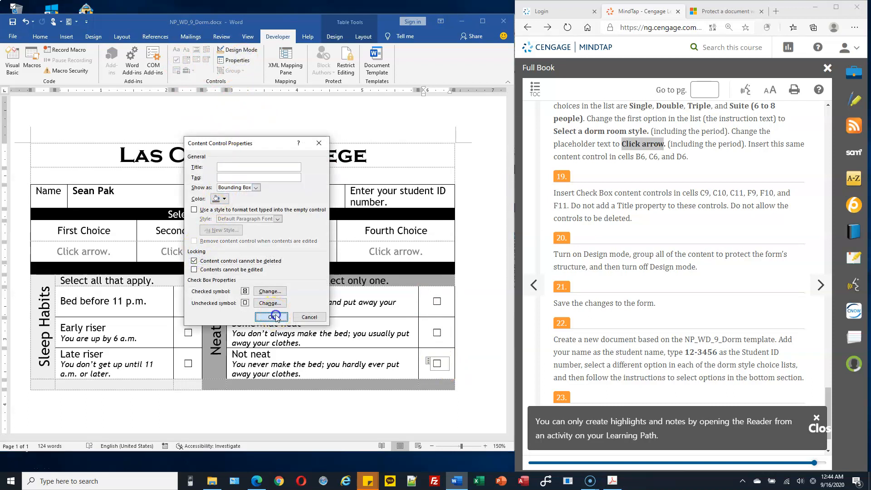
pyautogui.click(652, 252)
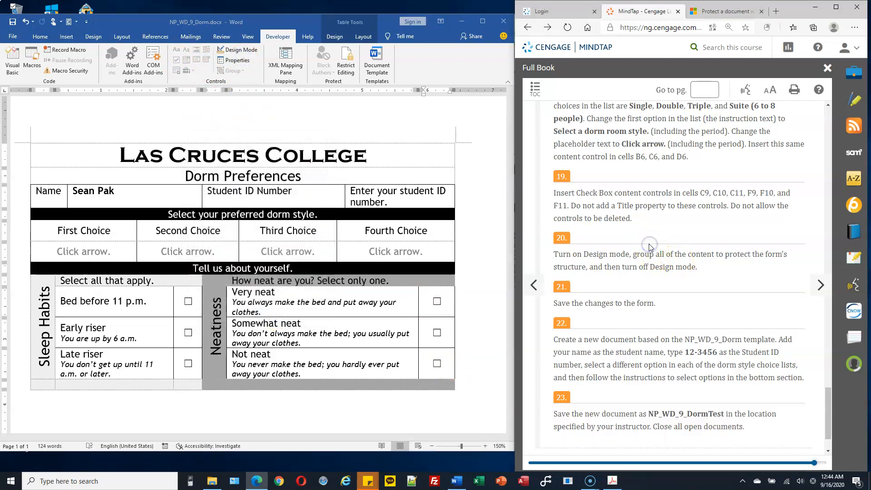
# Turn on design mode, group the entire form table, then turn design mode off
pyautogui.scroll(-1, 632, 227)
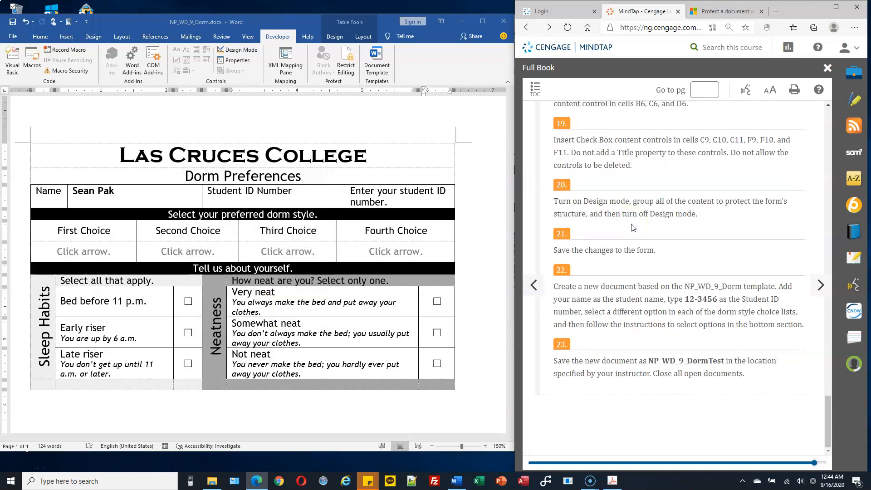
pyautogui.moveTo(595, 200); pyautogui.dragTo(626, 202)
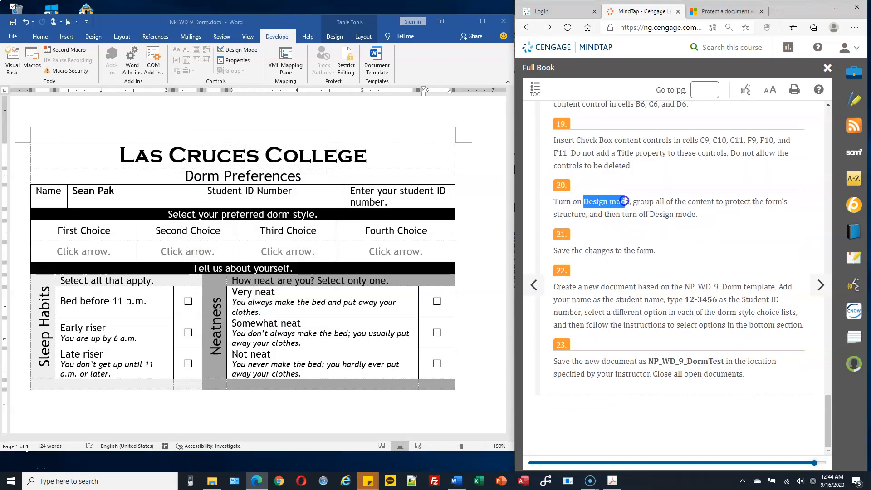
pyautogui.click(240, 51)
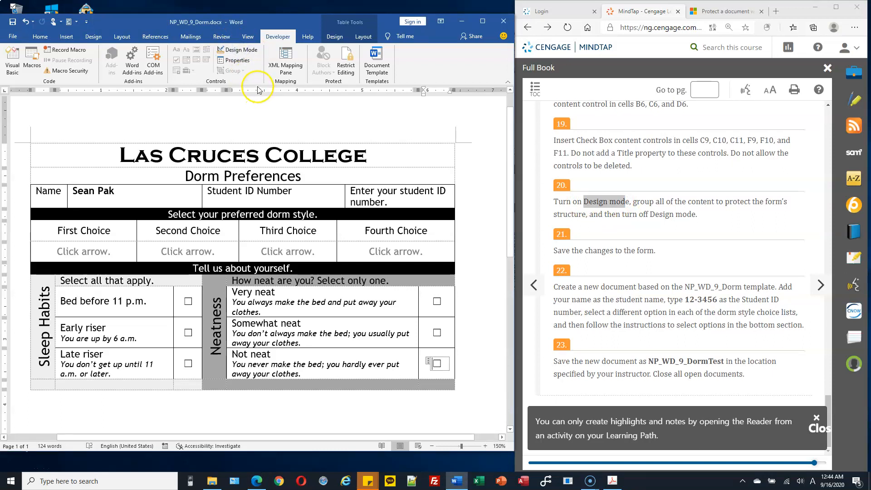
pyautogui.click(238, 50)
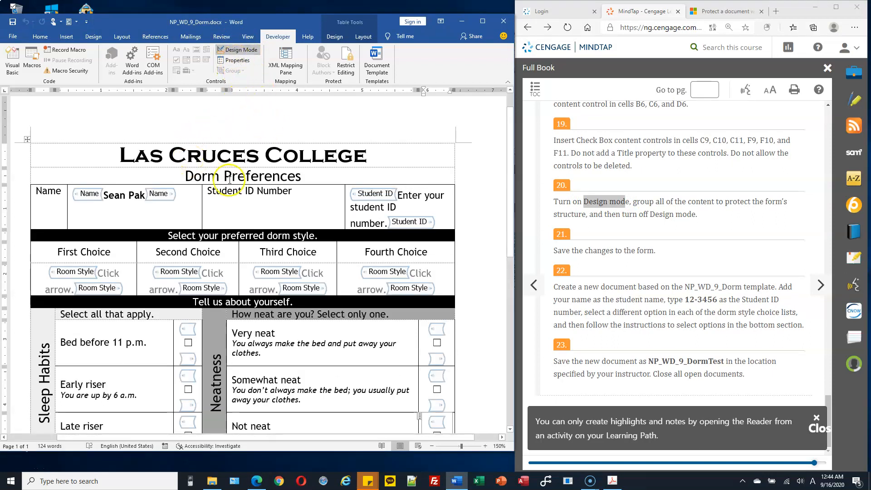
pyautogui.click(26, 140)
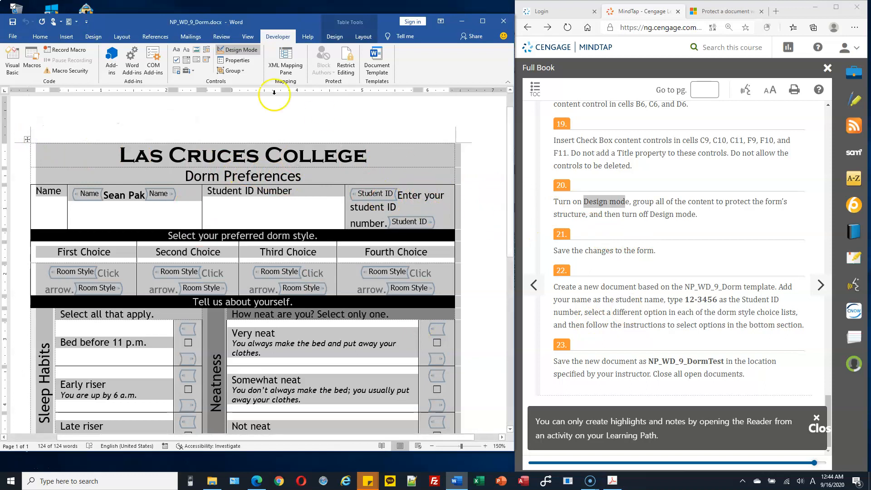
pyautogui.click(245, 73)
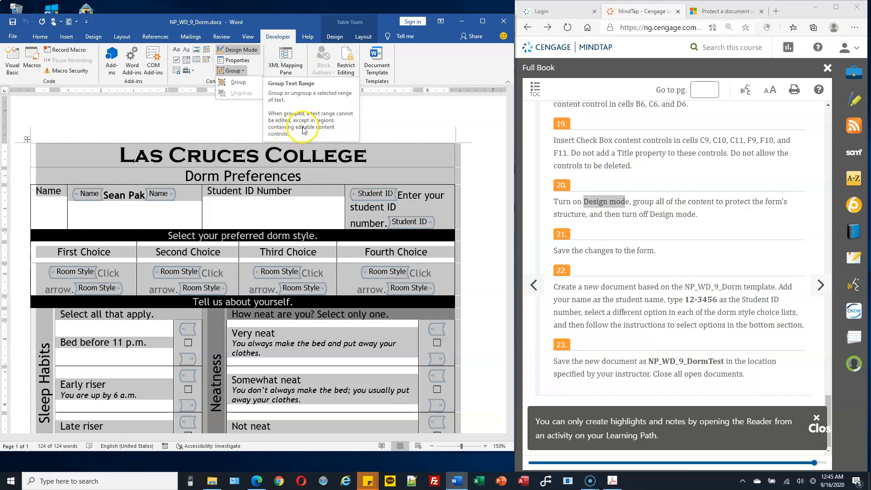
pyautogui.click(239, 83)
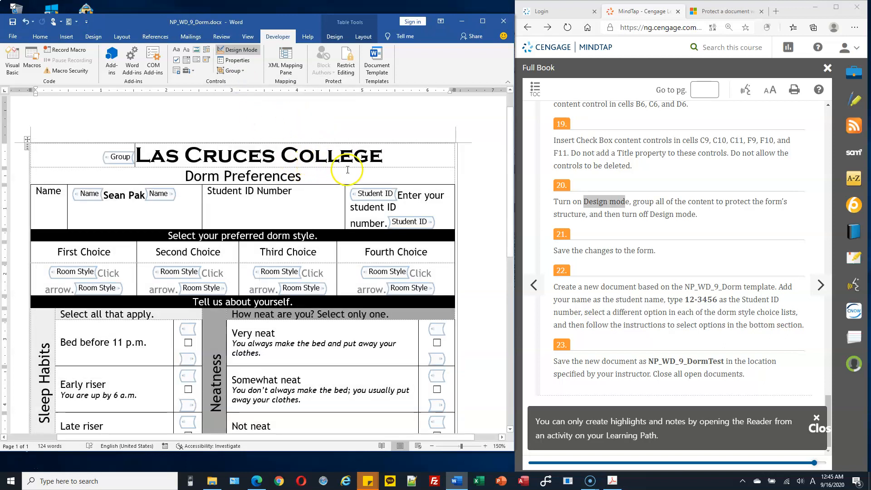
pyautogui.click(241, 50)
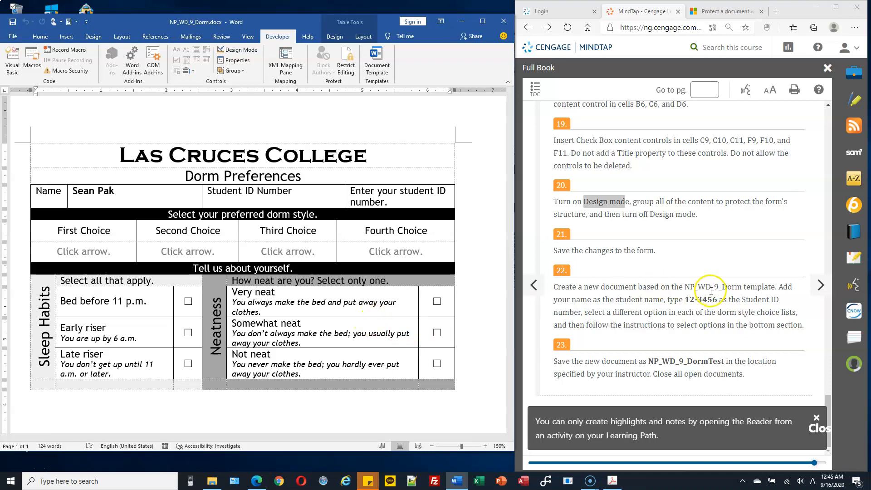
# Save the form and turn off View Gridlines on the table Layout tab
pyautogui.click(11, 26)
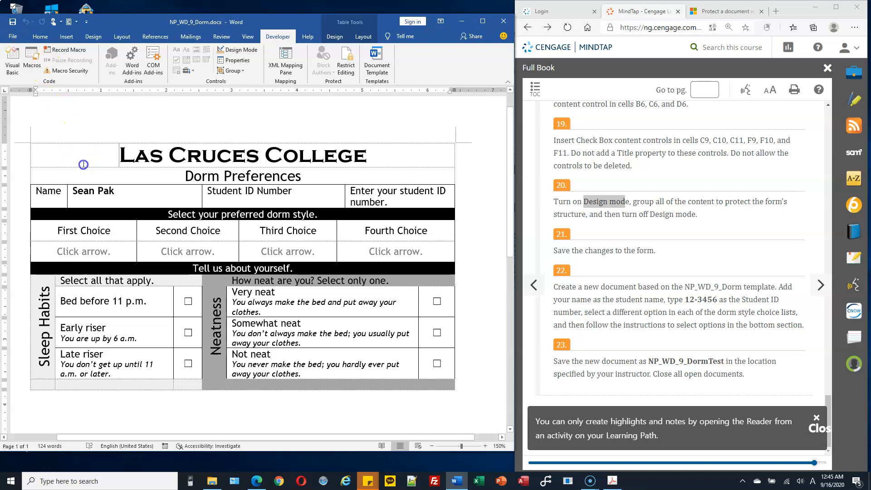
pyautogui.click(362, 36)
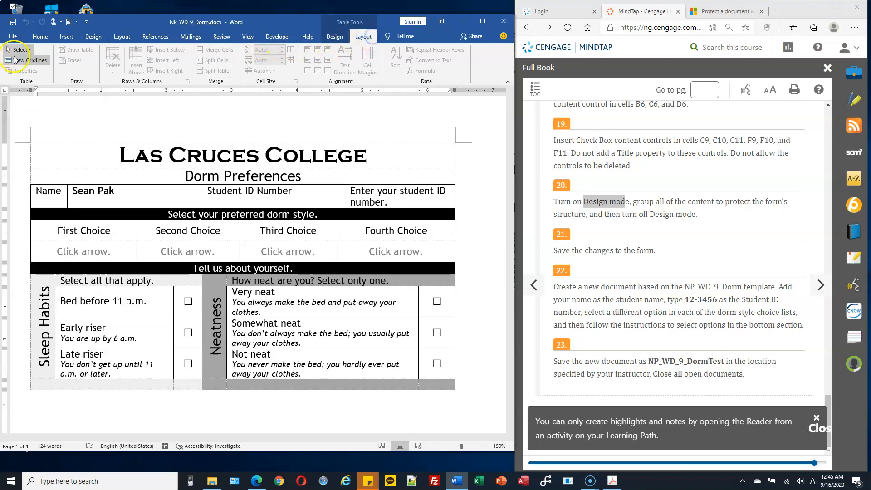
pyautogui.click(15, 59)
pyautogui.click(301, 282)
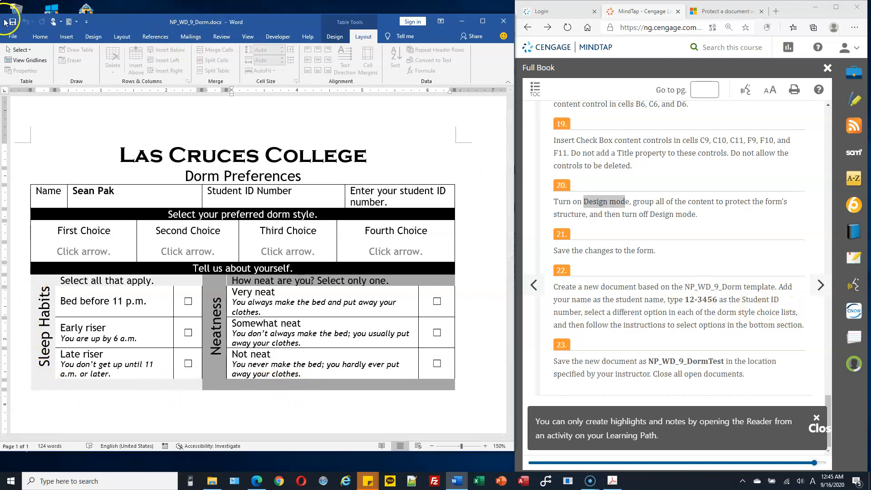
# Close Word and reopen NP_WD_9_Dorm.docx from the CS103 Homework folder
pyautogui.click(504, 22)
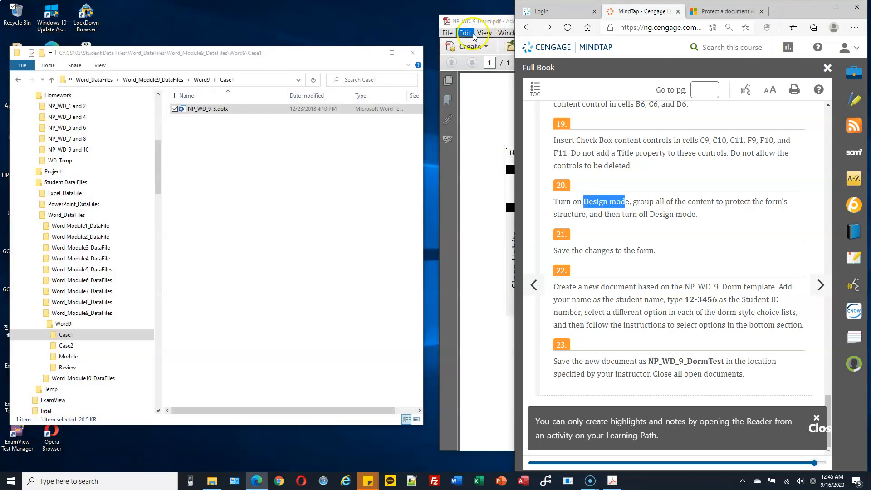
pyautogui.scroll(2, 158, 170)
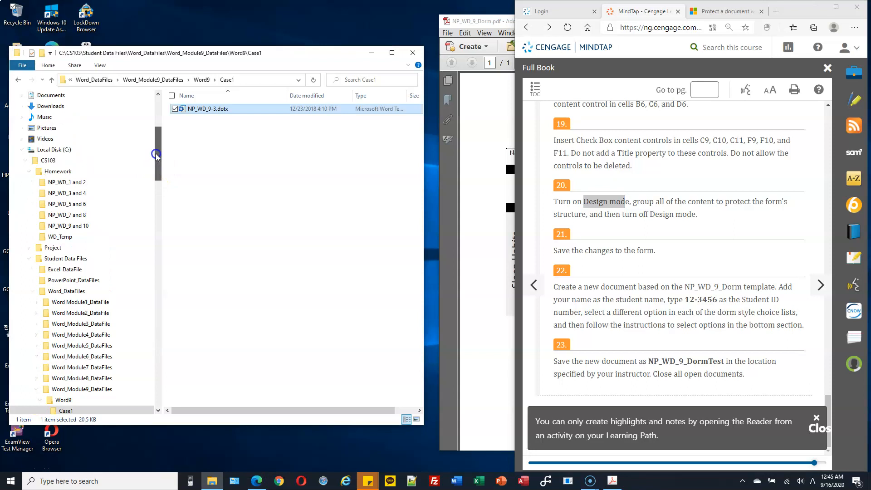
pyautogui.click(86, 171)
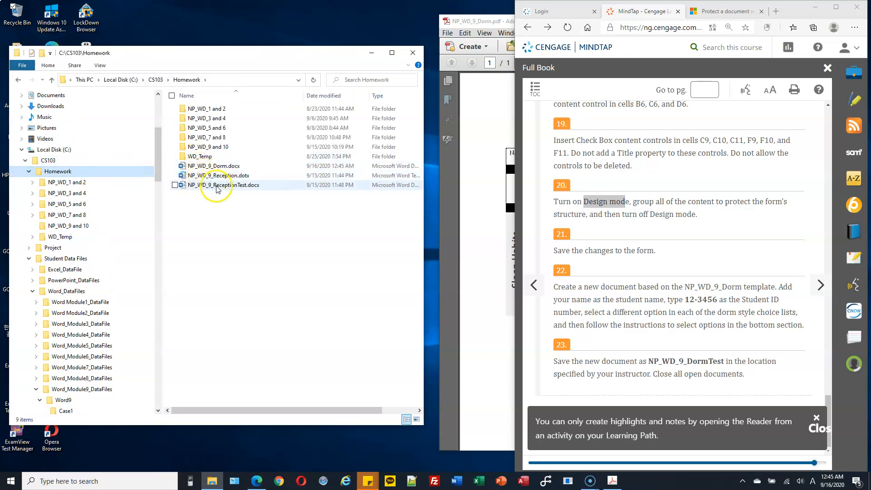
pyautogui.doubleClick(235, 169)
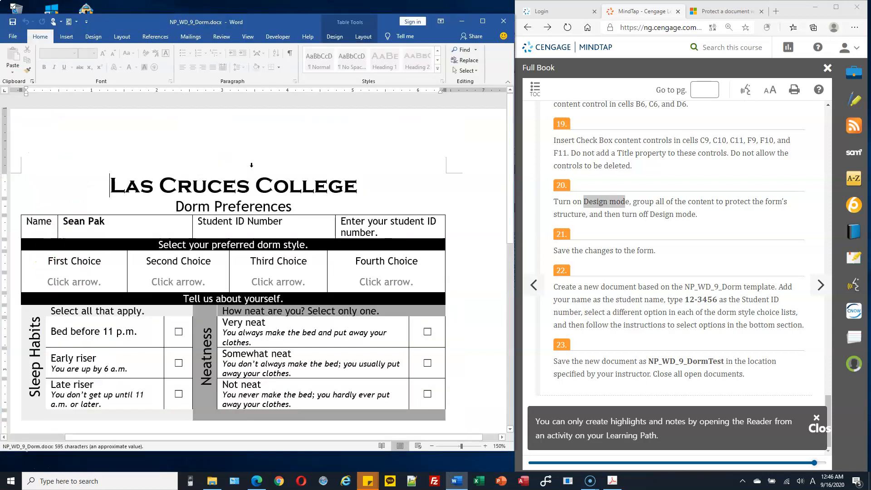
# Save As Word Template (*.dotx) named NP_WD_9_Dorm in CS103\Homework
pyautogui.click(13, 38)
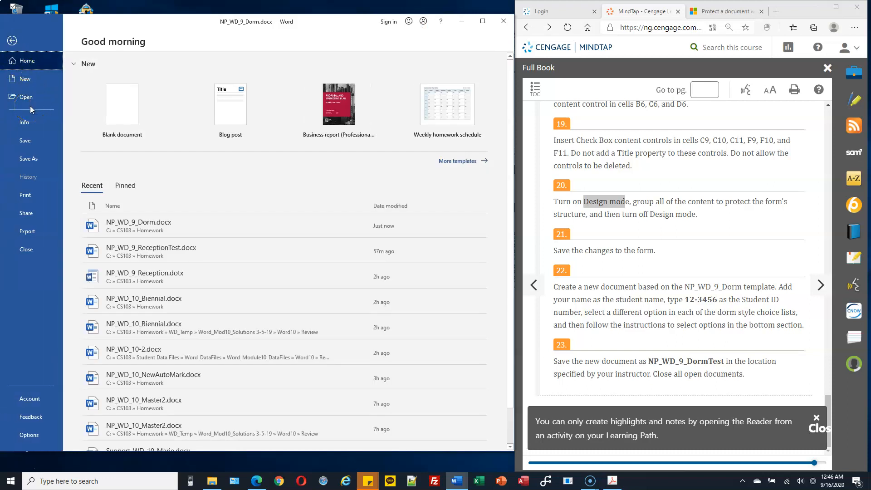
pyautogui.click(48, 159)
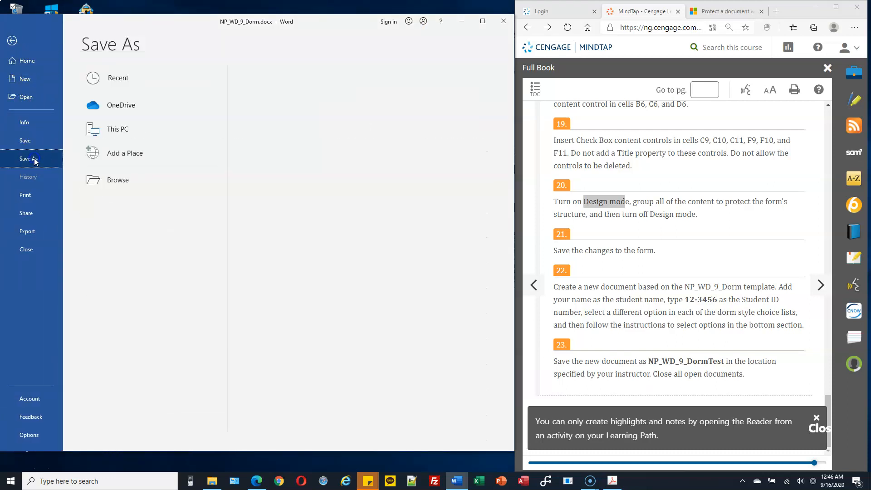
pyautogui.click(120, 130)
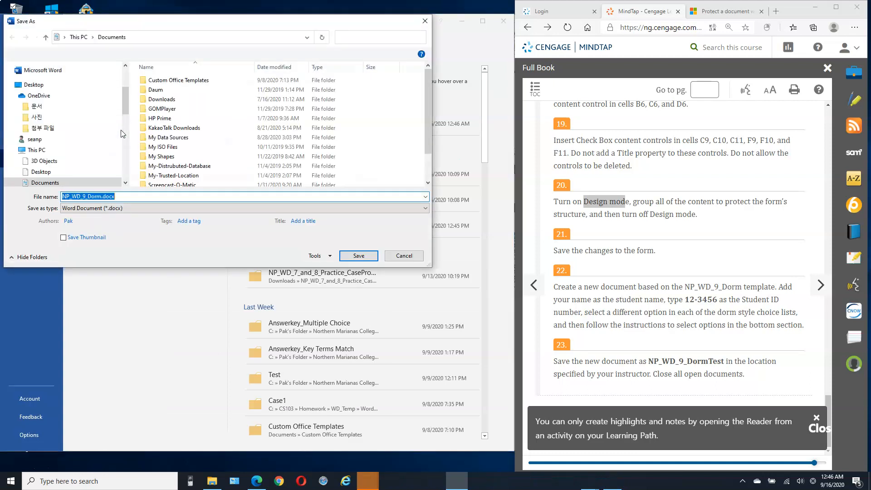
pyautogui.click(159, 209)
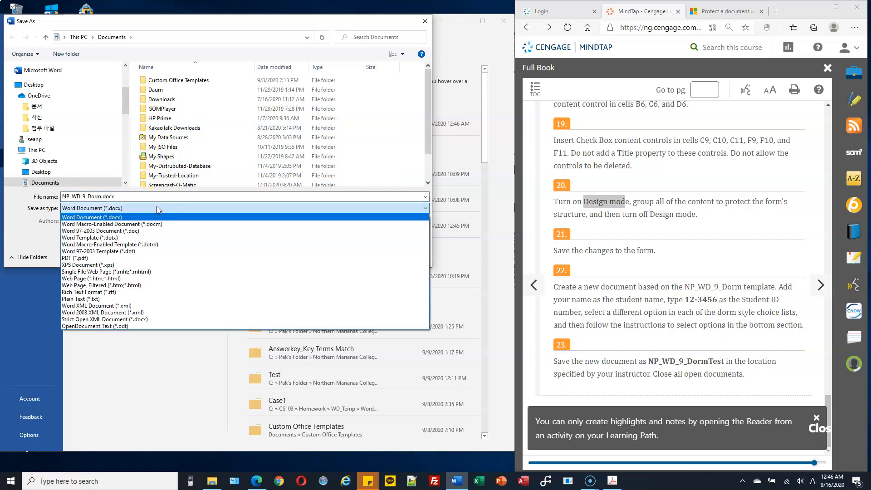
pyautogui.click(132, 238)
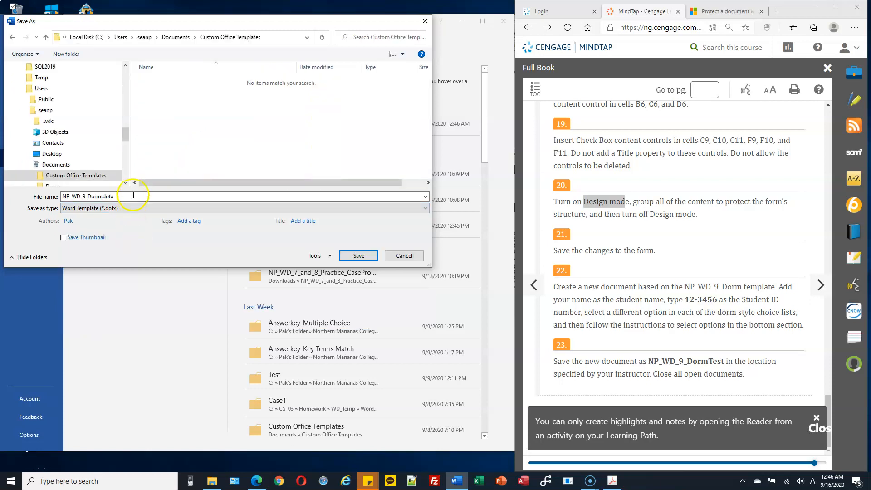
pyautogui.moveTo(124, 140); pyautogui.dragTo(124, 114)
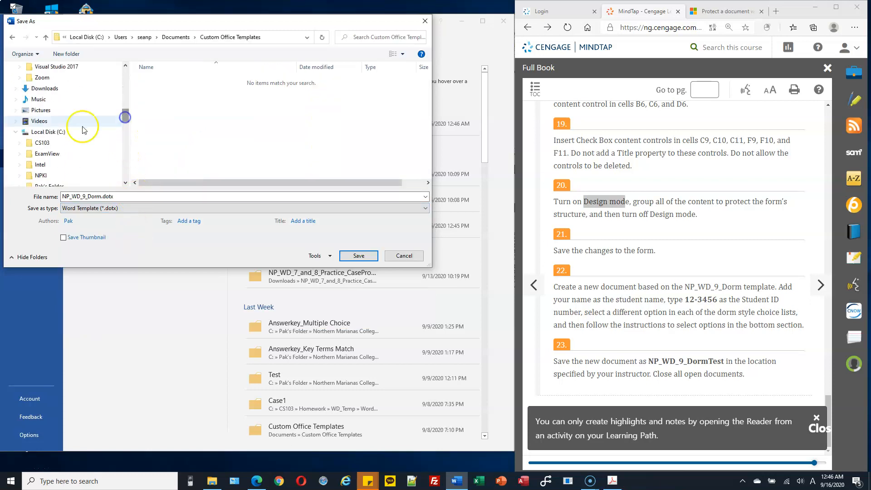
pyautogui.click(19, 142)
pyautogui.click(34, 145)
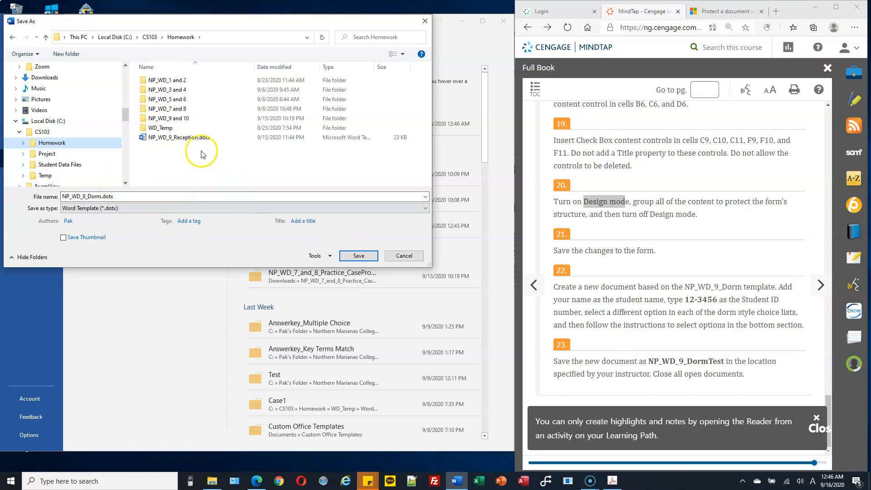
pyautogui.click(359, 256)
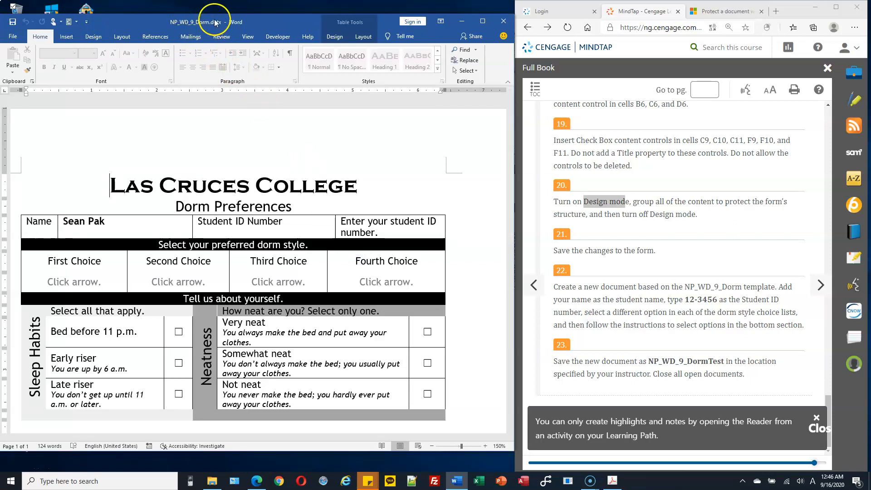
# Close the template, delete NP_WD_9_Dorm.docx, and select NP_WD_9_Dorm.dotx in Homework
pyautogui.click(504, 23)
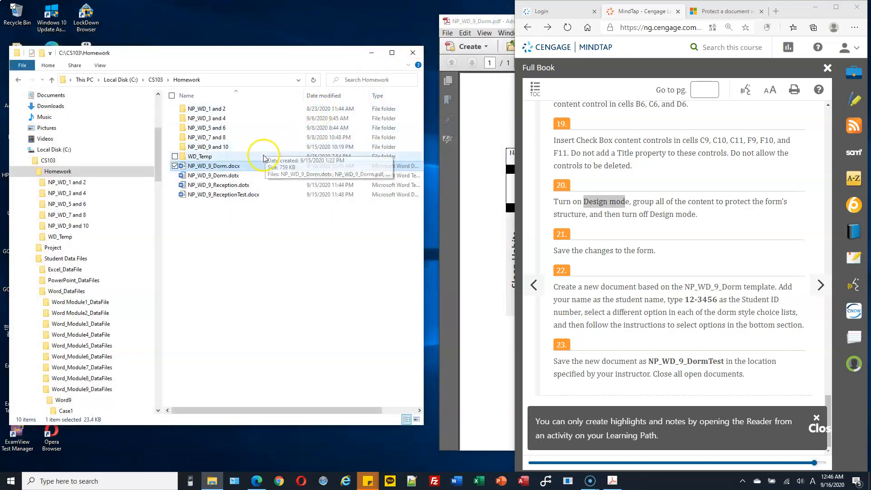
pyautogui.click(188, 176)
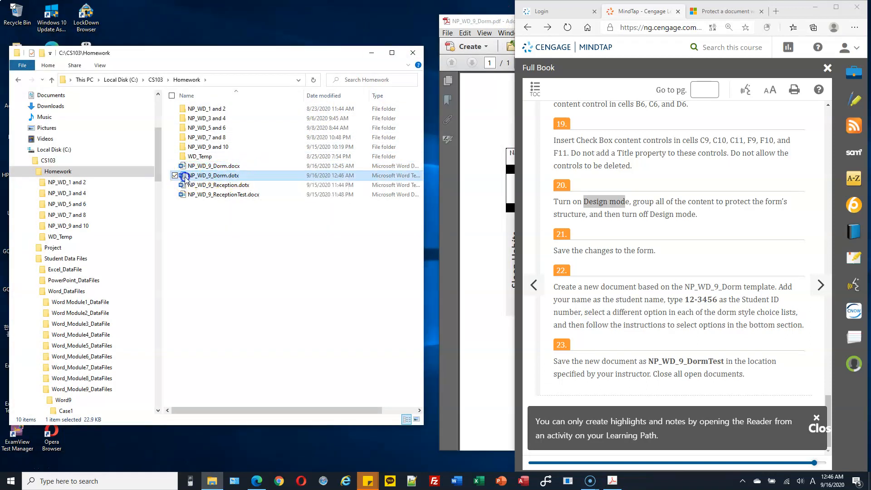
pyautogui.click(229, 166)
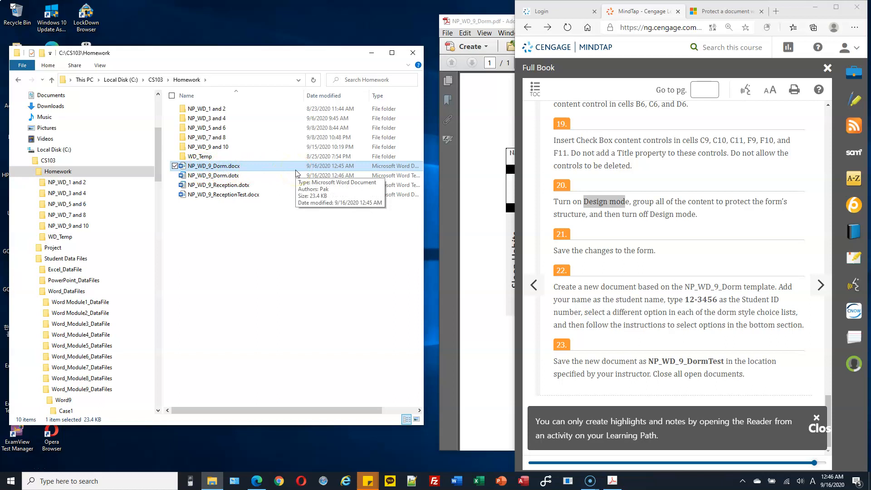
pyautogui.press('Delete')
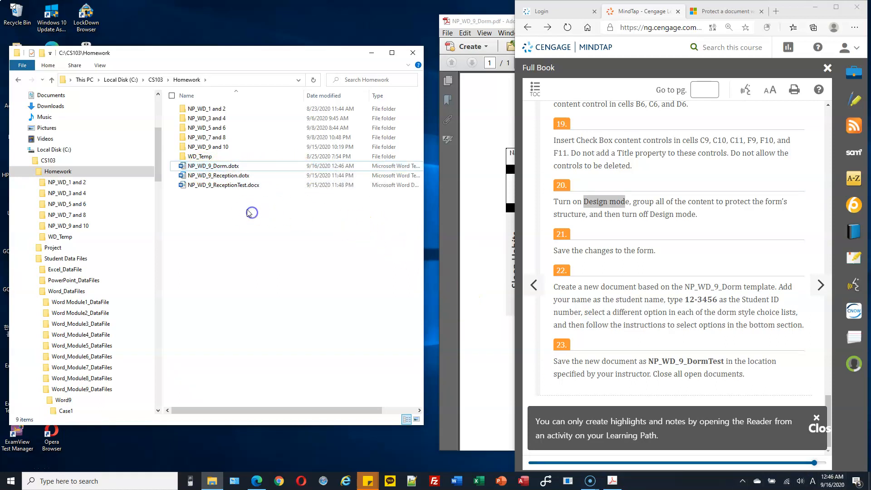
pyautogui.click(229, 167)
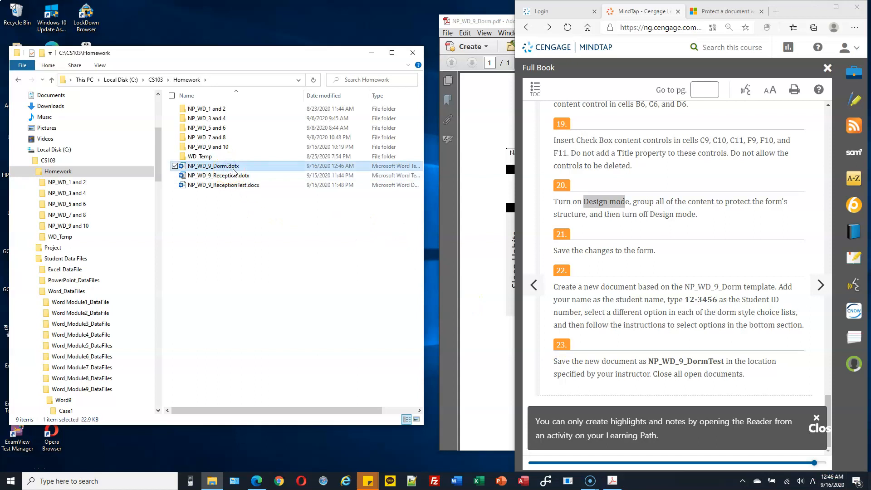
pyautogui.click(208, 168)
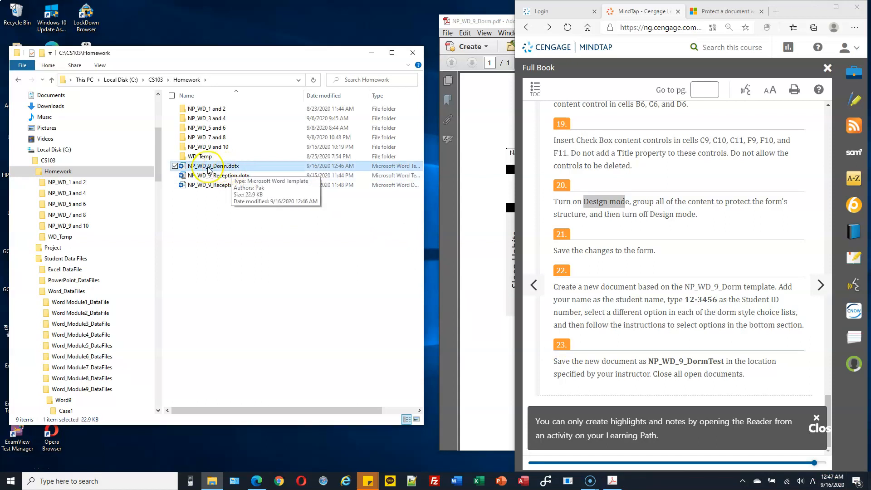
# Create a new document from NP_WD_9_Dorm.dotx, dismiss the VBA error, and enter Student ID 12-3456
pyautogui.doubleClick(208, 168)
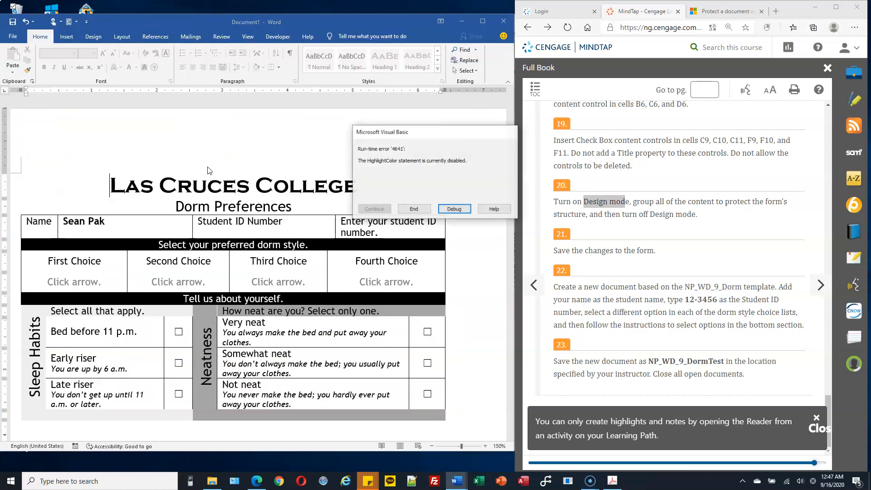
pyautogui.click(414, 209)
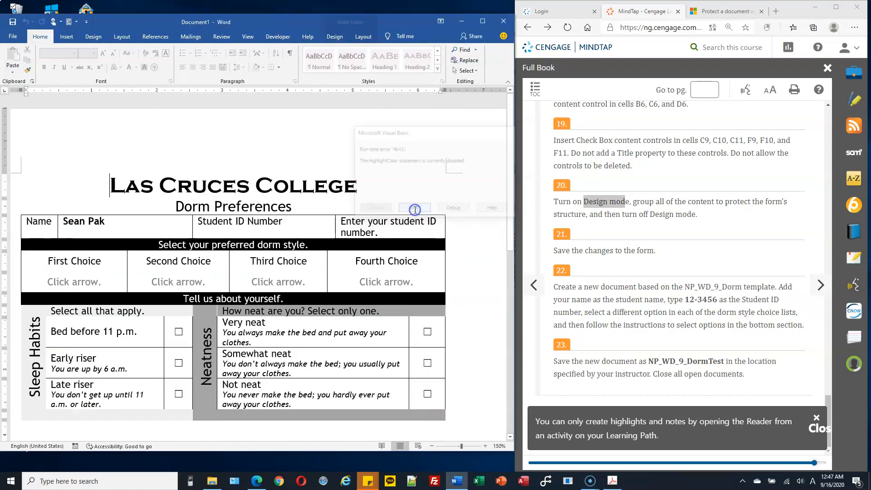
pyautogui.scroll(-1, 371, 201)
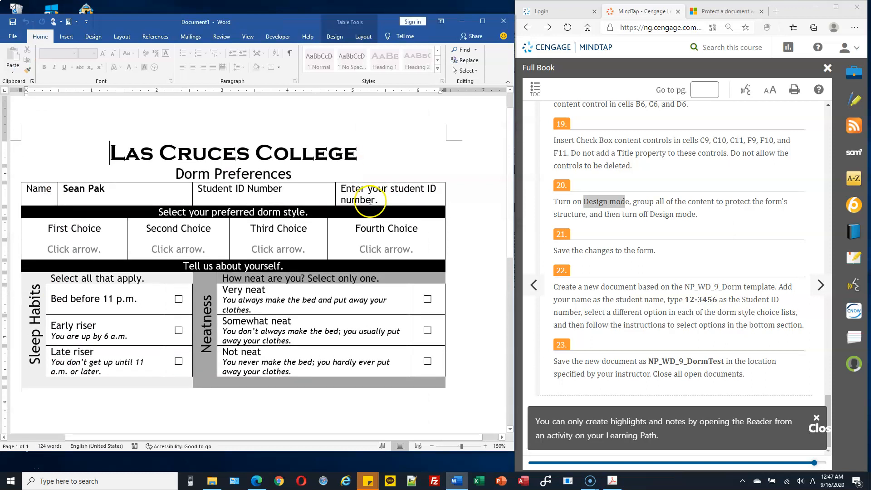
pyautogui.click(409, 191)
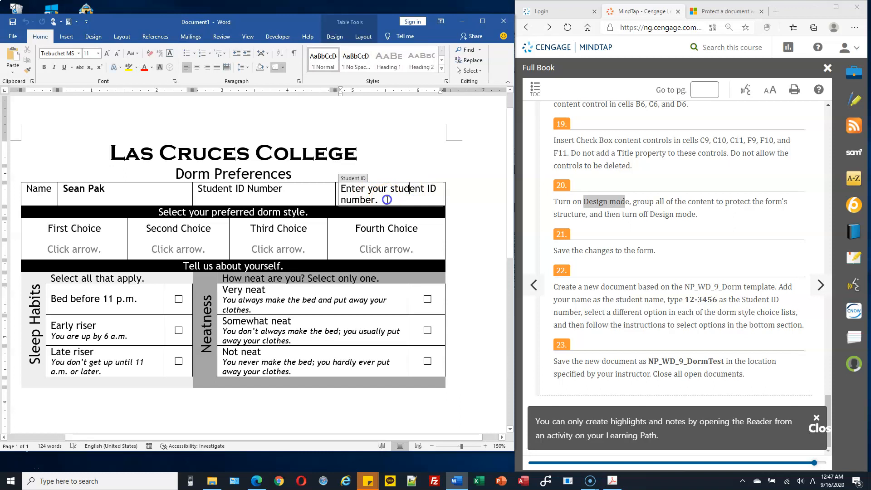
pyautogui.click(373, 200)
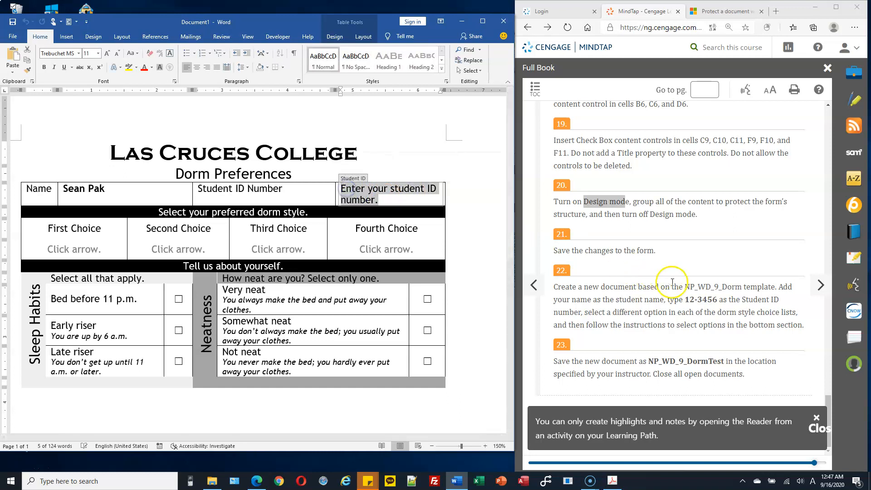
pyautogui.write('12-3456')
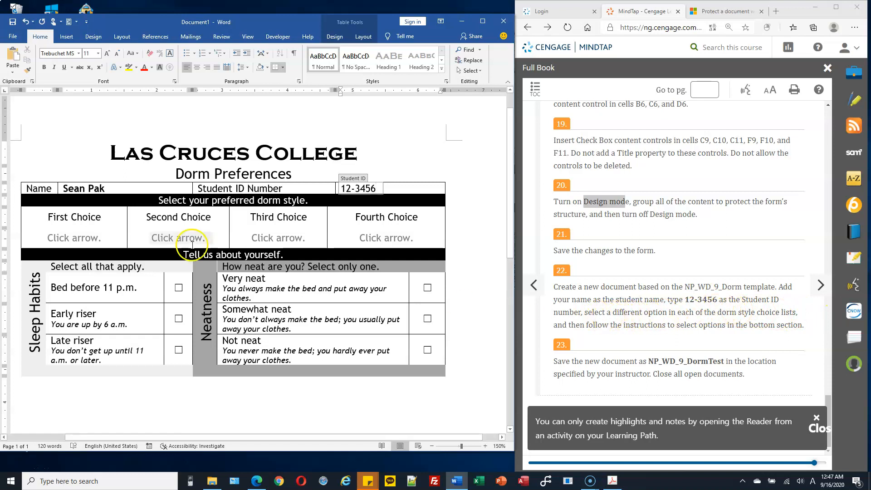
# Set the four room style choices to Single, Double, Triple and Suite (6 to 8)
pyautogui.click(88, 234)
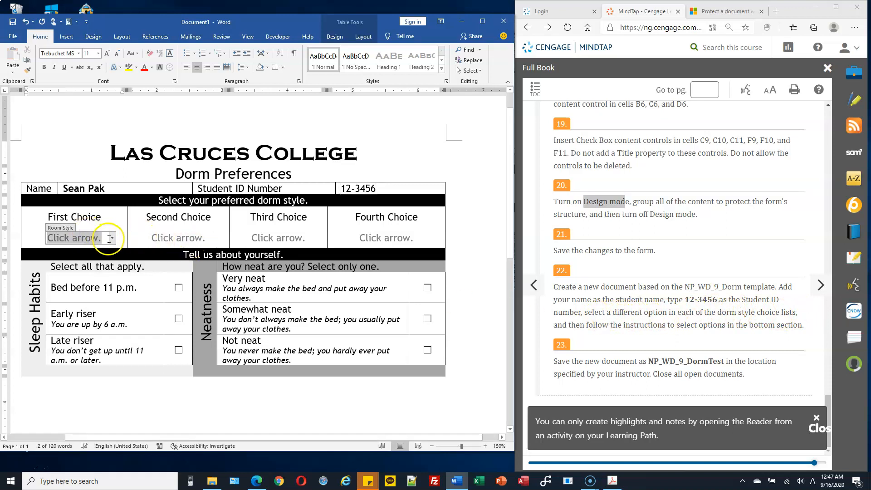
pyautogui.click(111, 239)
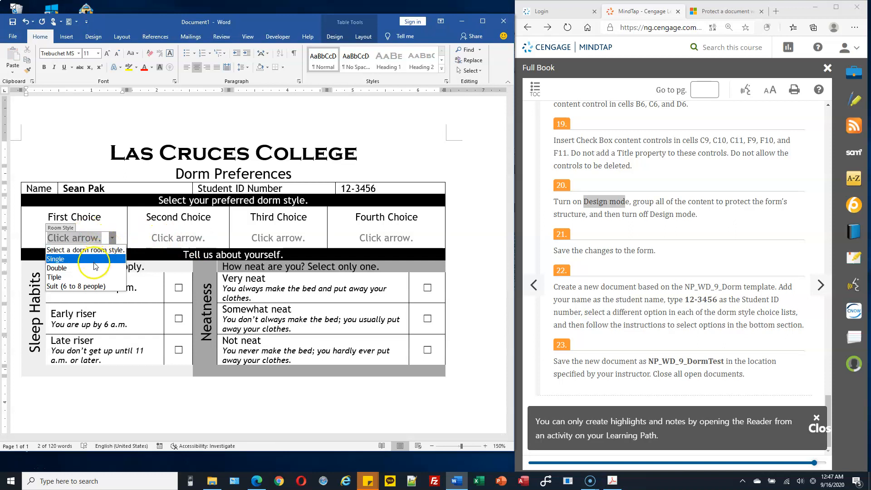
pyautogui.click(95, 266)
pyautogui.click(179, 237)
pyautogui.click(217, 239)
pyautogui.click(181, 264)
pyautogui.click(275, 238)
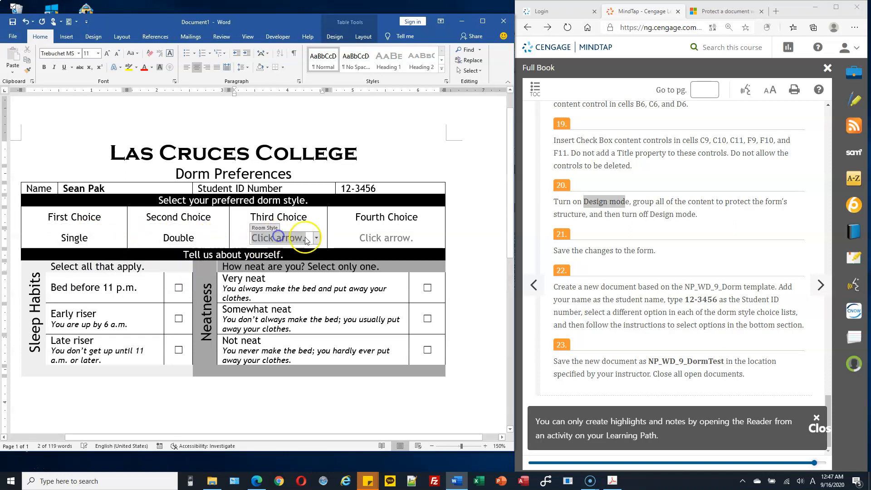
pyautogui.click(317, 240)
pyautogui.click(279, 277)
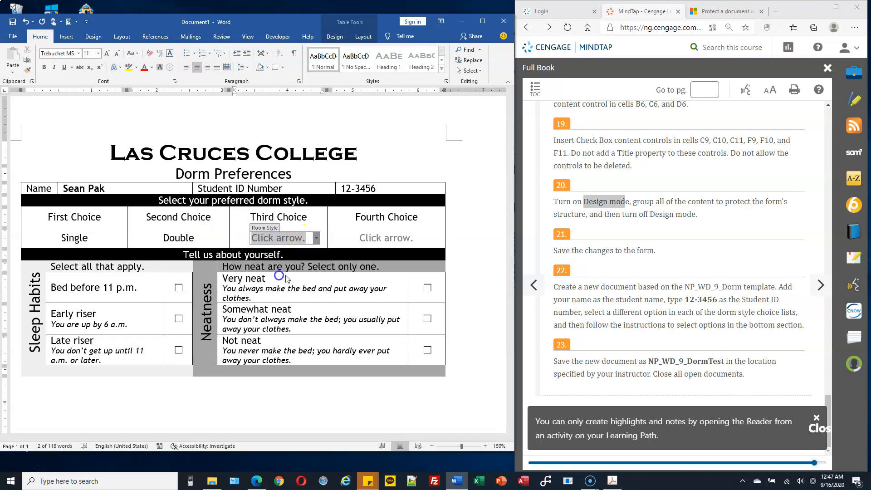
pyautogui.click(414, 236)
pyautogui.click(424, 238)
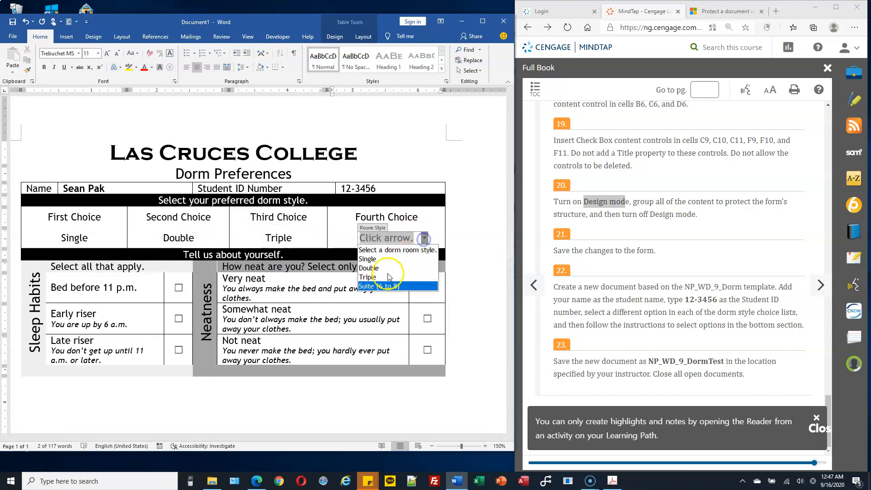
pyautogui.click(386, 286)
# Tick the preference check boxes, including Bed before 11 p.m. and Late riser
pyautogui.click(178, 288)
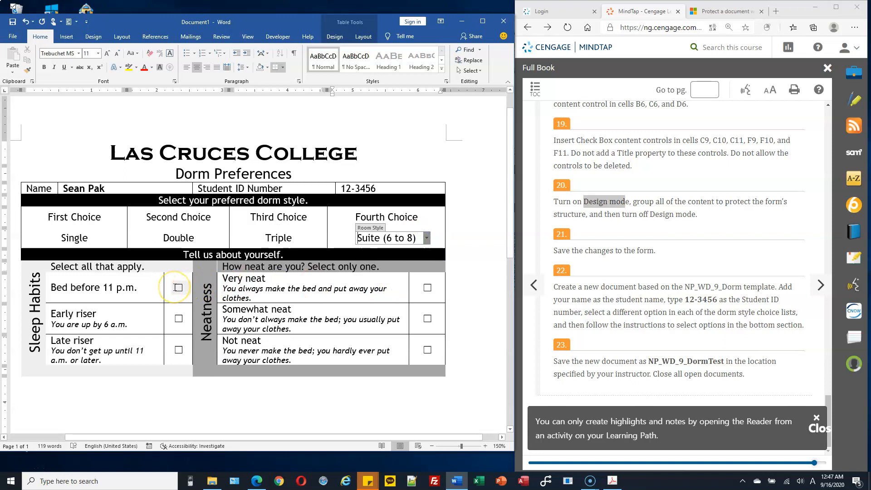
pyautogui.click(178, 349)
pyautogui.click(421, 322)
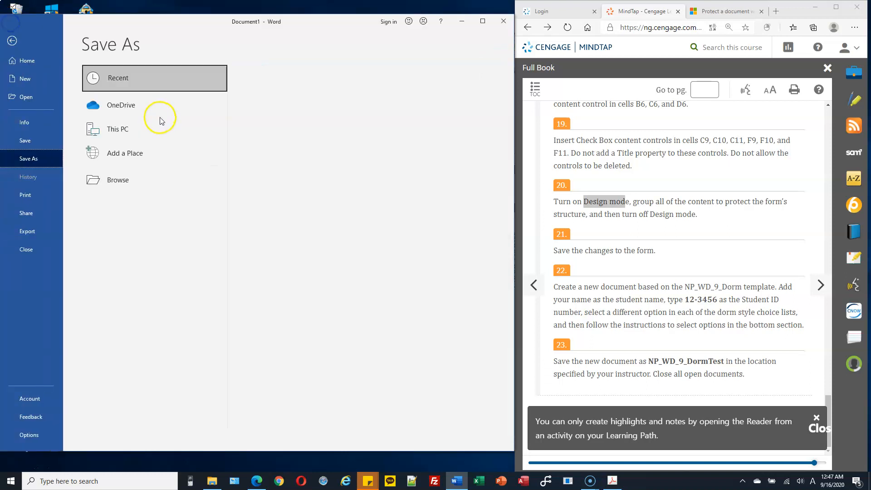
# Open the Save As dialog and browse to the C:\CS103\Homework folder
pyautogui.doubleClick(133, 134)
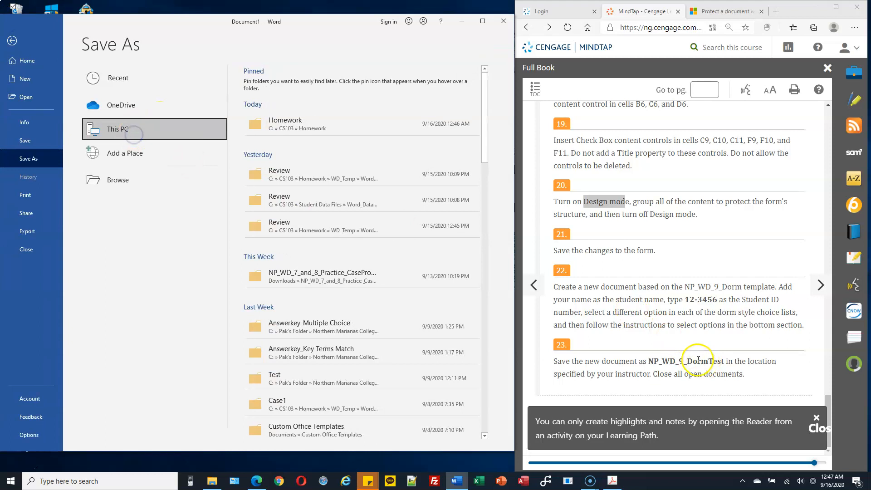
pyautogui.moveTo(659, 362); pyautogui.dragTo(696, 352)
pyautogui.hotkey('ctrl', 'c')
pyautogui.moveTo(125, 97); pyautogui.dragTo(127, 163)
pyautogui.click(16, 132)
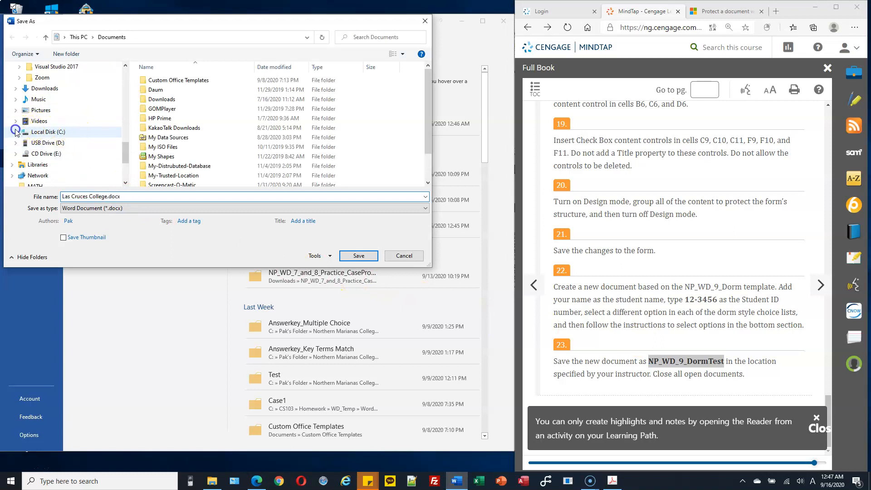
pyautogui.click(43, 78)
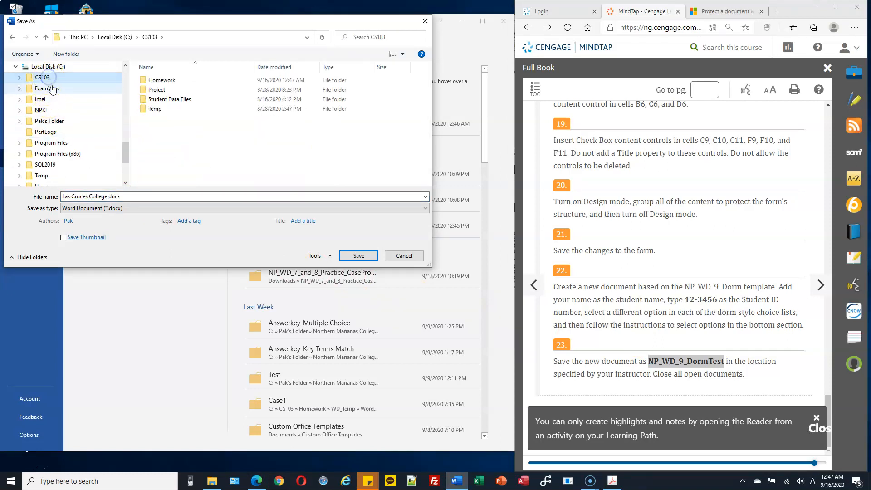
pyautogui.click(19, 77)
pyautogui.doubleClick(44, 89)
# Save the filled-in form there under the file name NP_WD_9_DormTest
pyautogui.click(127, 196)
pyautogui.hotkey('ctrl', 'v')
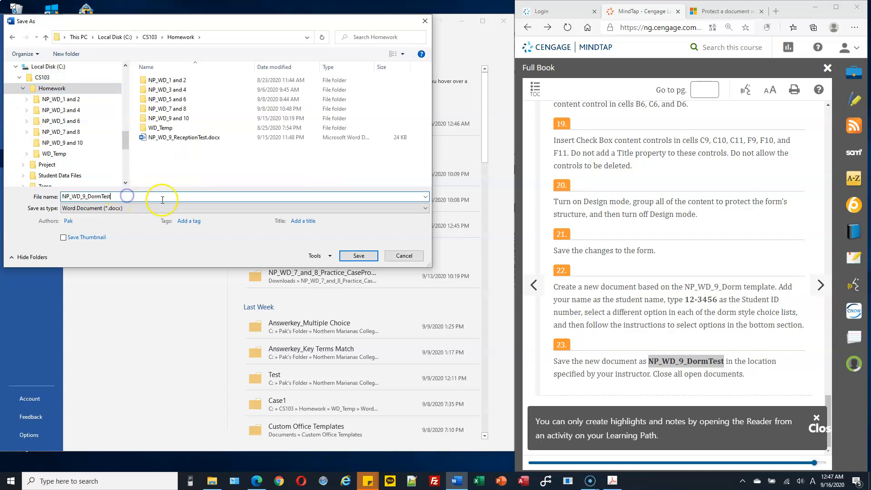
pyautogui.click(359, 256)
pyautogui.click(469, 199)
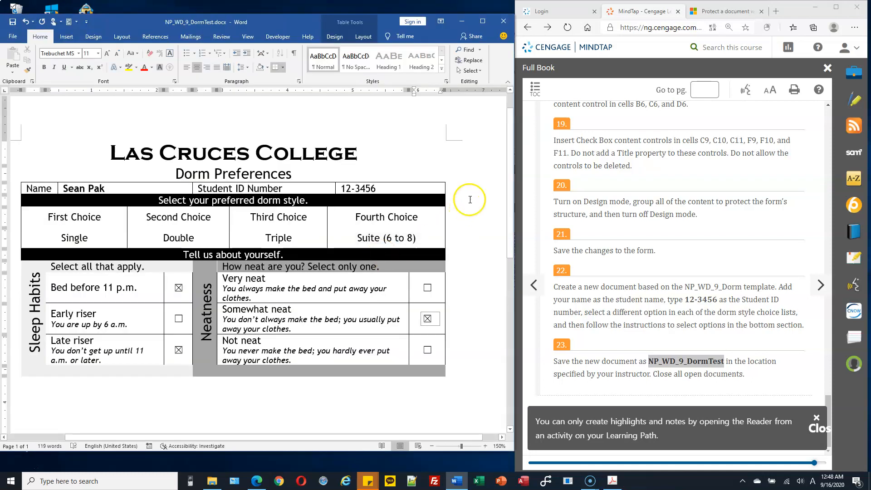
pyautogui.click(720, 312)
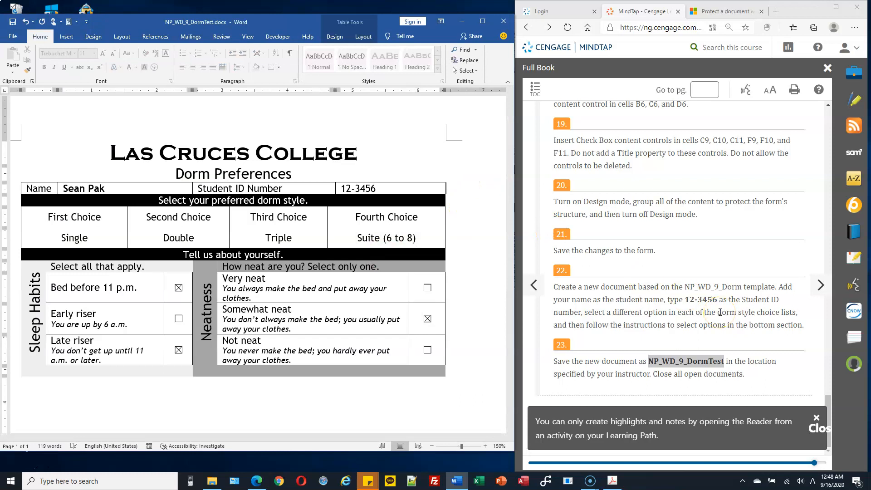
pyautogui.scroll(1, 526, 146)
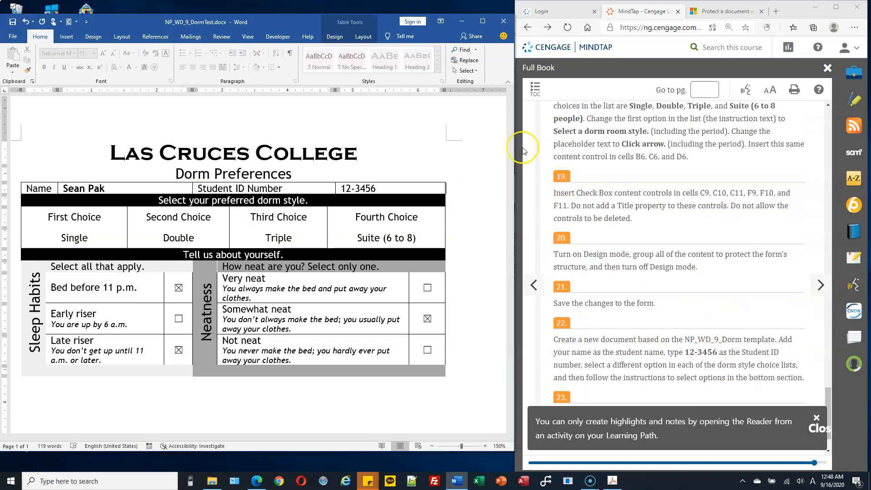
# Close Word and confirm NP_WD_9_DormTest.docx is listed in the Homework folder
pyautogui.click(506, 24)
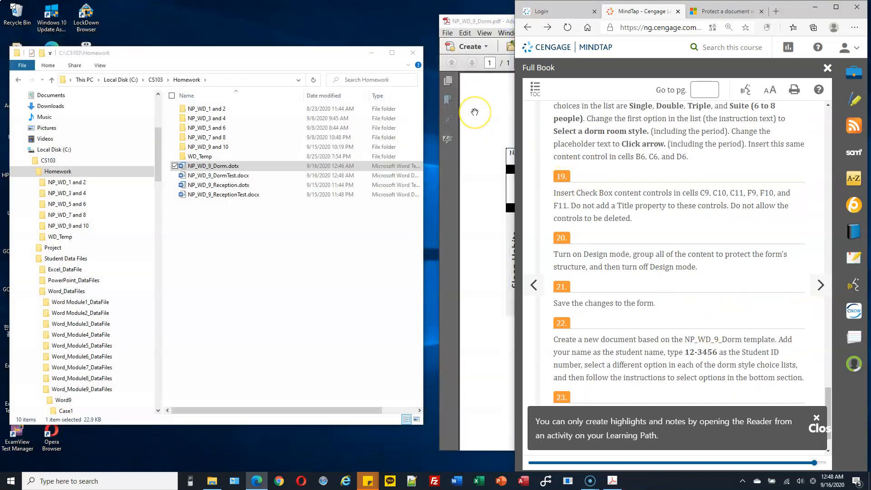
pyautogui.click(672, 175)
pyautogui.scroll(-1, 673, 175)
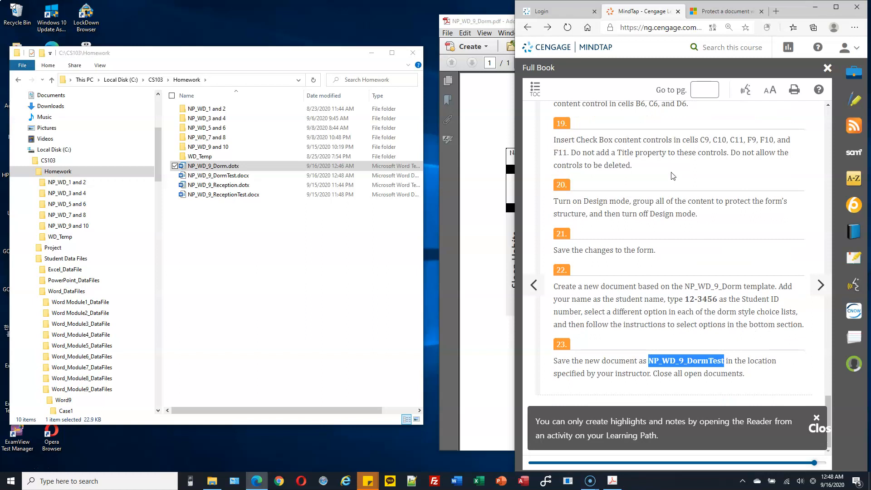
pyautogui.moveTo(828, 401); pyautogui.dragTo(808, 89)
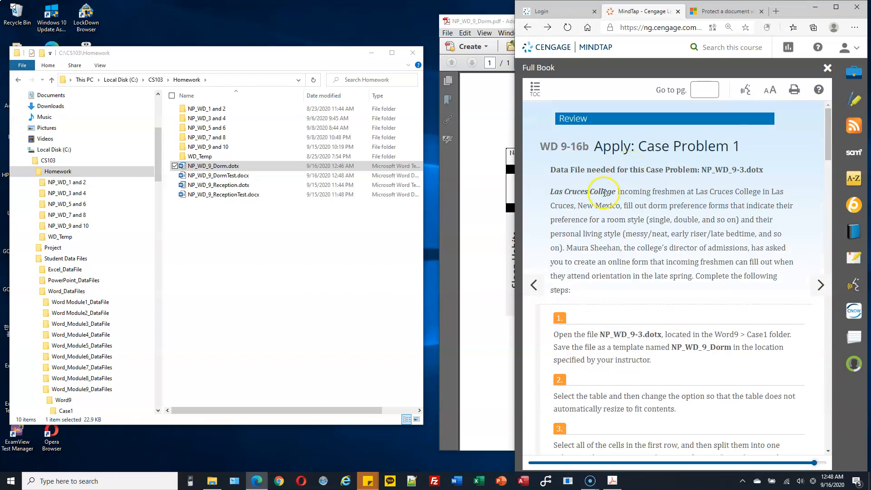